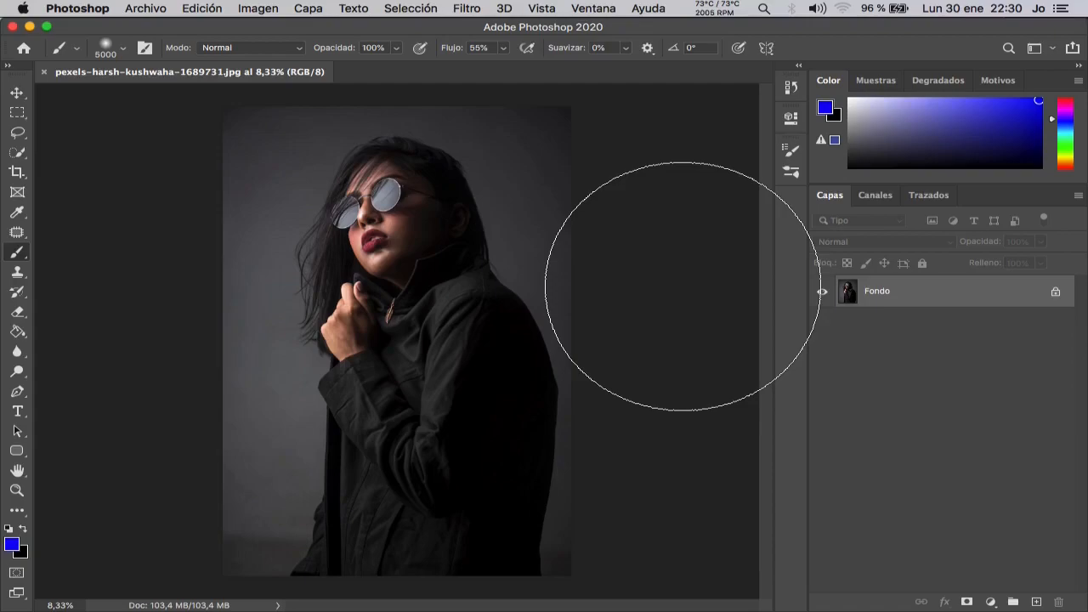
# - Extend the canvas with the Crop tool equally on both sides and above the woman, using content-aware fill
pyautogui.click(16, 172)
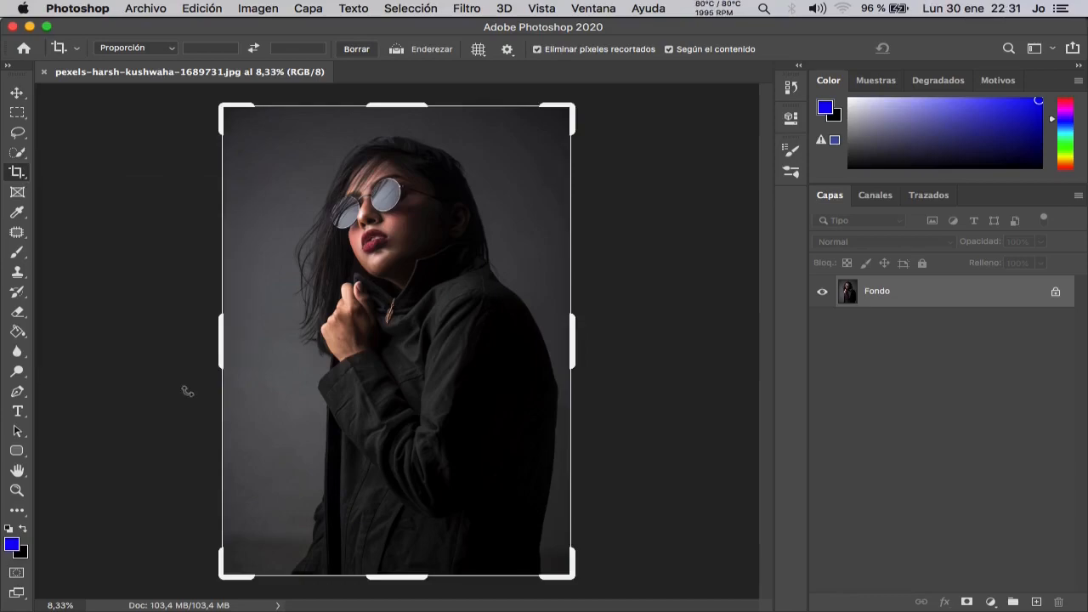
pyautogui.press('alt')
pyautogui.moveTo(575, 357); pyautogui.dragTo(624, 343)
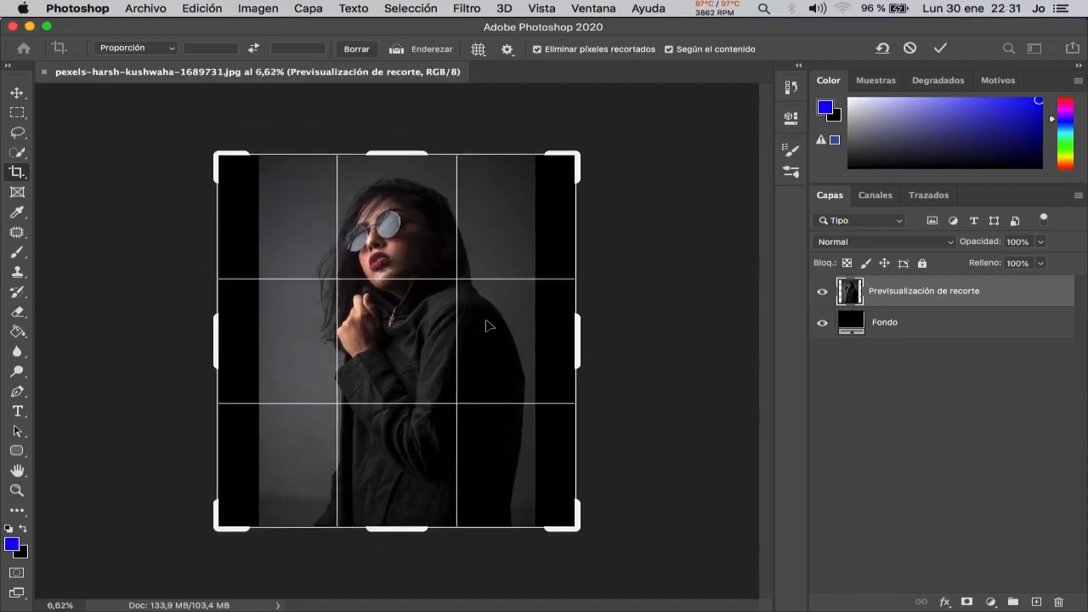
pyautogui.moveTo(413, 150); pyautogui.dragTo(417, 127)
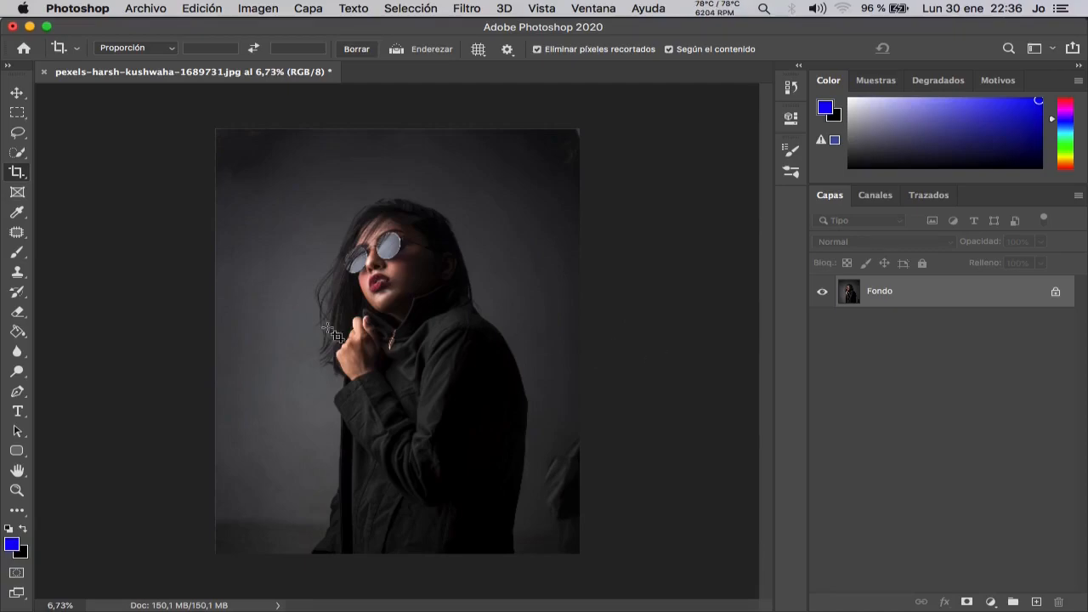
# - Patch the flaws in the photo's upper-right and lower-right corners with clean background using the Patch tool, and deselect
pyautogui.click(24, 238)
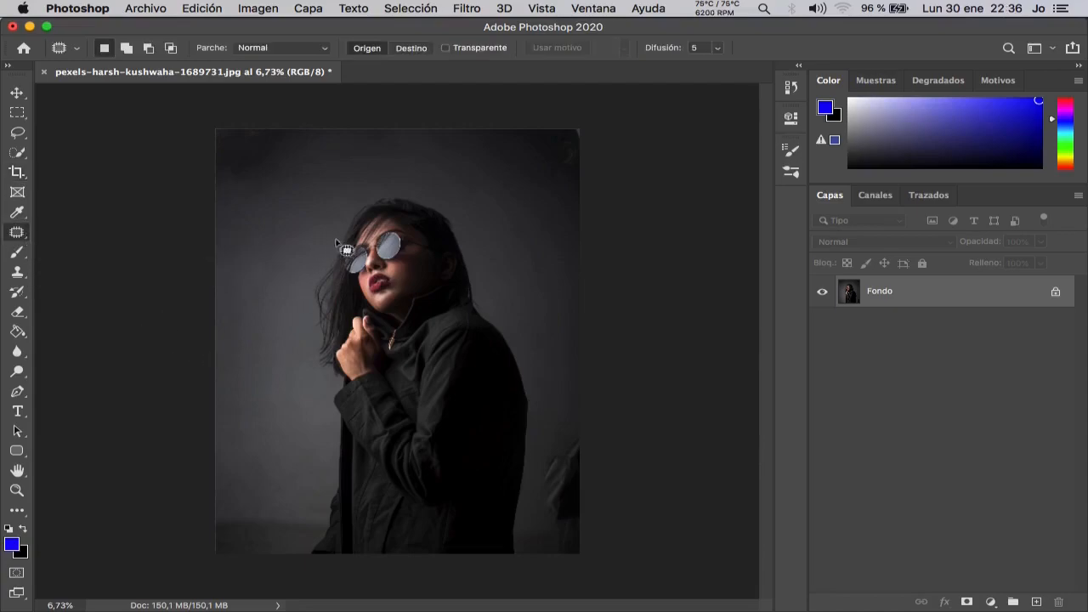
pyautogui.moveTo(572, 114)
pyautogui.mouseDown()
pyautogui.moveTo(527, 155)
pyautogui.moveTo(579, 189)
pyautogui.moveTo(625, 172)
pyautogui.moveTo(607, 115)
pyautogui.moveTo(548, 114)
pyautogui.mouseUp()
pyautogui.moveTo(563, 165); pyautogui.dragTo(323, 165)
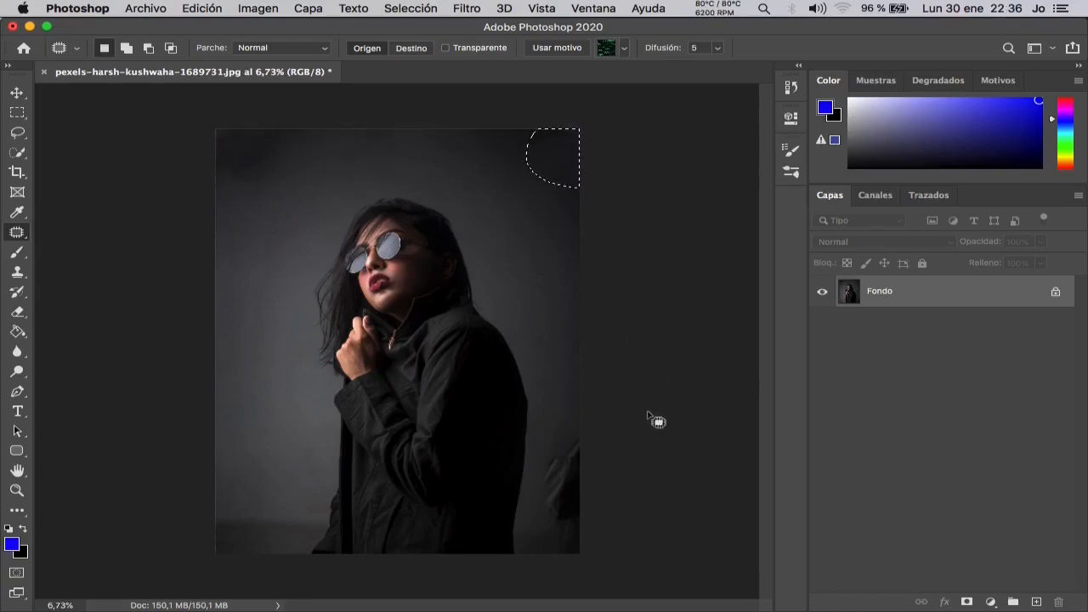
pyautogui.moveTo(597, 430)
pyautogui.mouseDown()
pyautogui.moveTo(550, 560)
pyautogui.moveTo(638, 461)
pyautogui.moveTo(631, 423)
pyautogui.mouseUp()
pyautogui.moveTo(561, 502); pyautogui.dragTo(260, 493)
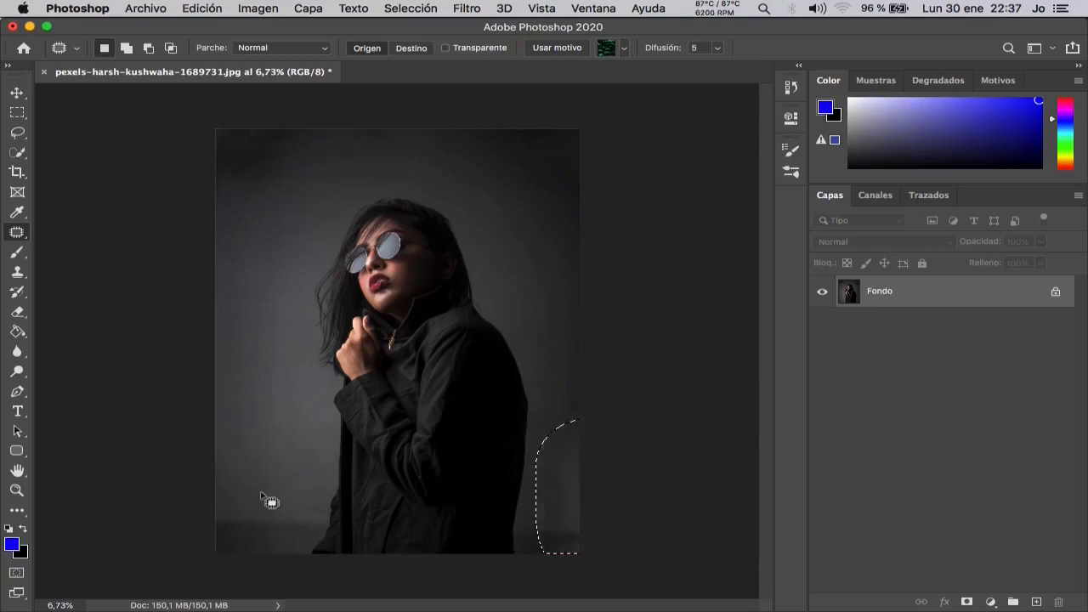
pyautogui.click(633, 493)
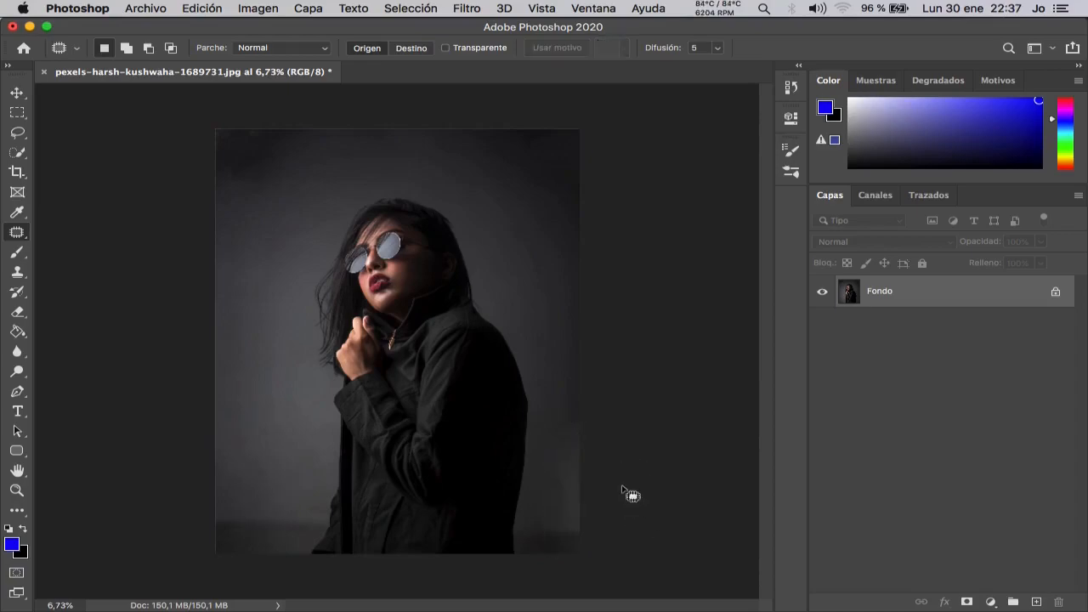
# - Set the brush to 100% hardness and a size of 75 px, with white as the foreground colour
pyautogui.click(20, 253)
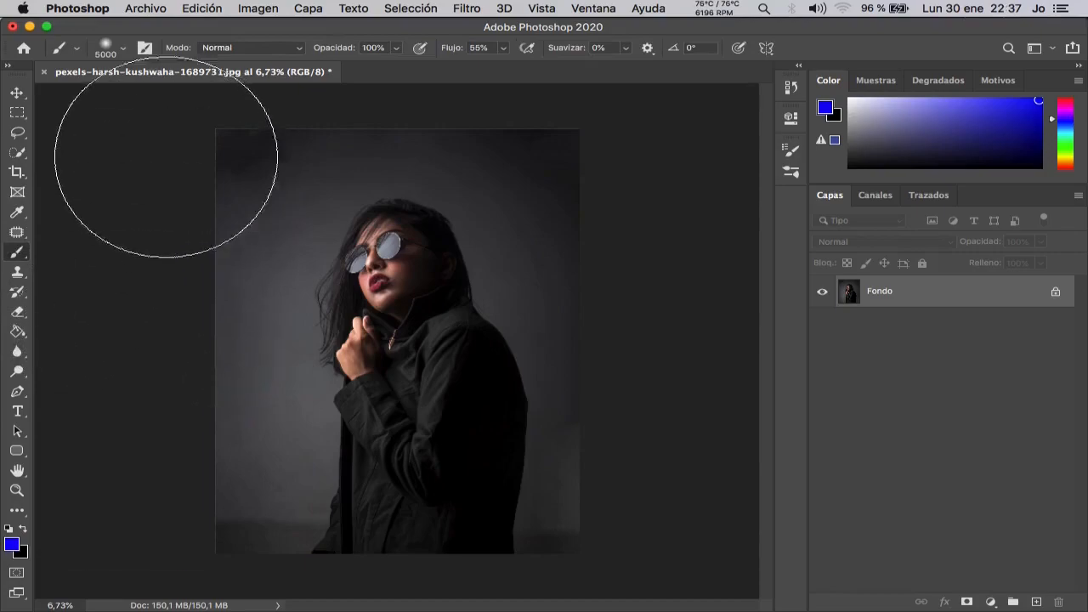
pyautogui.click(124, 53)
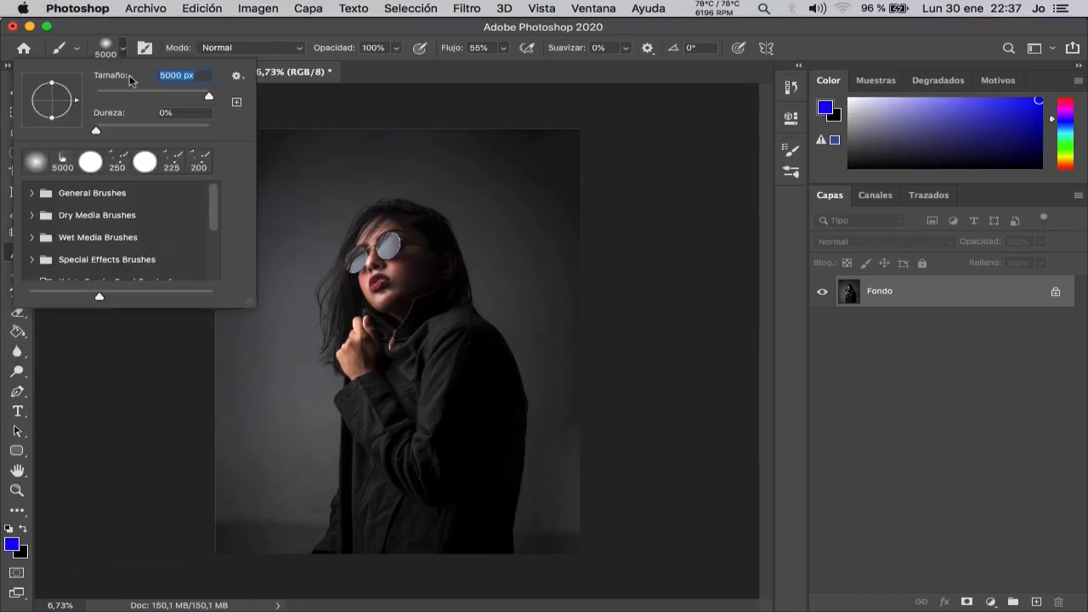
pyautogui.moveTo(98, 131); pyautogui.dragTo(212, 130)
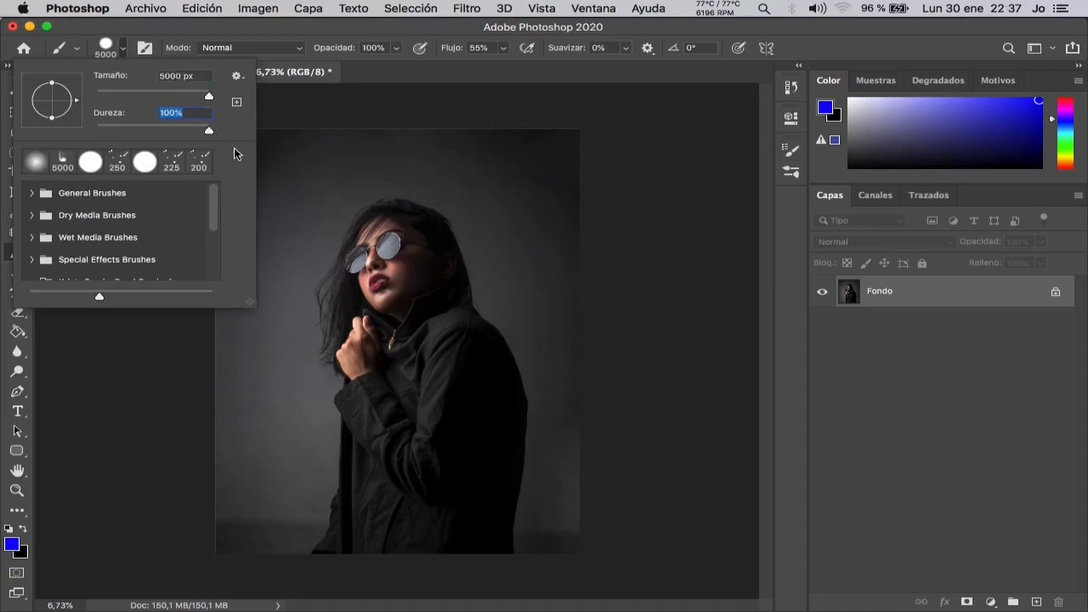
pyautogui.doubleClick(174, 75)
pyautogui.write('075')
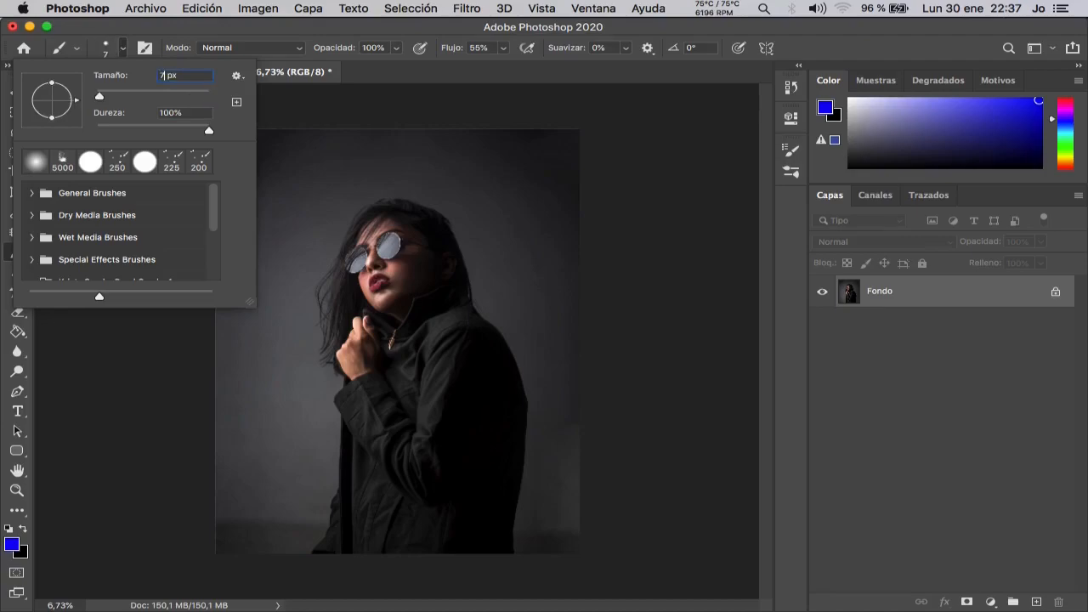
pyautogui.press('Return')
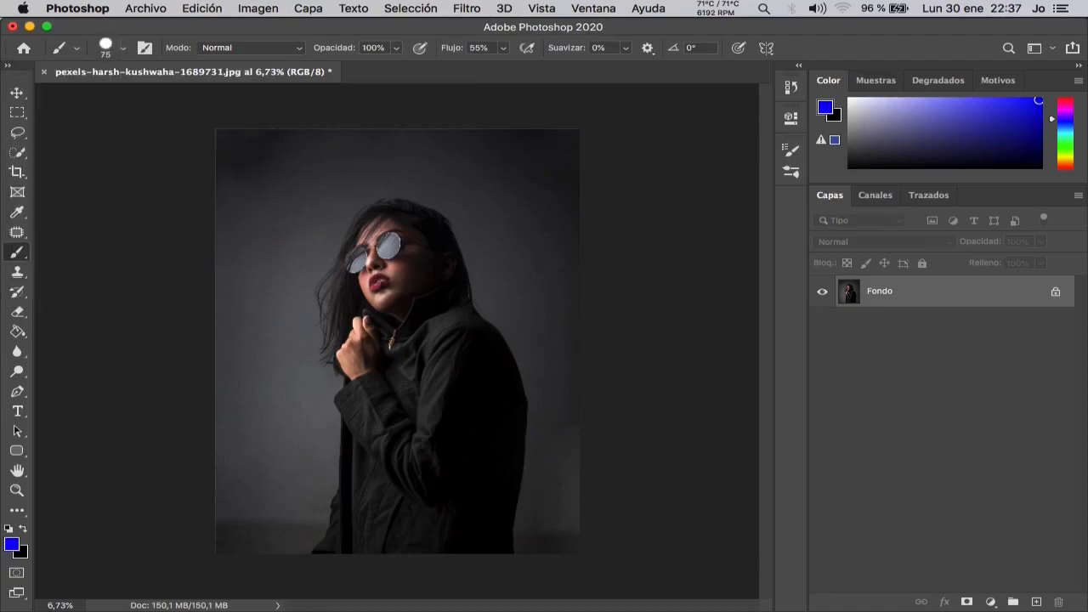
pyautogui.click(9, 529)
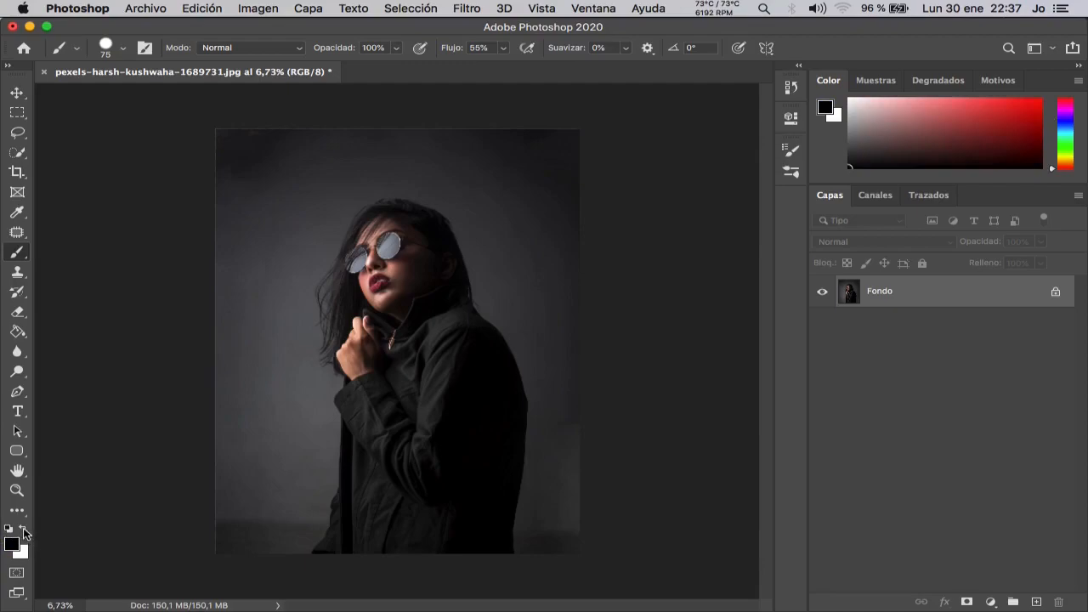
pyautogui.click(23, 528)
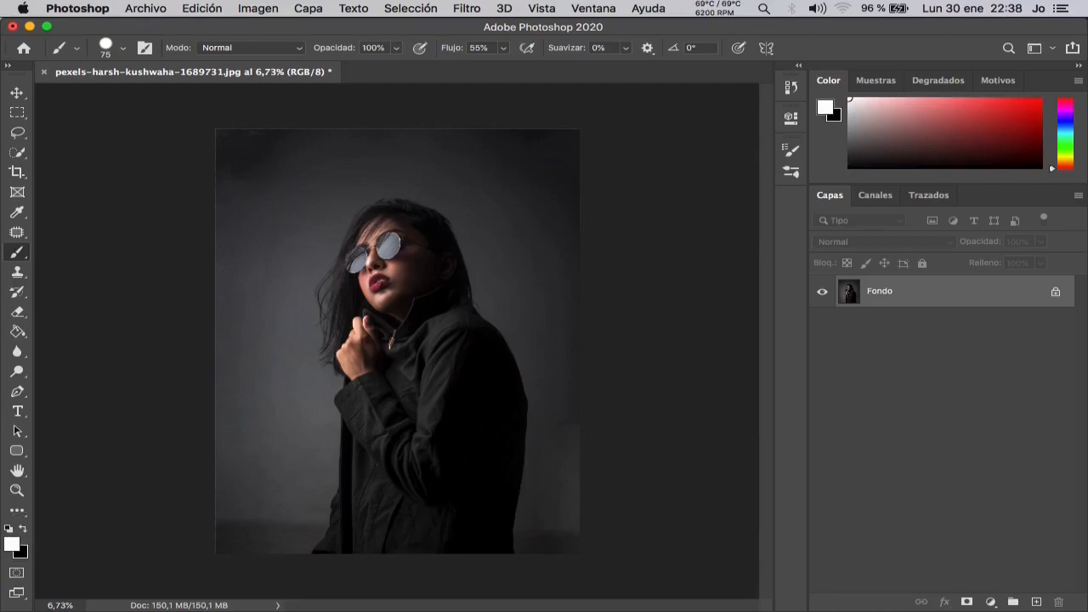
pyautogui.moveTo(239, 337); pyautogui.dragTo(243, 435)
pyautogui.moveTo(269, 348); pyautogui.dragTo(275, 436)
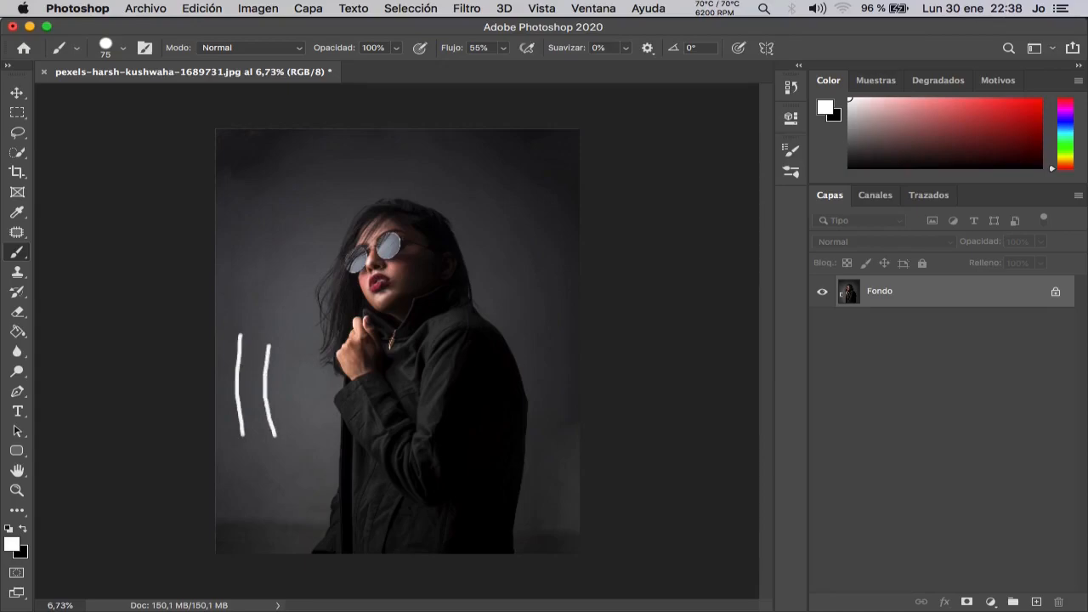
pyautogui.press('super+z')
pyautogui.press('super+z')
# - Draw a closed triangular path with the Pen tool across the woman's face, upper body and the surrounding background
pyautogui.scroll(3, 400, 348)
pyautogui.scroll(4, 405, 340)
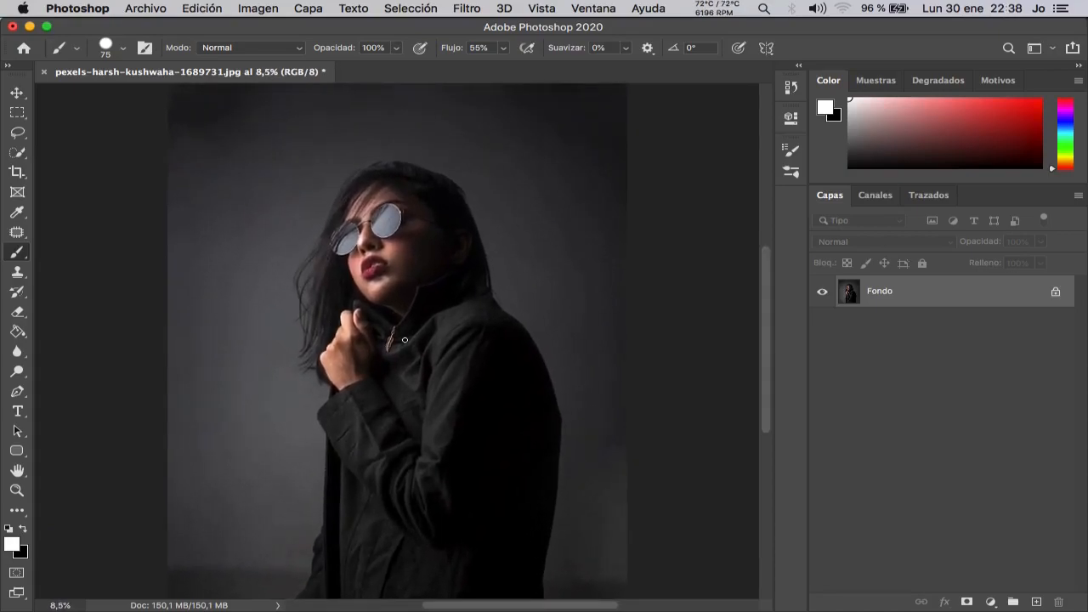
pyautogui.scroll(1, 404, 340)
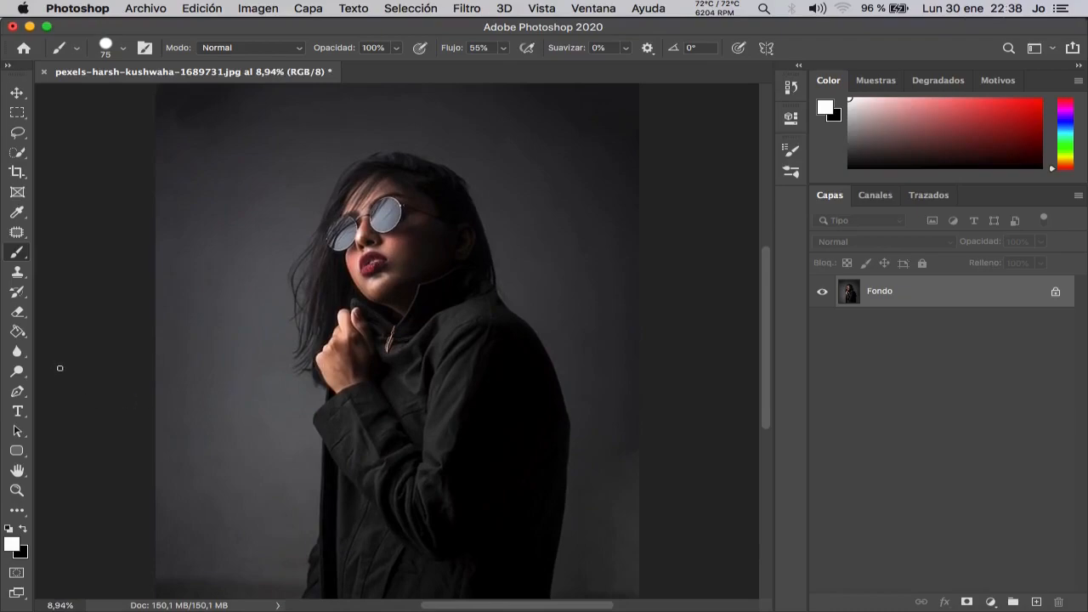
pyautogui.click(17, 392)
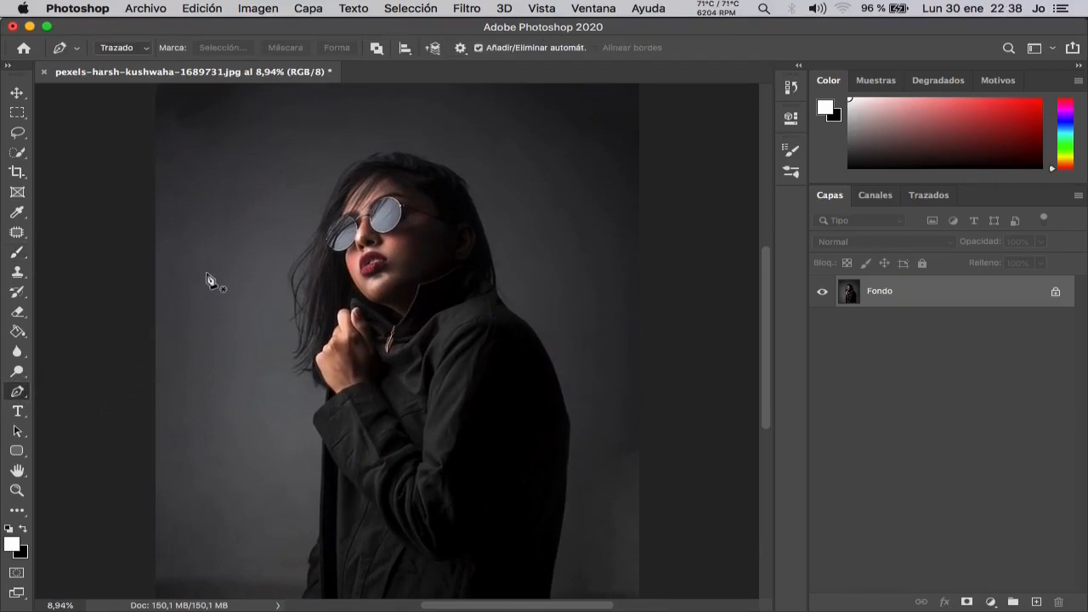
pyautogui.click(234, 194)
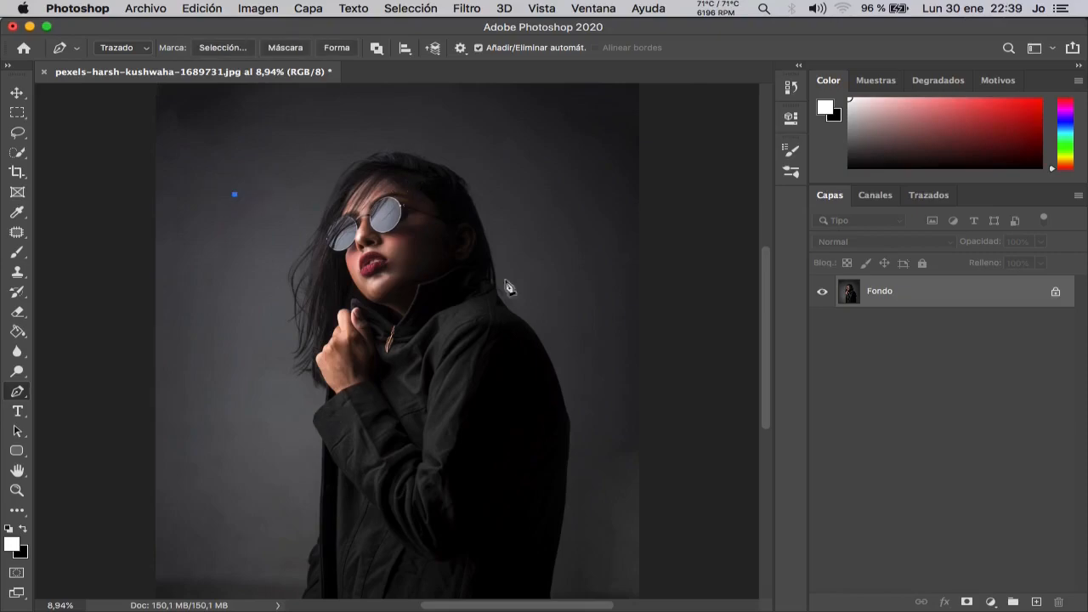
pyautogui.click(596, 253)
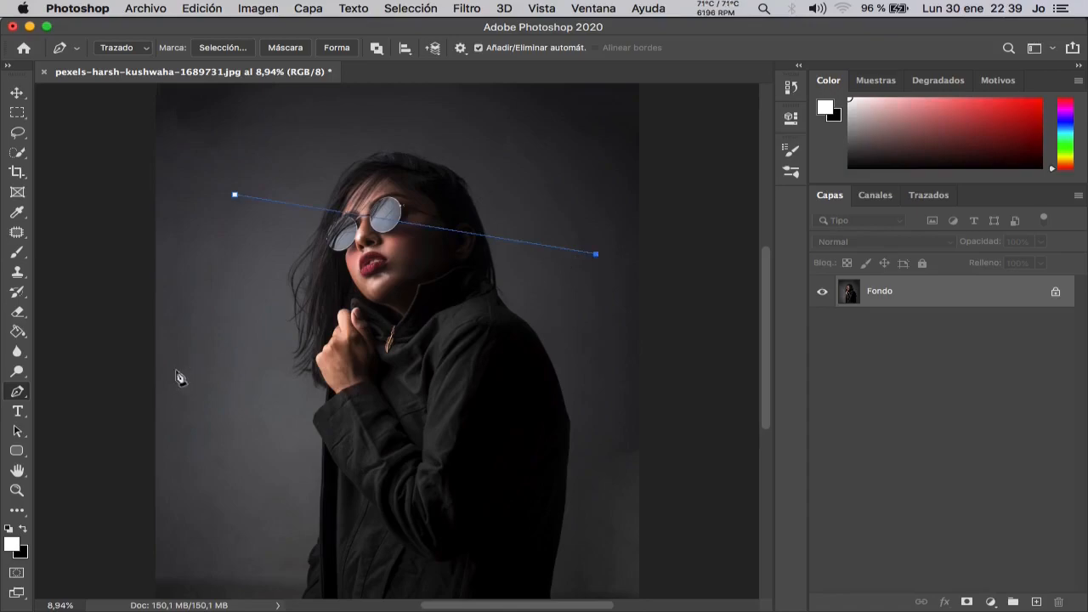
pyautogui.click(238, 483)
pyautogui.click(235, 194)
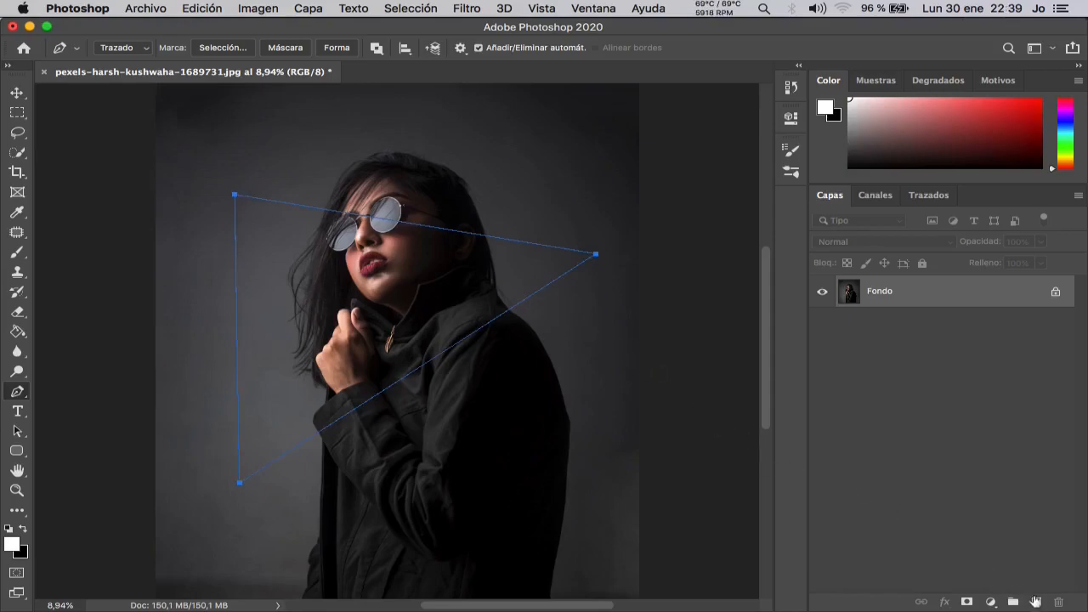
# - Stroke the triangle path on a new layer using the brush without simulated pressure, and delete the path
pyautogui.click(1035, 601)
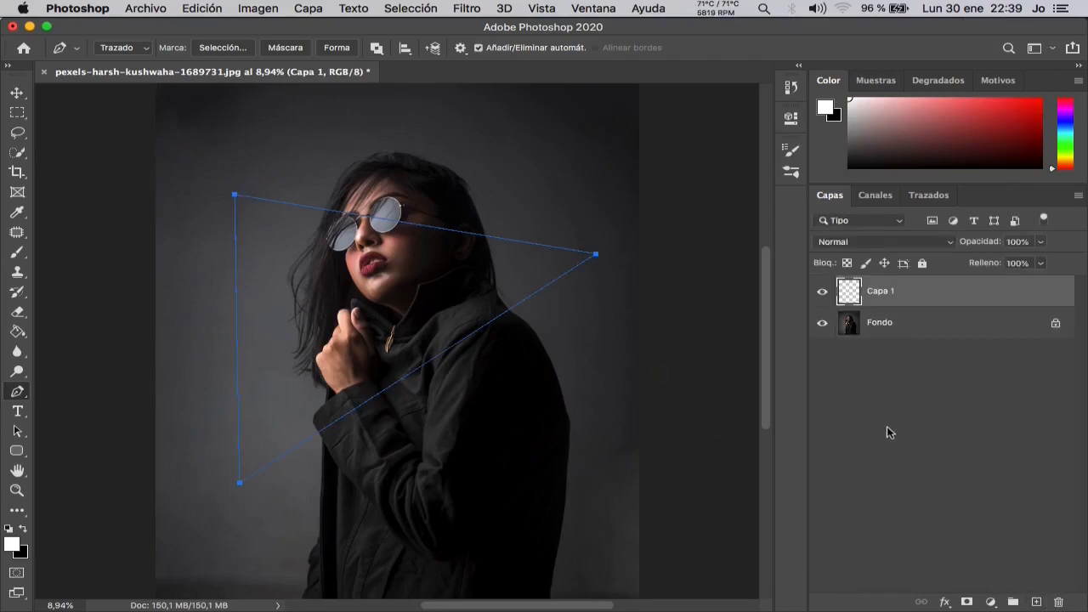
pyautogui.rightClick(399, 270)
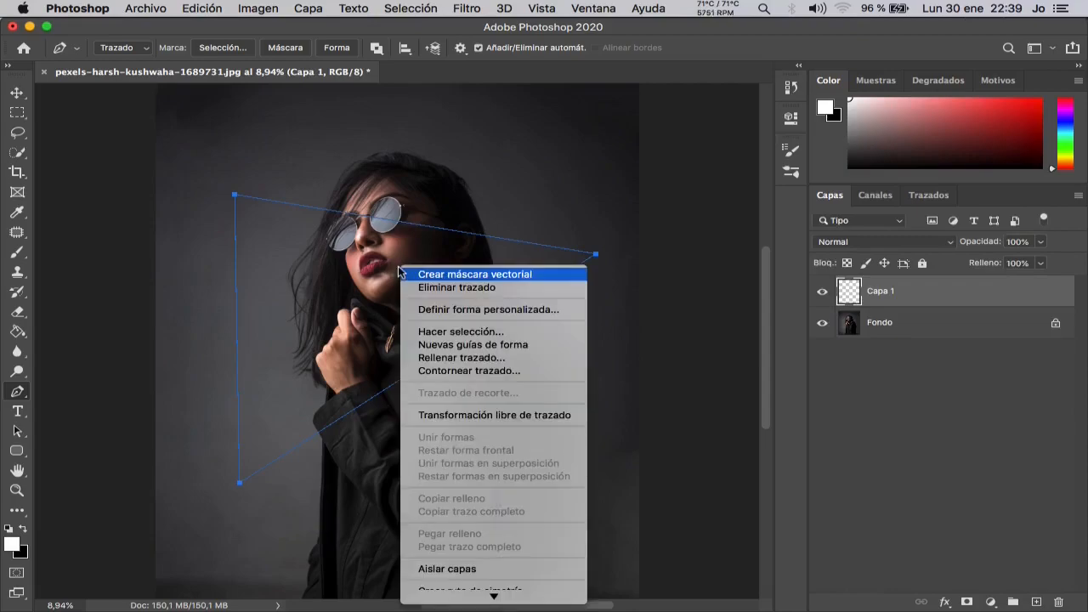
pyautogui.click(451, 373)
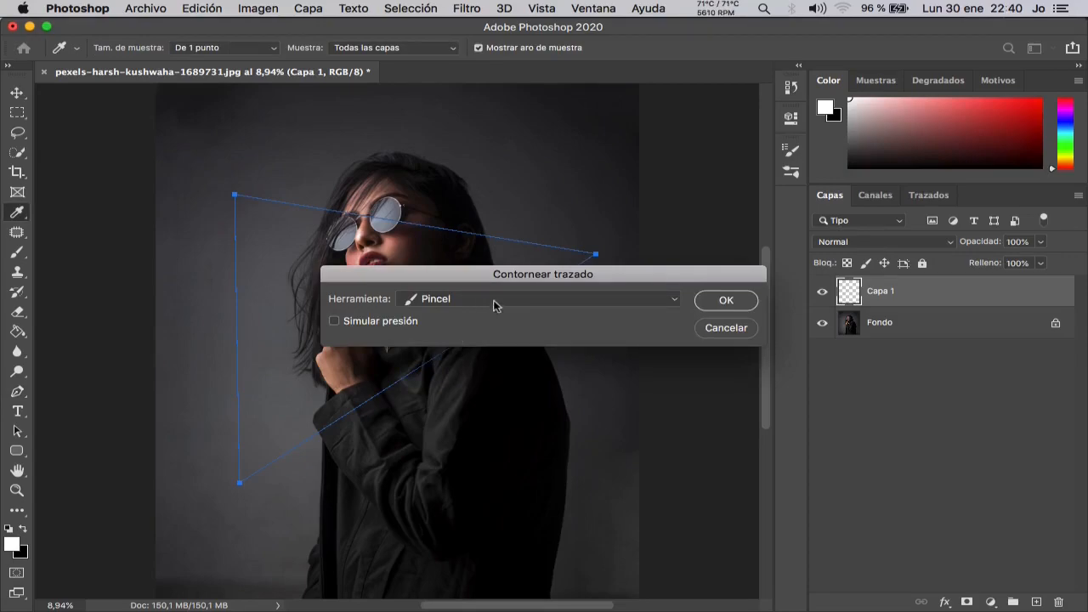
pyautogui.click(712, 302)
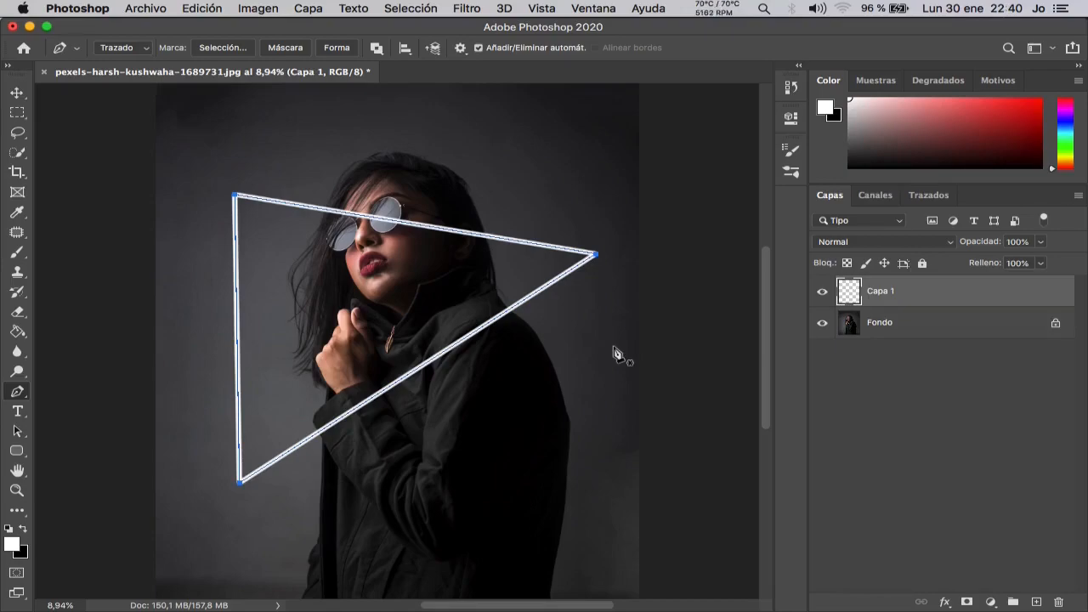
pyautogui.rightClick(403, 265)
pyautogui.click(420, 284)
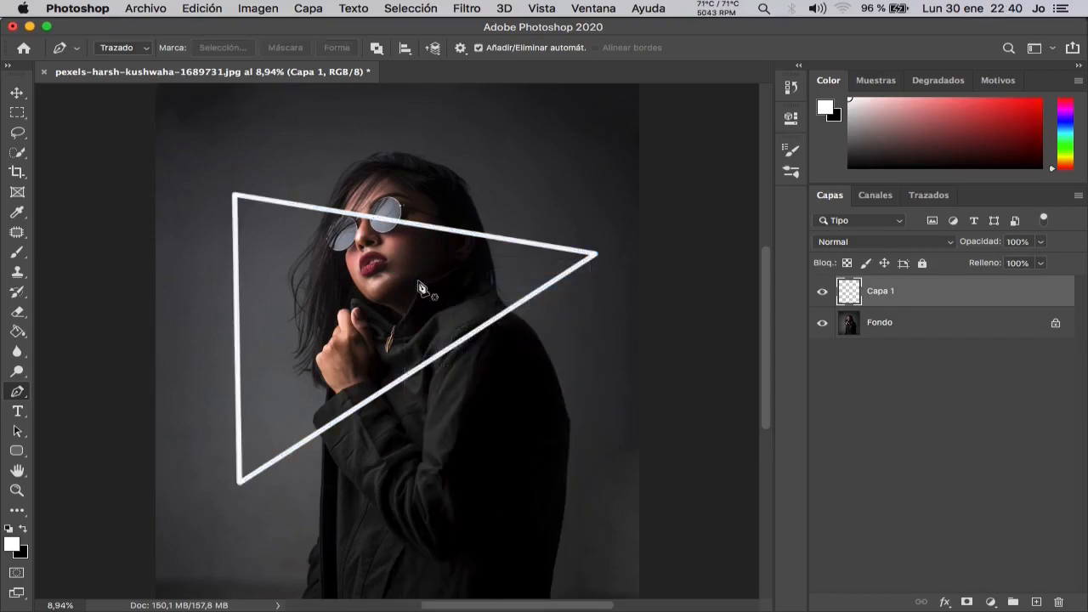
# - Free-transform the white triangle, moving it slightly and rotating it about -2.2°, and apply the transformation
pyautogui.press('v')
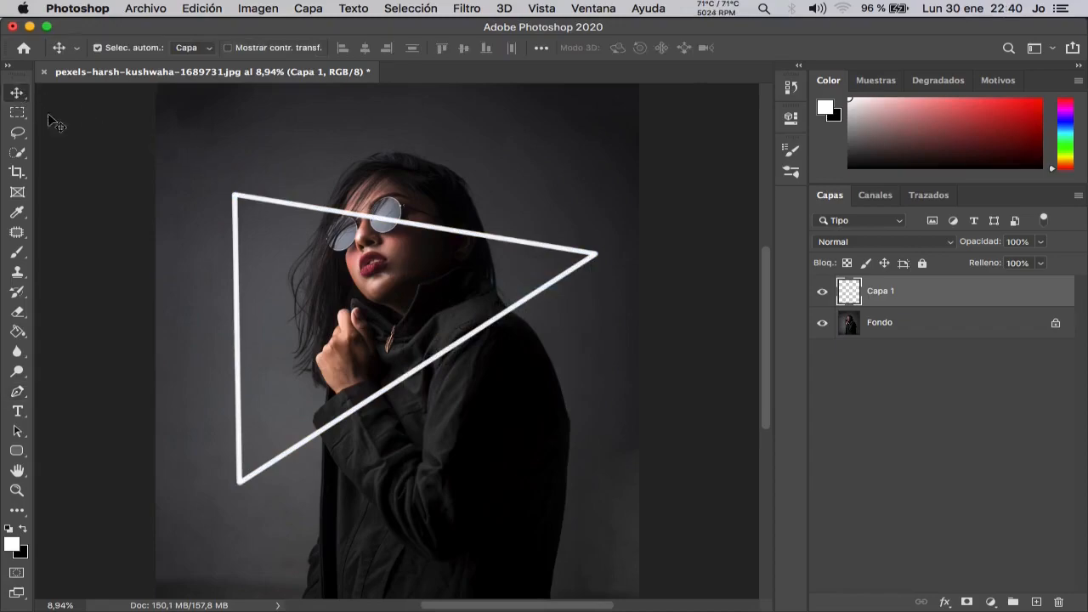
pyautogui.press('super+t')
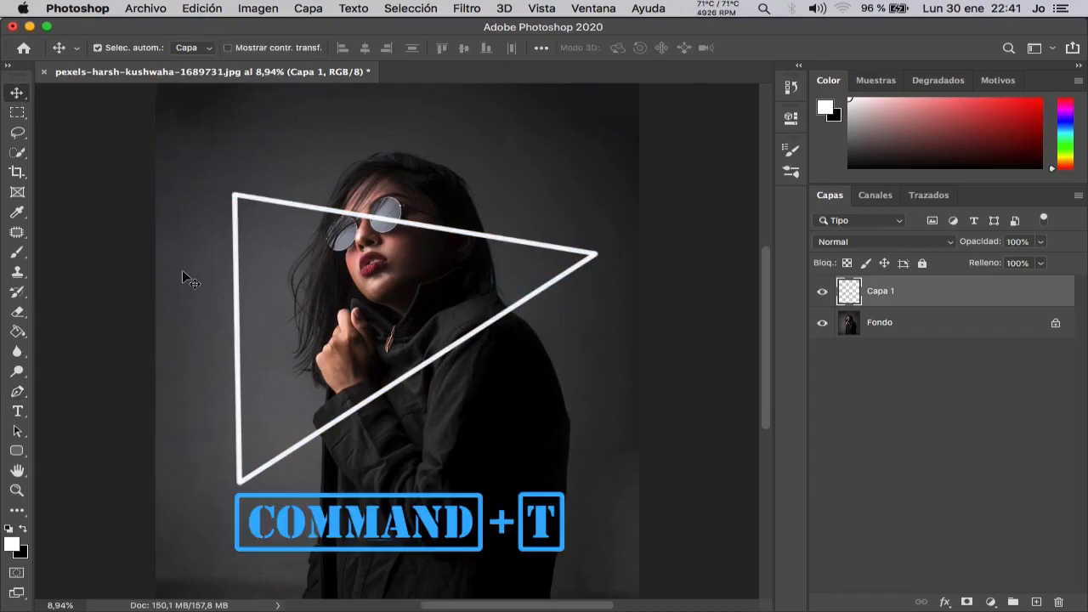
pyautogui.moveTo(313, 206); pyautogui.dragTo(300, 157)
pyautogui.moveTo(311, 197); pyautogui.dragTo(326, 199)
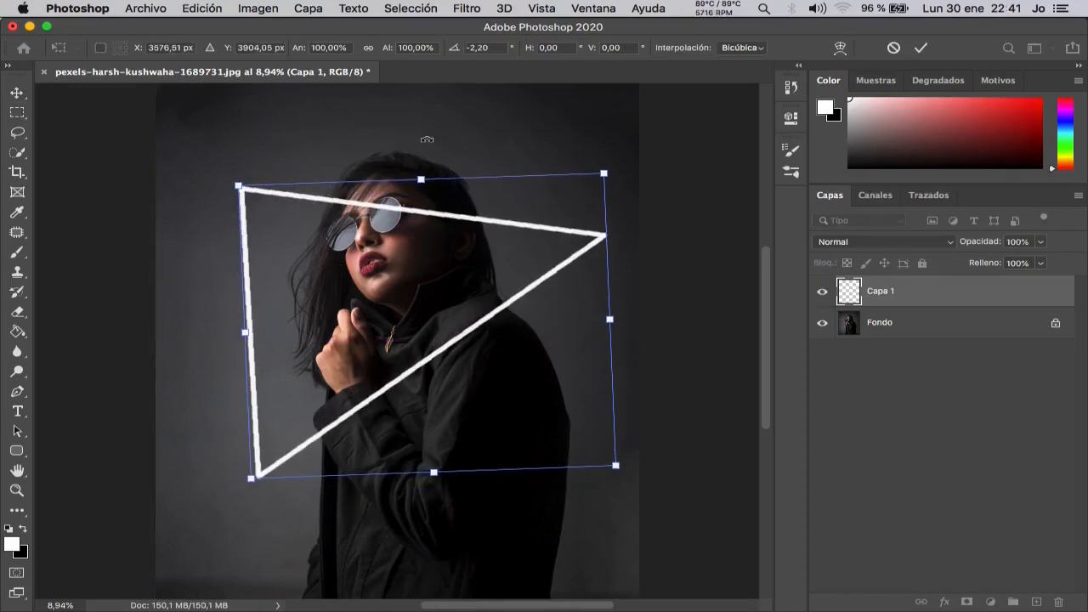
pyautogui.click(921, 48)
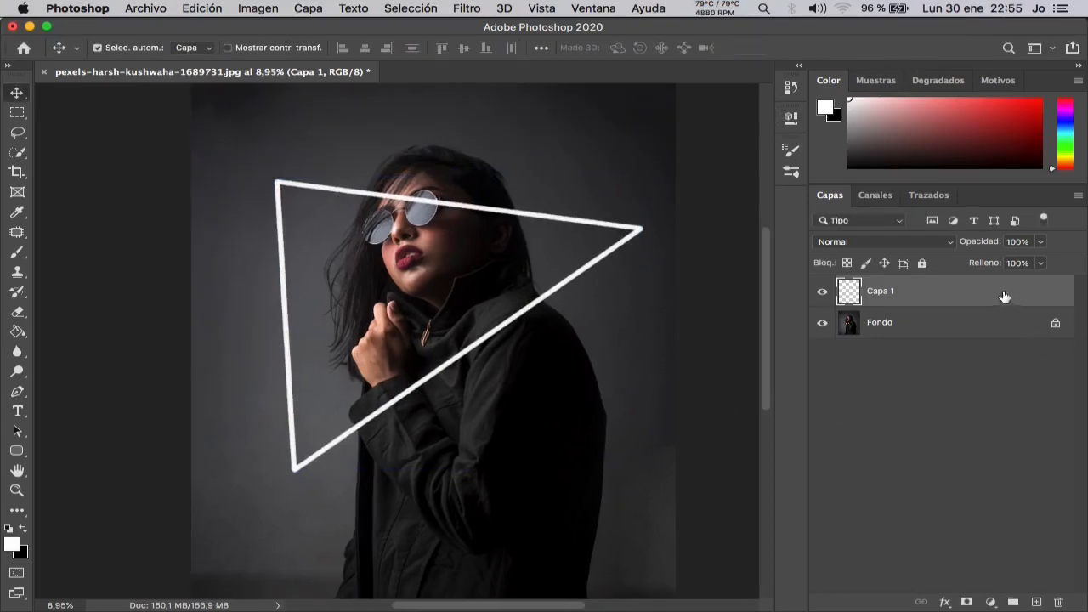
# - Add a colour overlay in pink ff04a3 to the triangle layer's style
pyautogui.doubleClick(946, 295)
pyautogui.moveTo(568, 152); pyautogui.dragTo(594, 151)
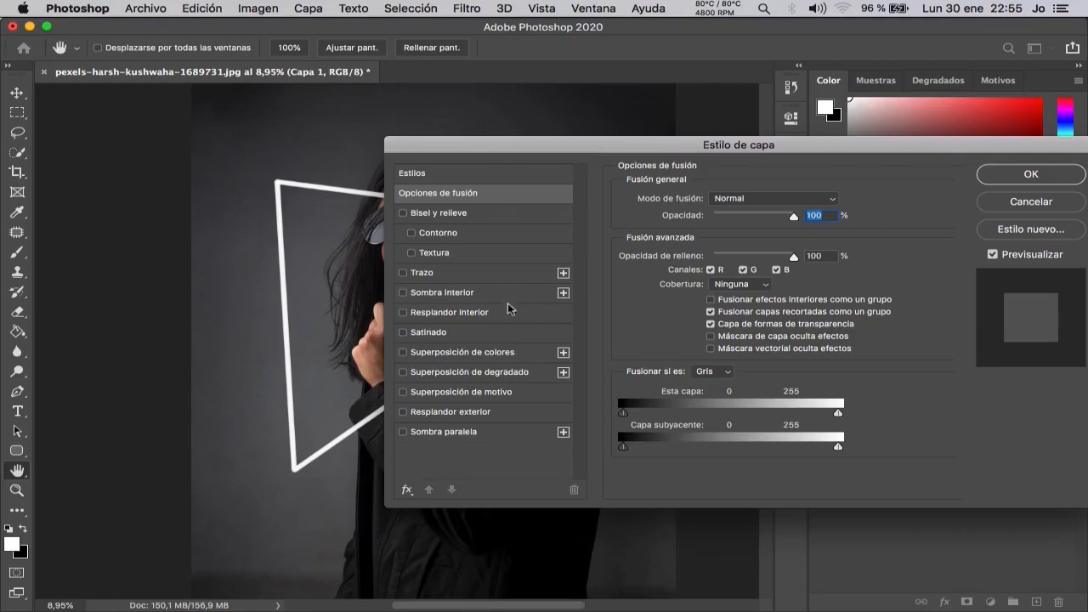
pyautogui.click(482, 351)
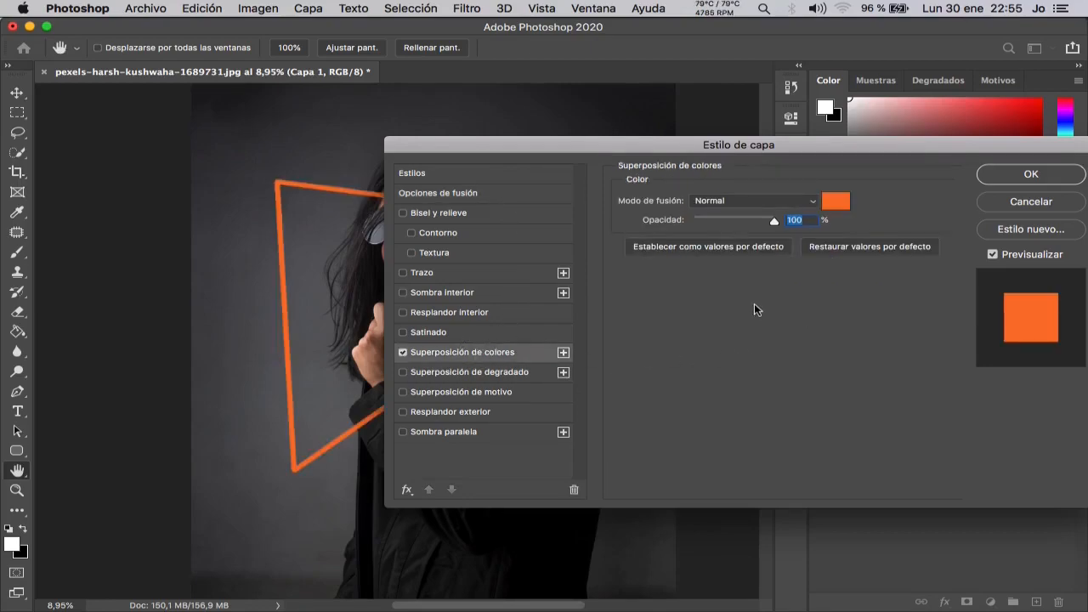
pyautogui.click(836, 203)
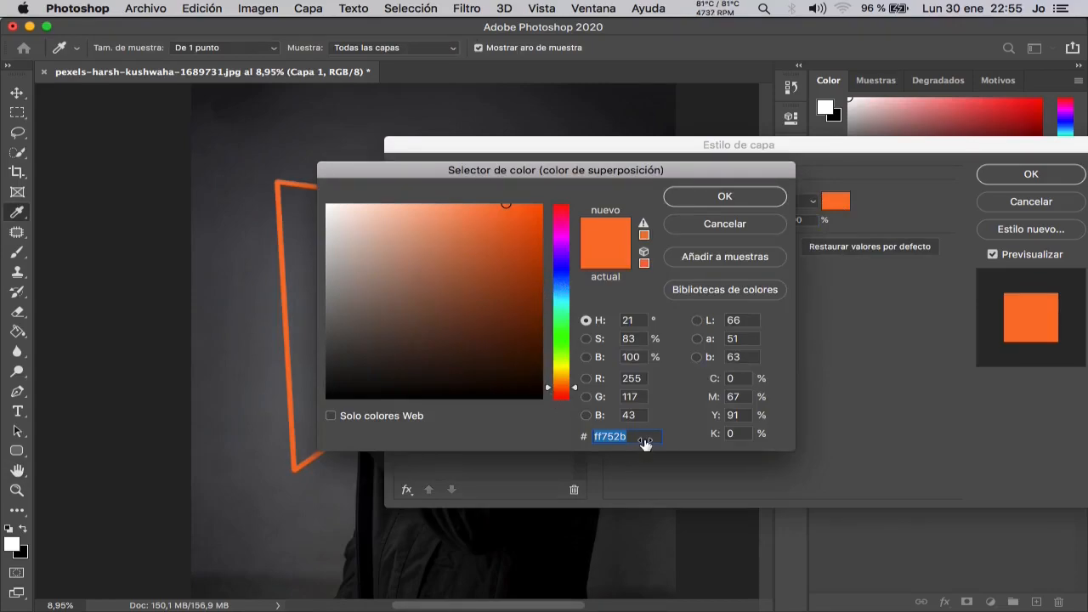
pyautogui.write('ff04a3')
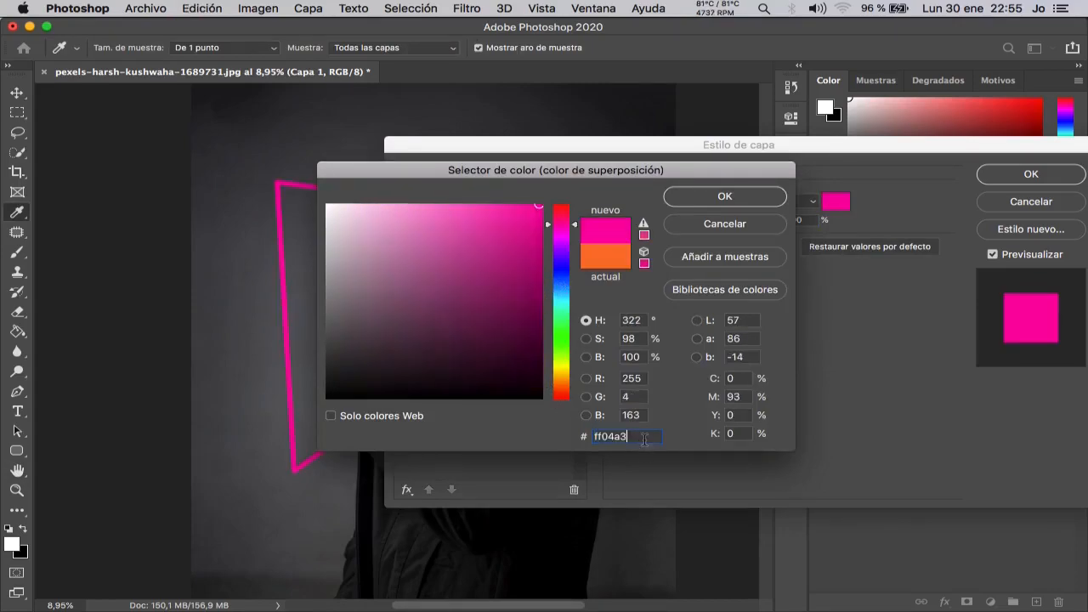
pyautogui.click(700, 204)
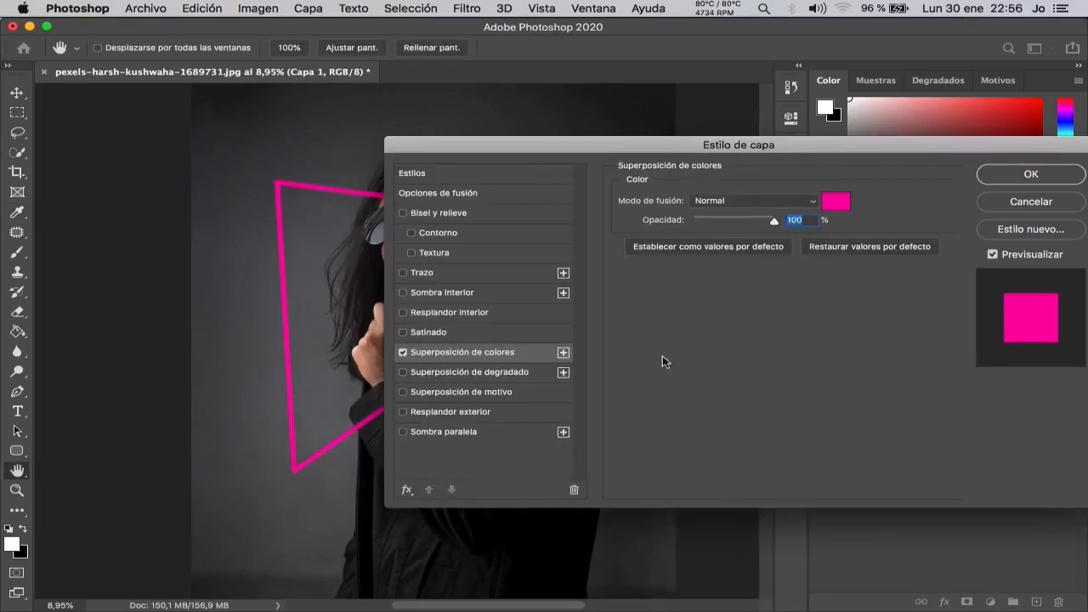
# - Add an inner glow to the triangle in Normal mode at 100% opacity, coloured near-white fcfafa and originating from the centre
pyautogui.click(486, 314)
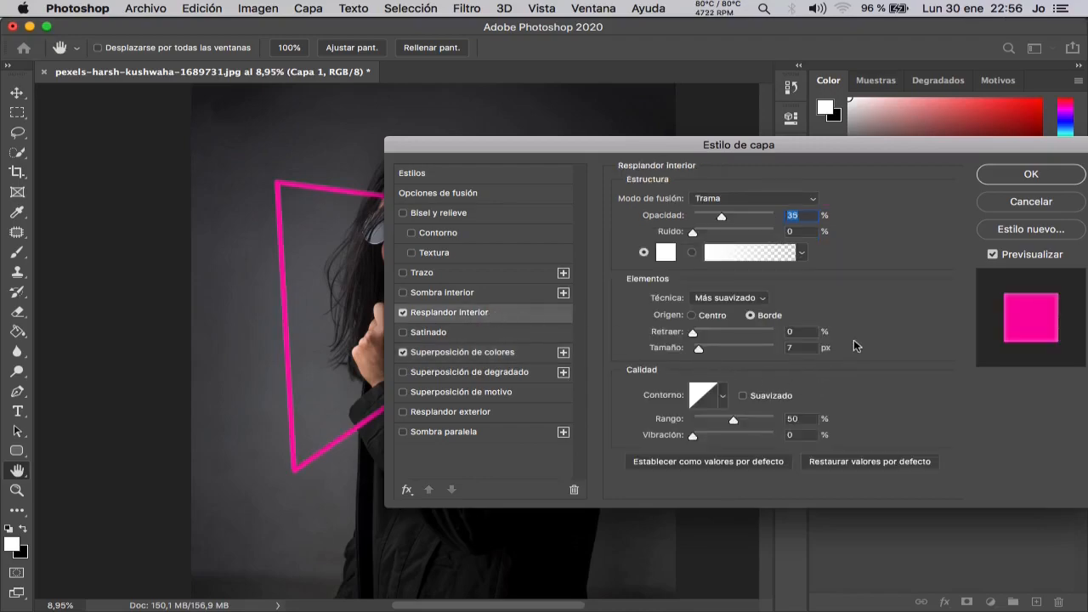
pyautogui.click(812, 198)
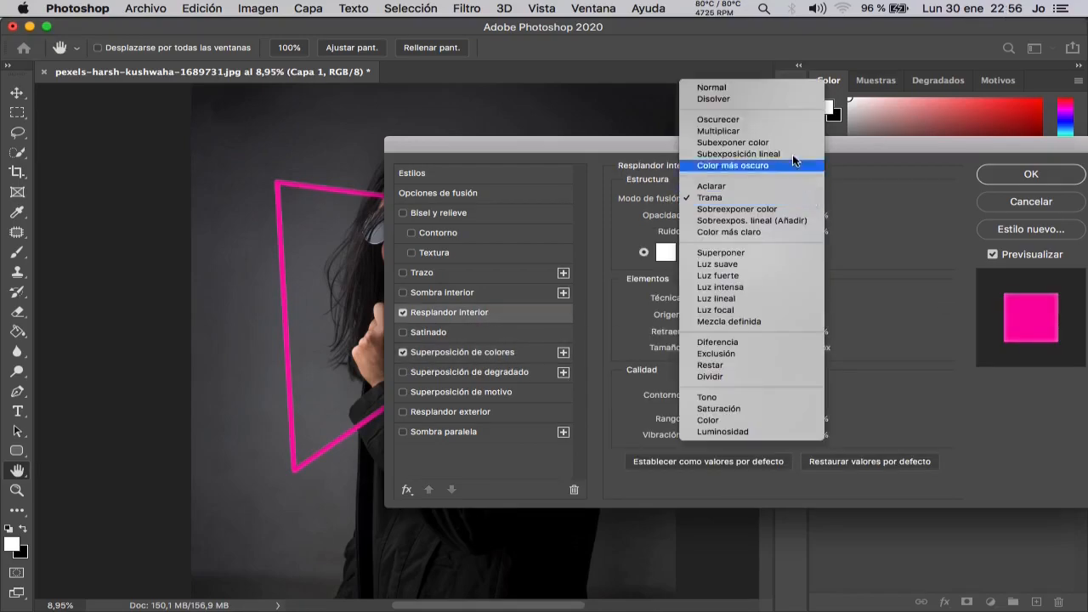
pyautogui.click(782, 87)
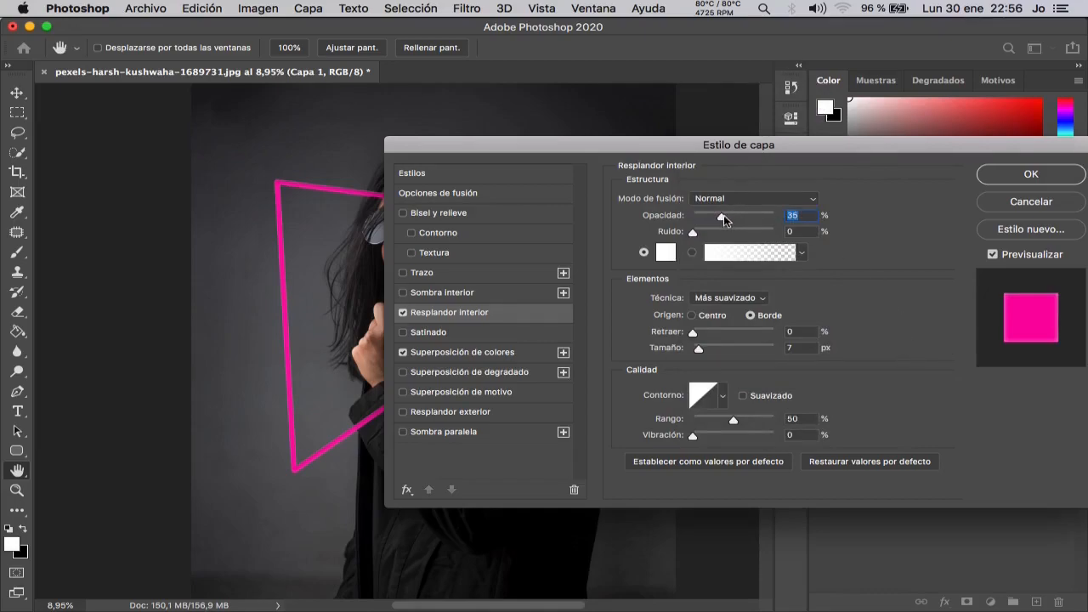
pyautogui.moveTo(722, 215); pyautogui.dragTo(790, 216)
pyautogui.click(666, 255)
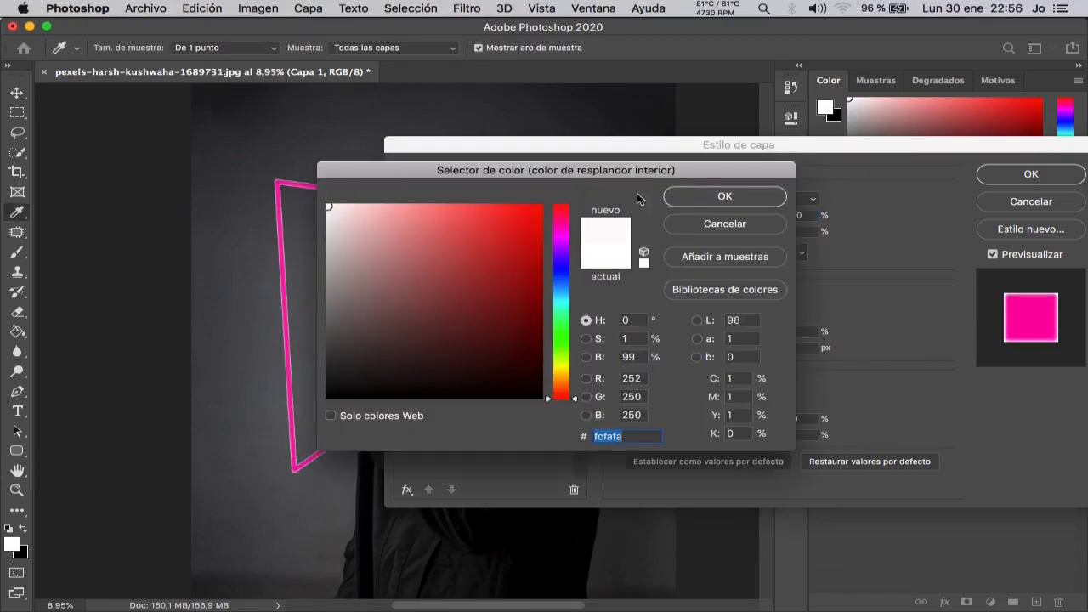
pyautogui.click(690, 201)
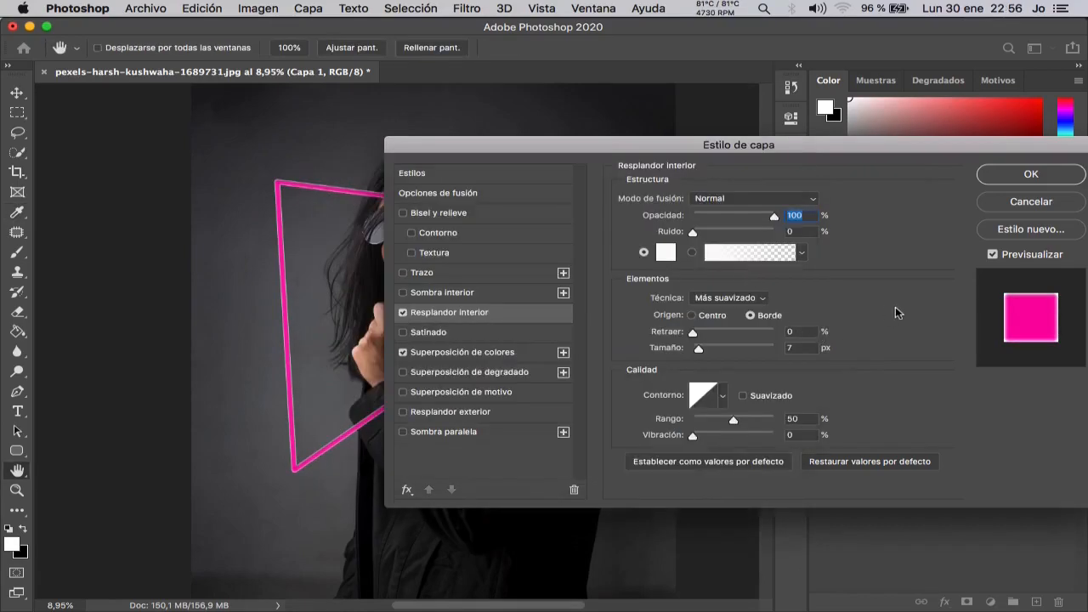
pyautogui.click(691, 315)
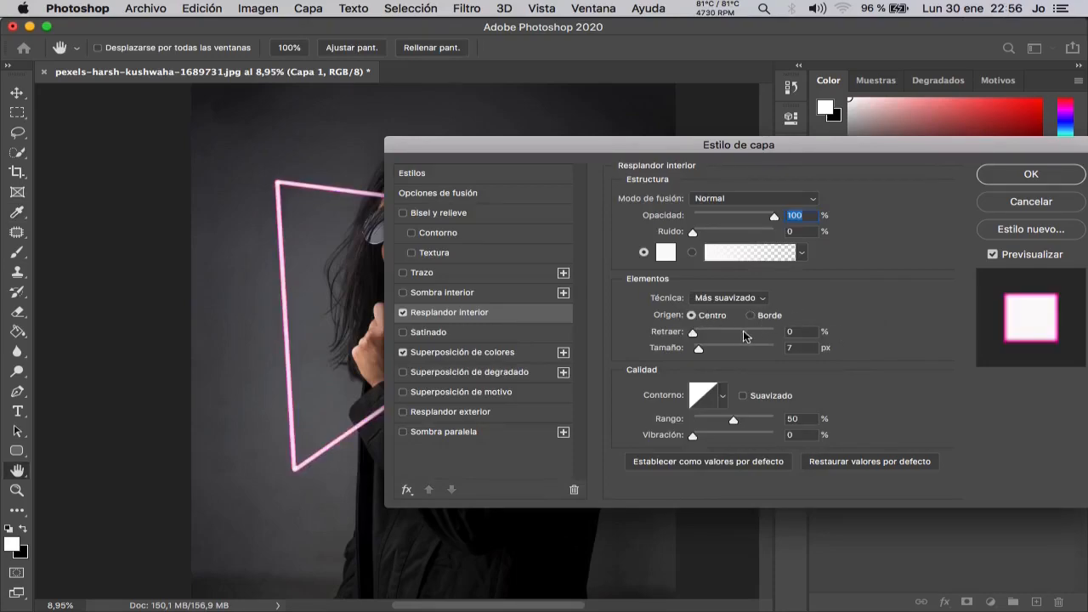
pyautogui.click(693, 333)
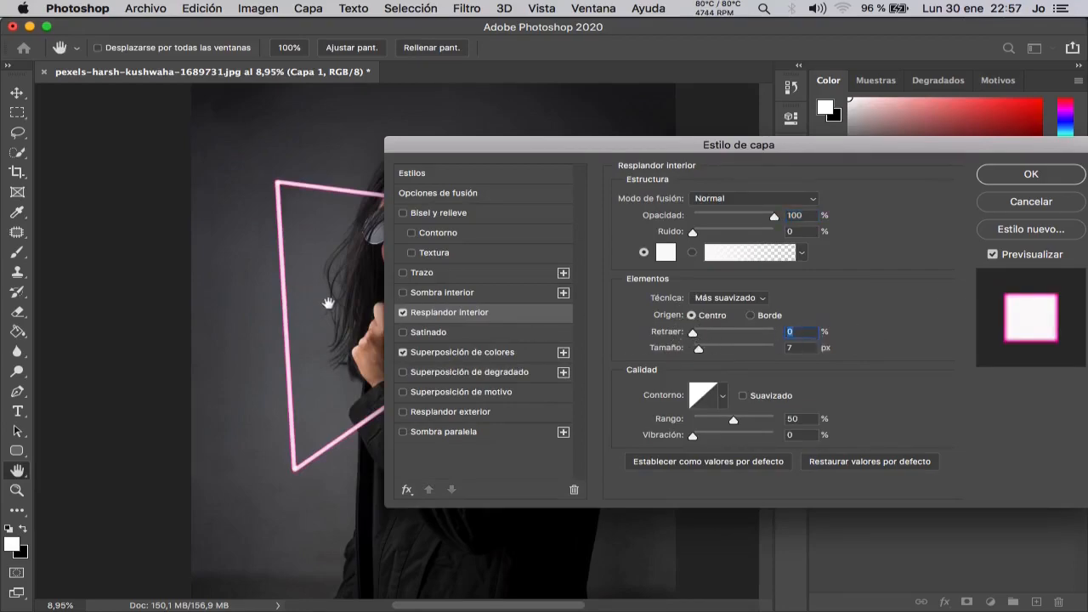
# - Set the inner glow's contour to the half-round curve and its size to 25 px
pyautogui.press('super+plus')
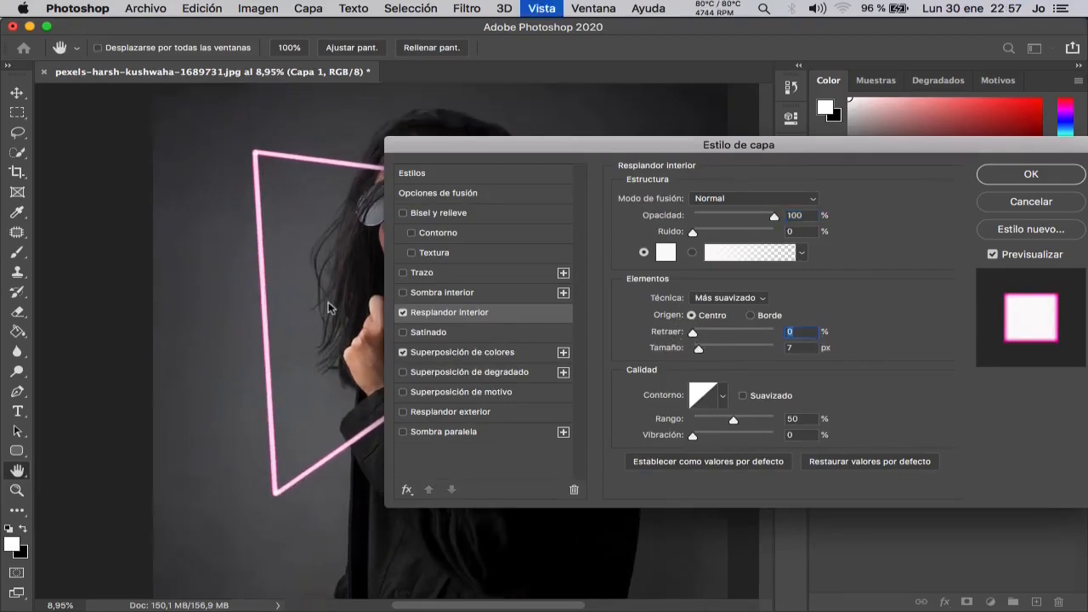
pyautogui.press('super+plus')
pyautogui.press('super+plus')
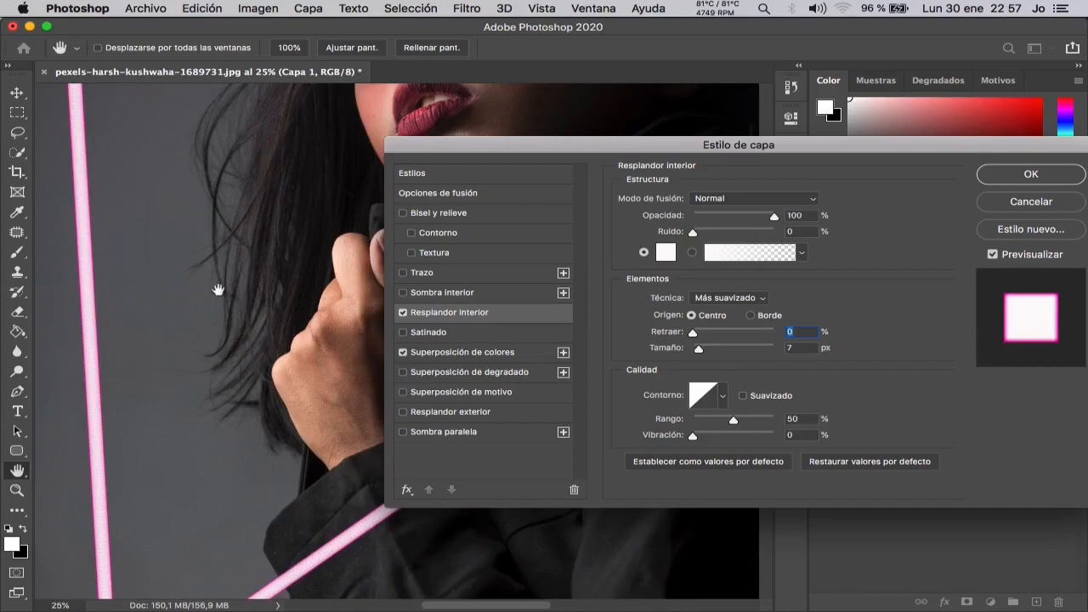
pyautogui.moveTo(701, 349); pyautogui.dragTo(706, 348)
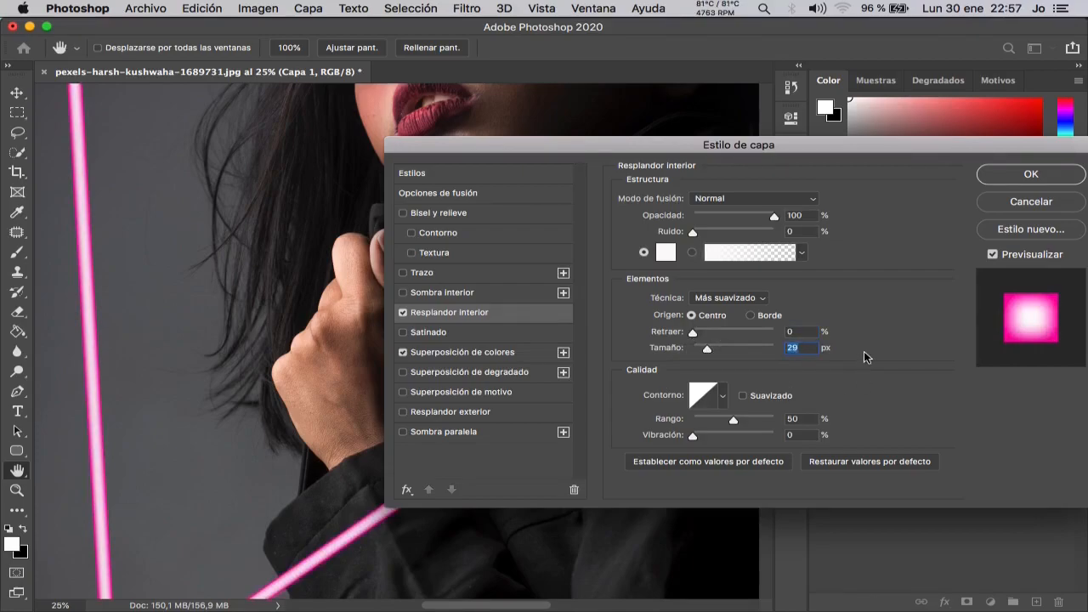
pyautogui.click(724, 397)
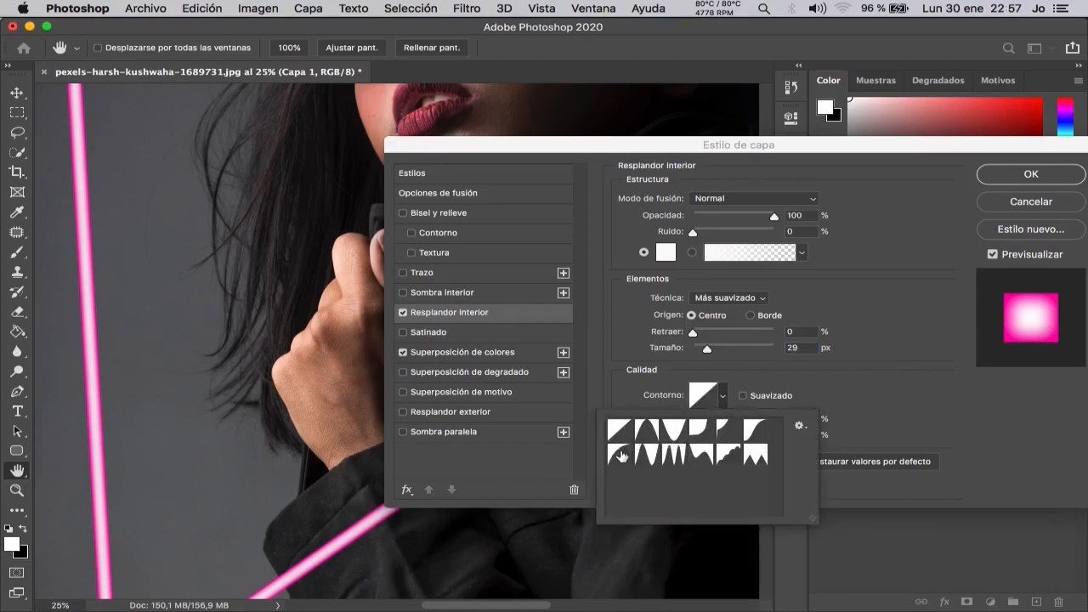
pyautogui.click(621, 456)
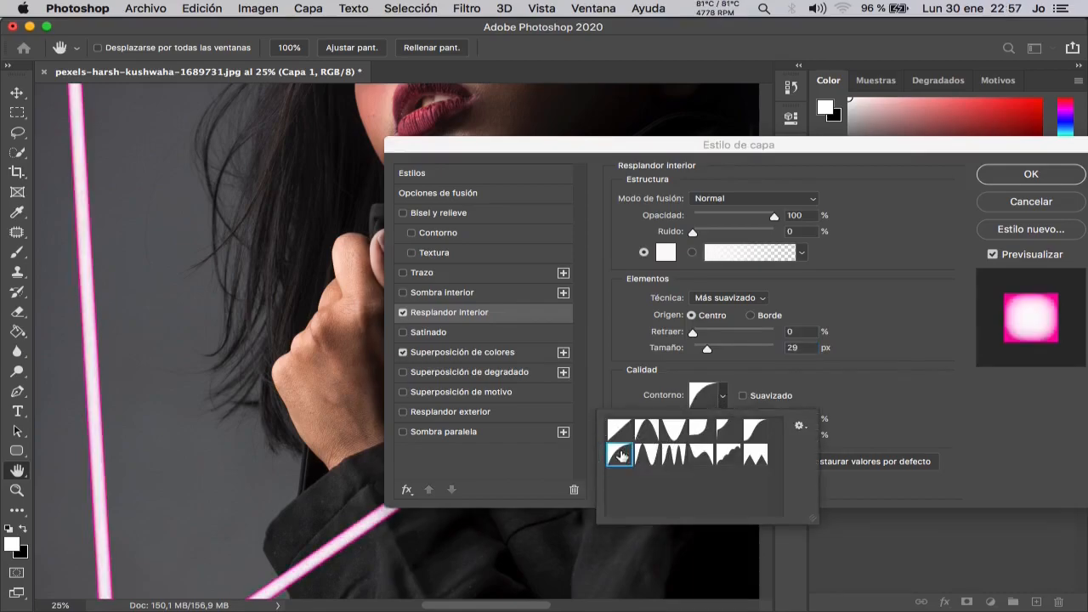
pyautogui.click(829, 392)
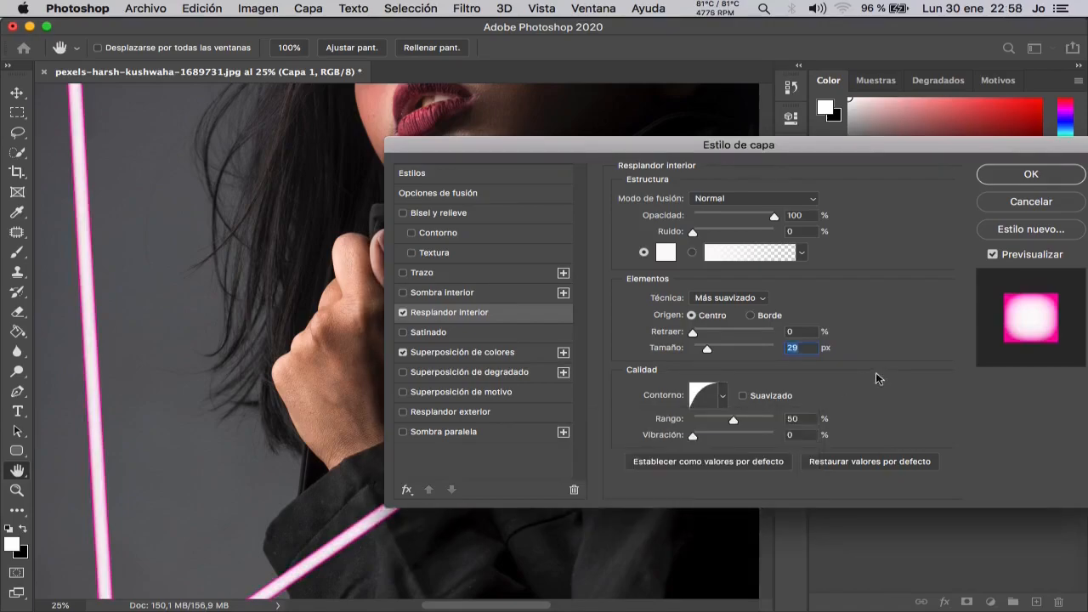
pyautogui.write('25')
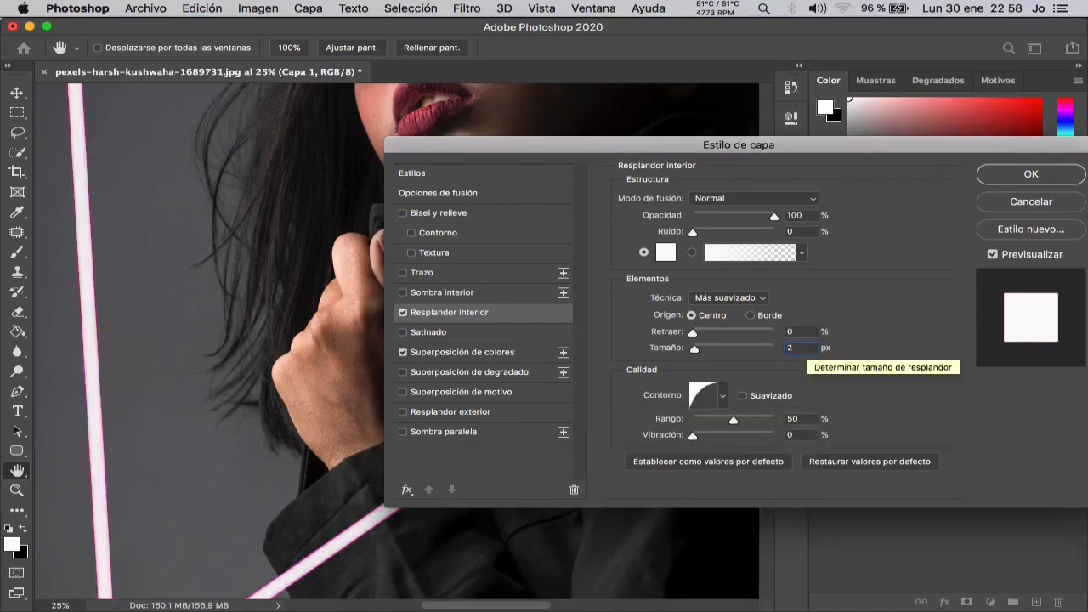
pyautogui.click(907, 382)
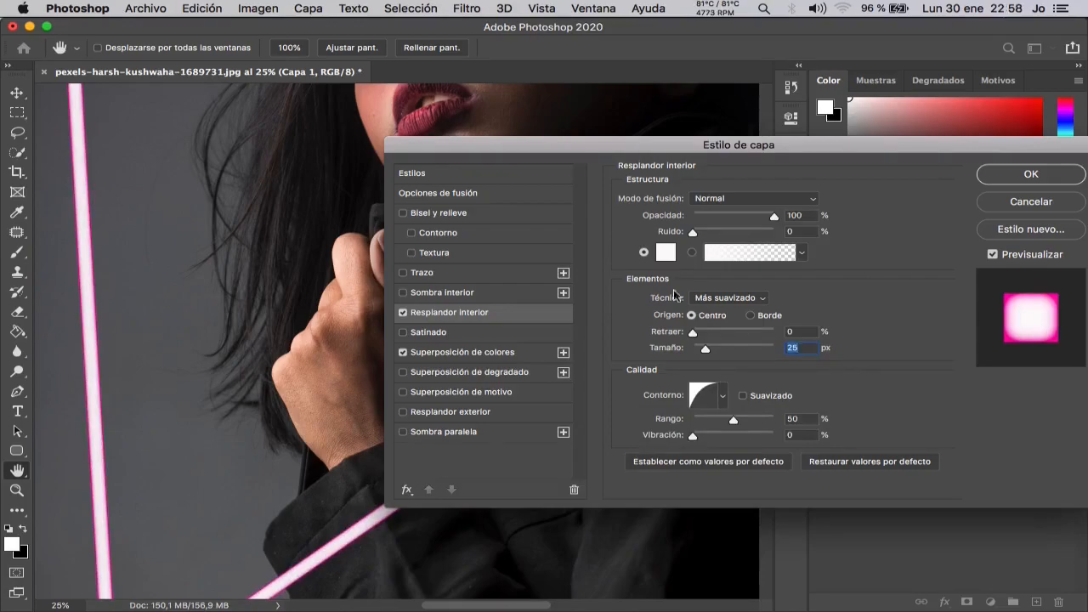
# - Add an outer glow in magenta ff05d9 with the blend mode Sobreexpos. lineal (Añadir)
pyautogui.click(477, 414)
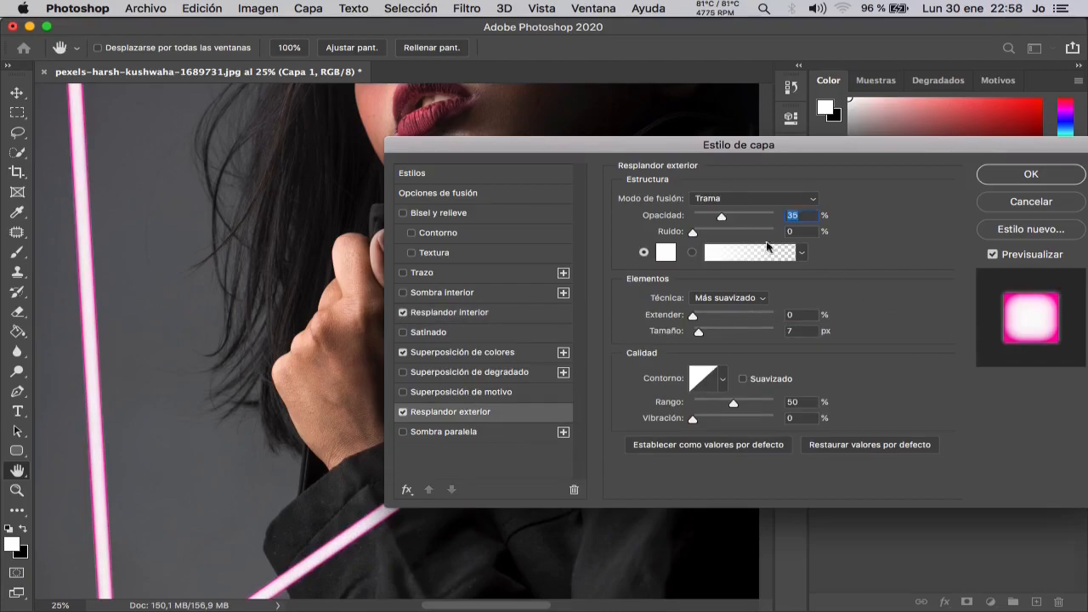
pyautogui.click(667, 254)
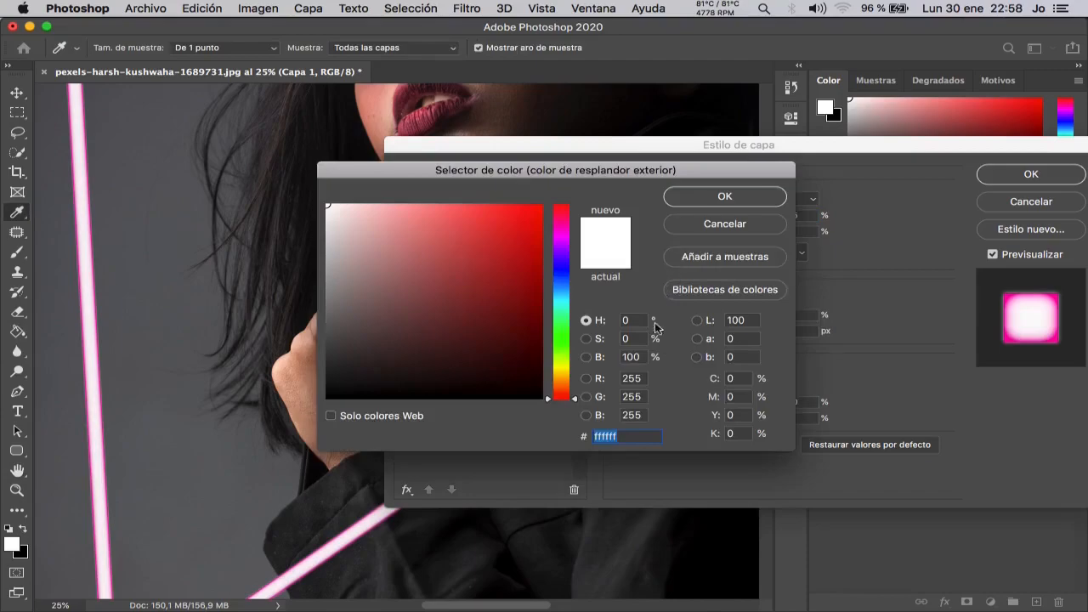
pyautogui.write('ff0')
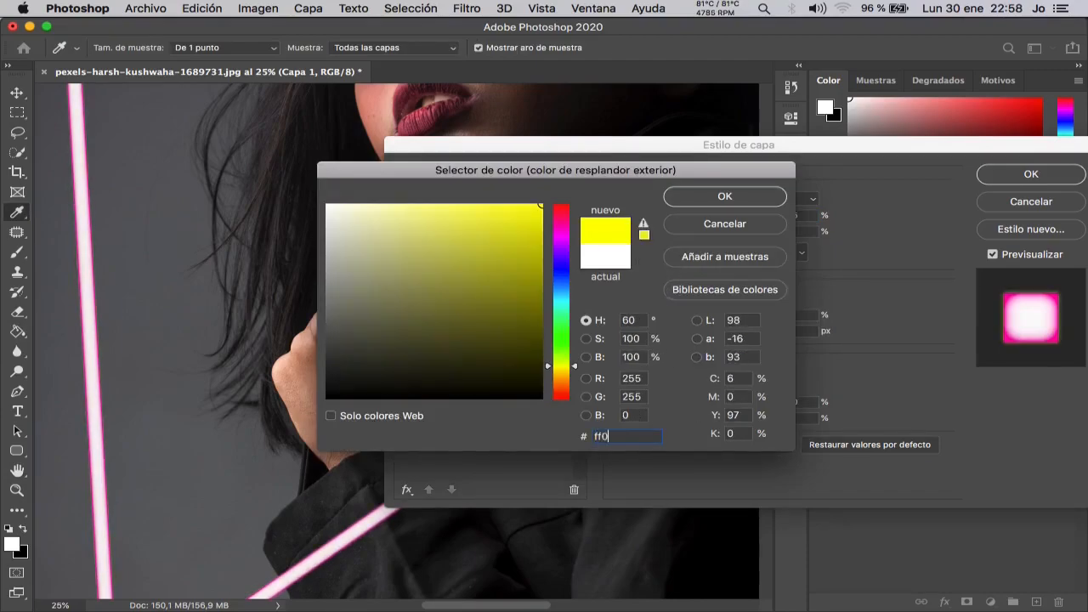
pyautogui.write('5d9')
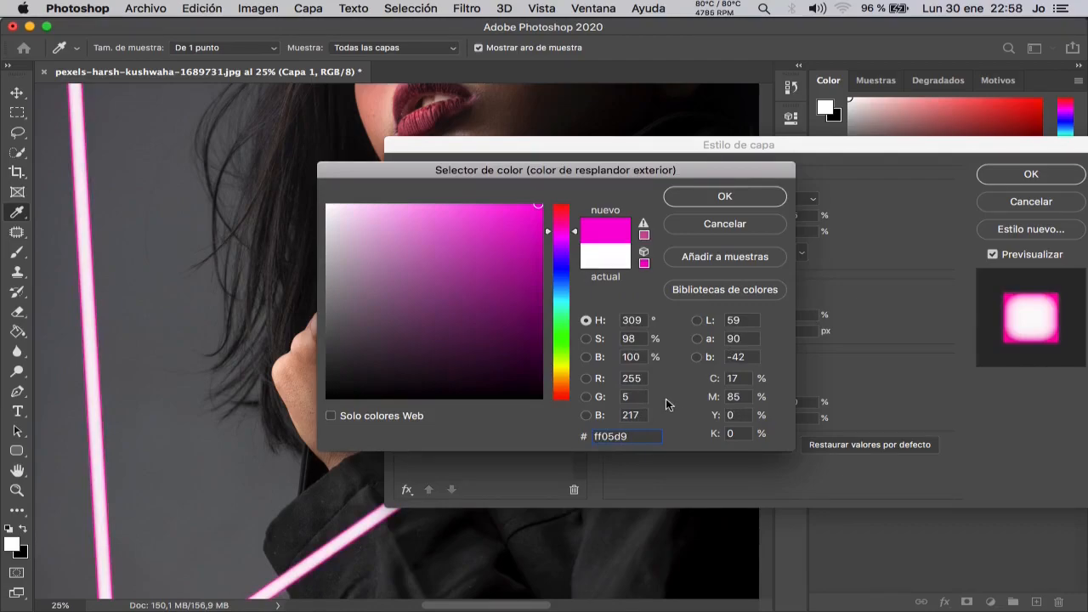
pyautogui.click(724, 196)
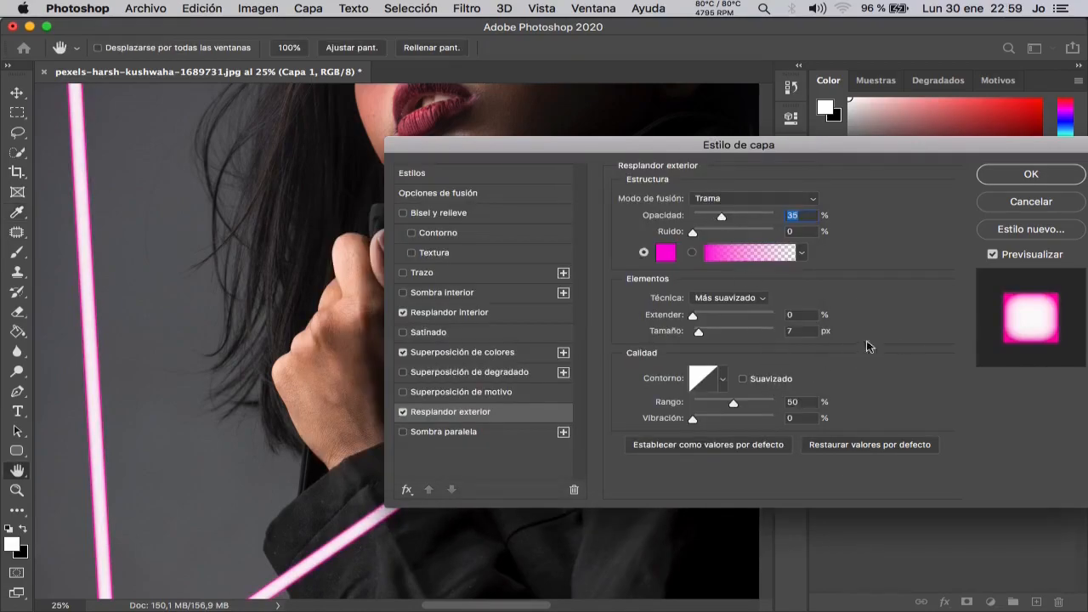
pyautogui.click(814, 200)
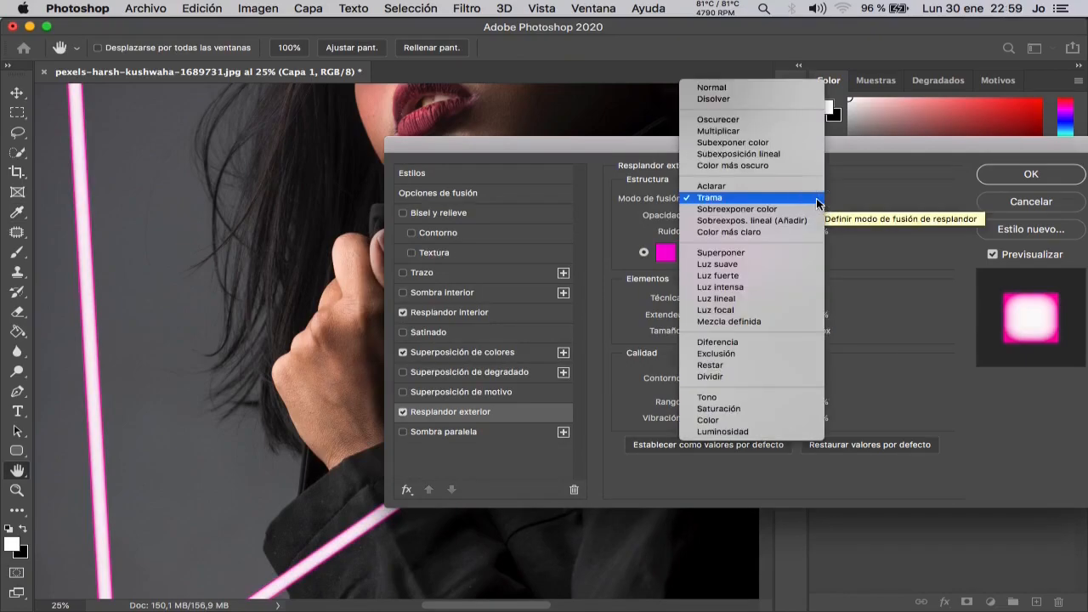
pyautogui.click(808, 219)
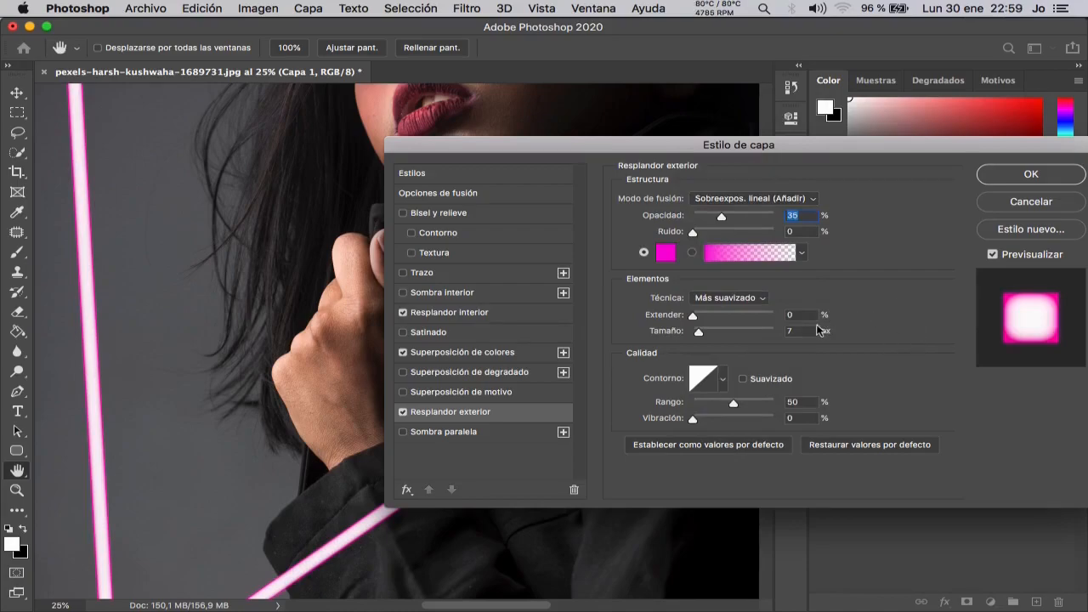
# - Set the outer glow's size to 60 px and its opacity to 50%
pyautogui.moveTo(722, 217); pyautogui.dragTo(777, 217)
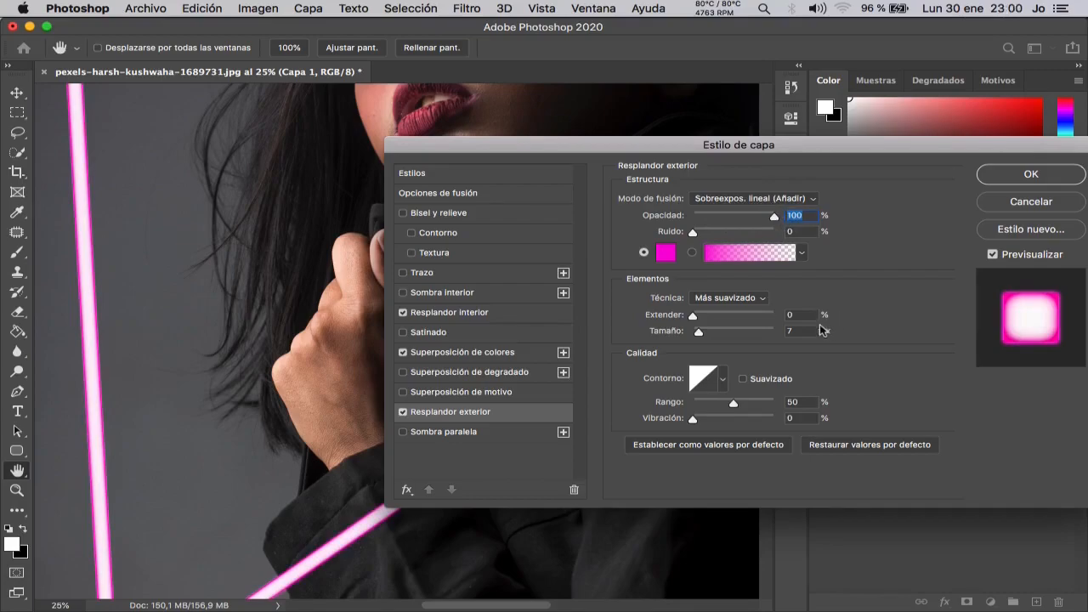
pyautogui.click(800, 329)
pyautogui.write('60')
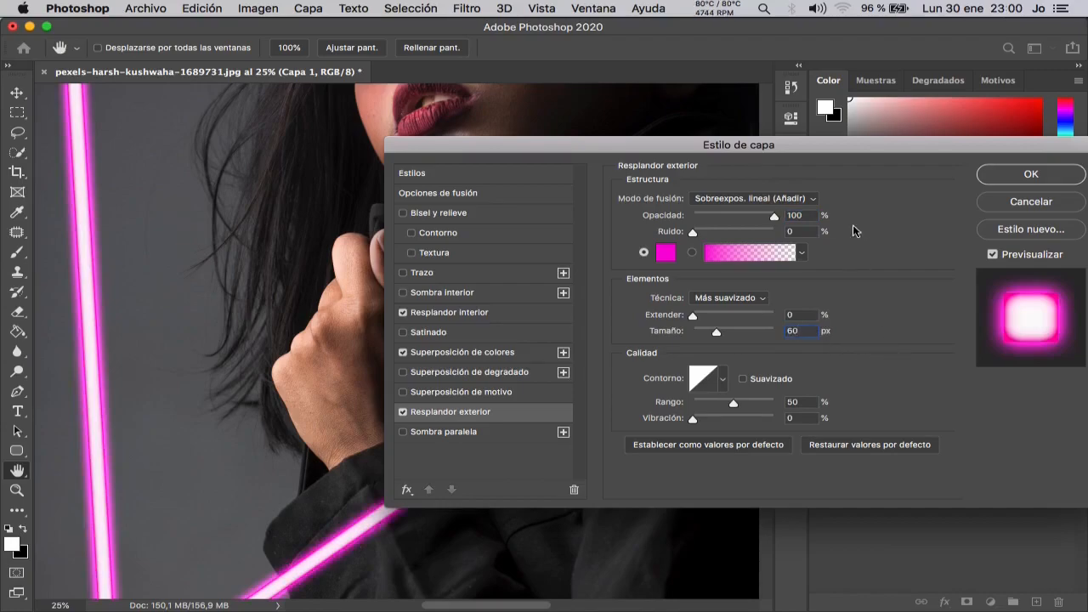
pyautogui.moveTo(773, 216); pyautogui.dragTo(733, 216)
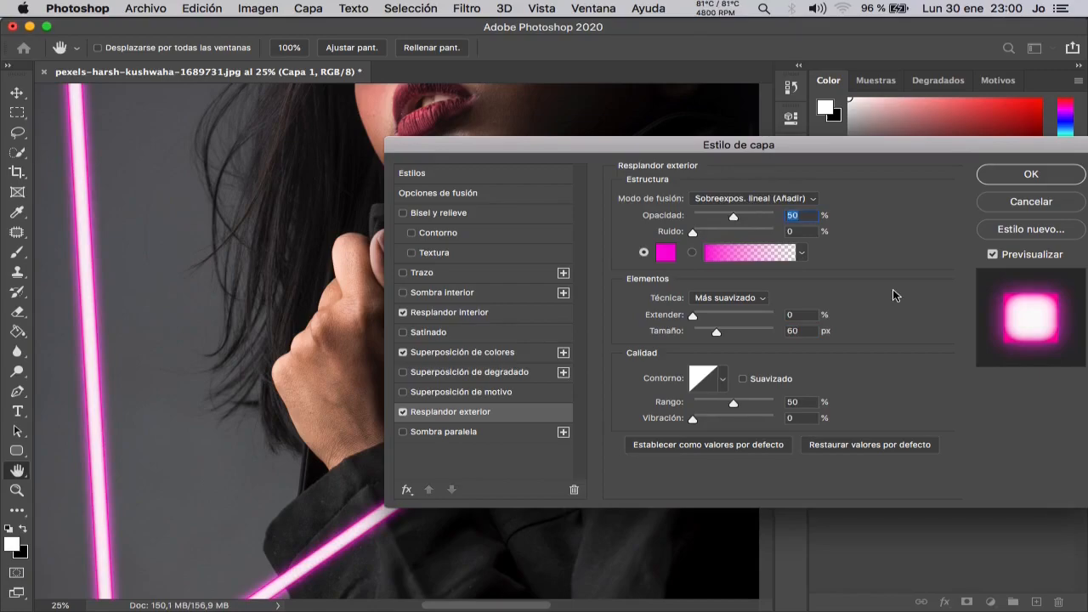
# - Add a drop shadow in pink ff04a3 with the blend mode Sobreexpos. lineal (Añadir)
pyautogui.click(470, 434)
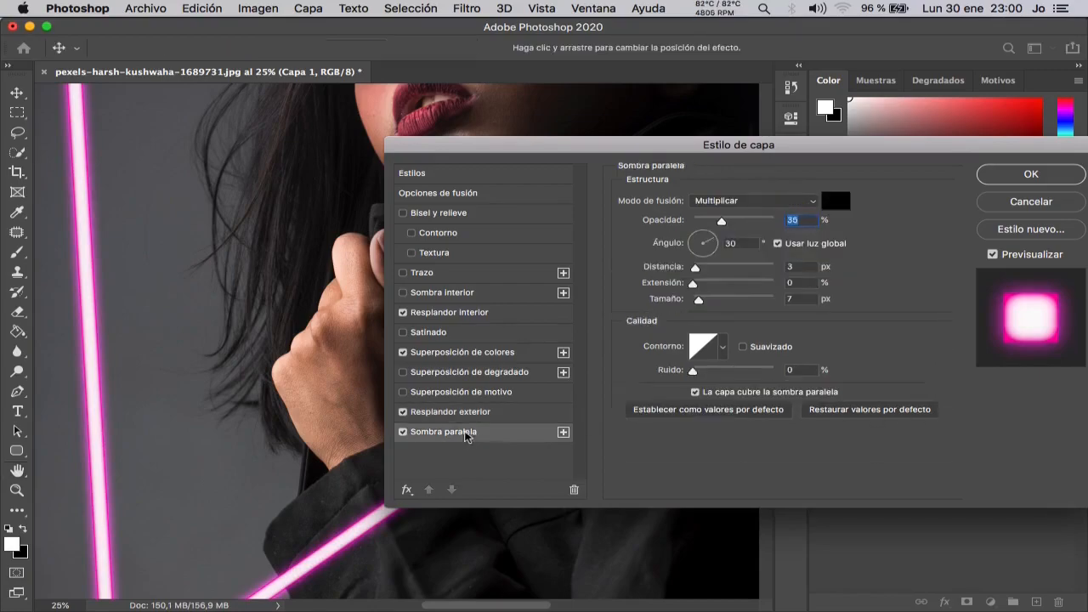
pyautogui.click(837, 204)
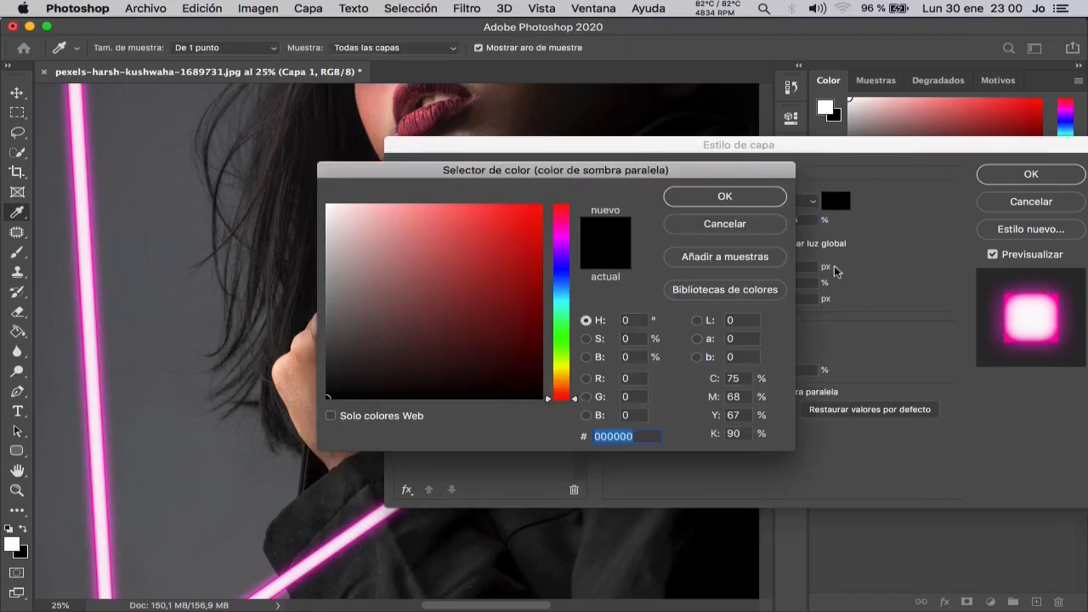
pyautogui.write('ff04a3')
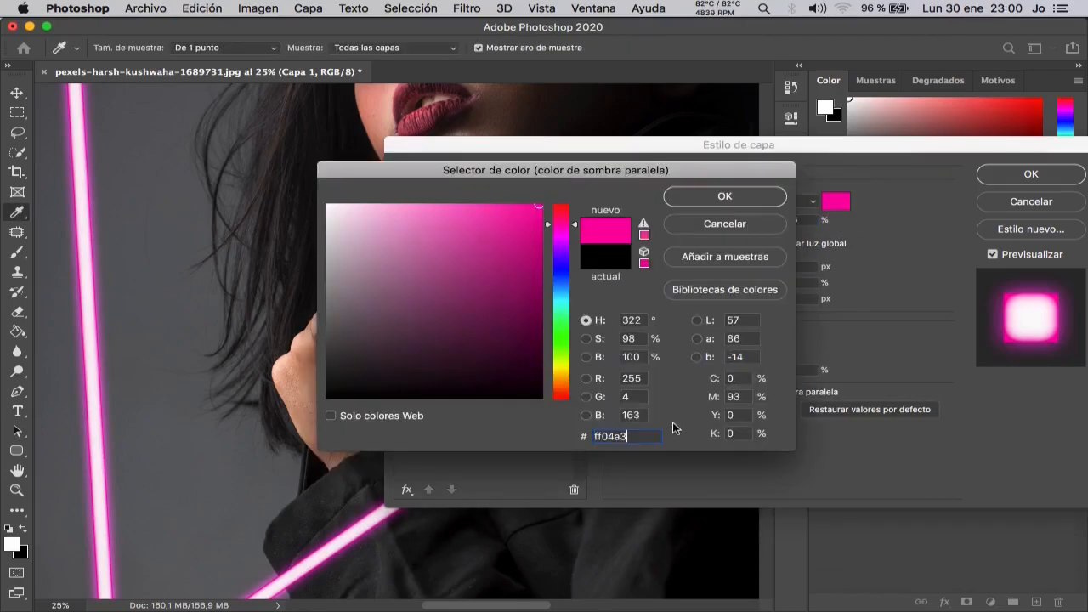
pyautogui.click(704, 196)
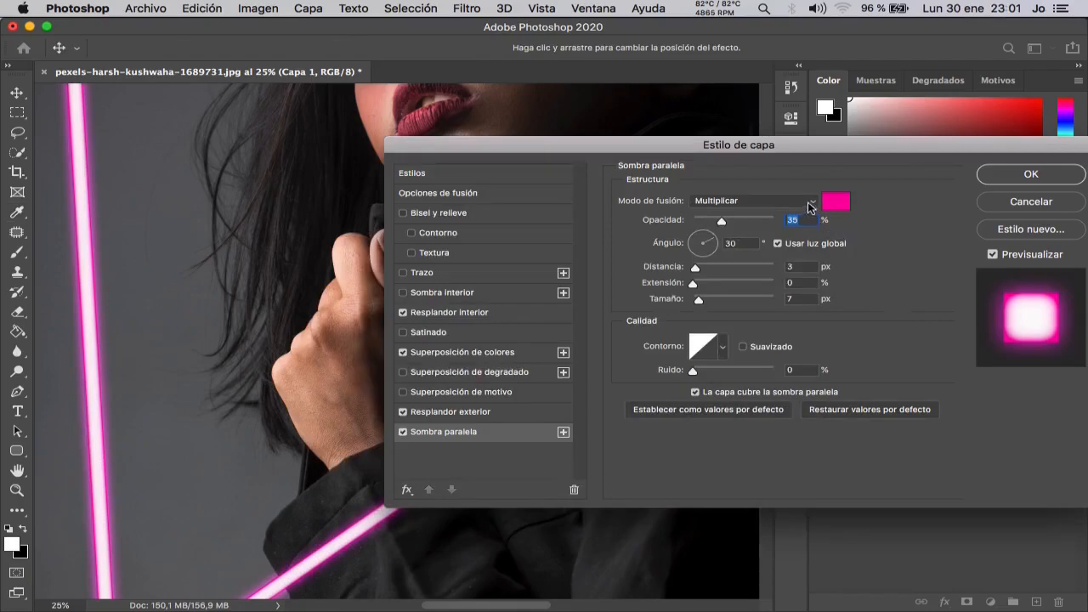
pyautogui.click(811, 204)
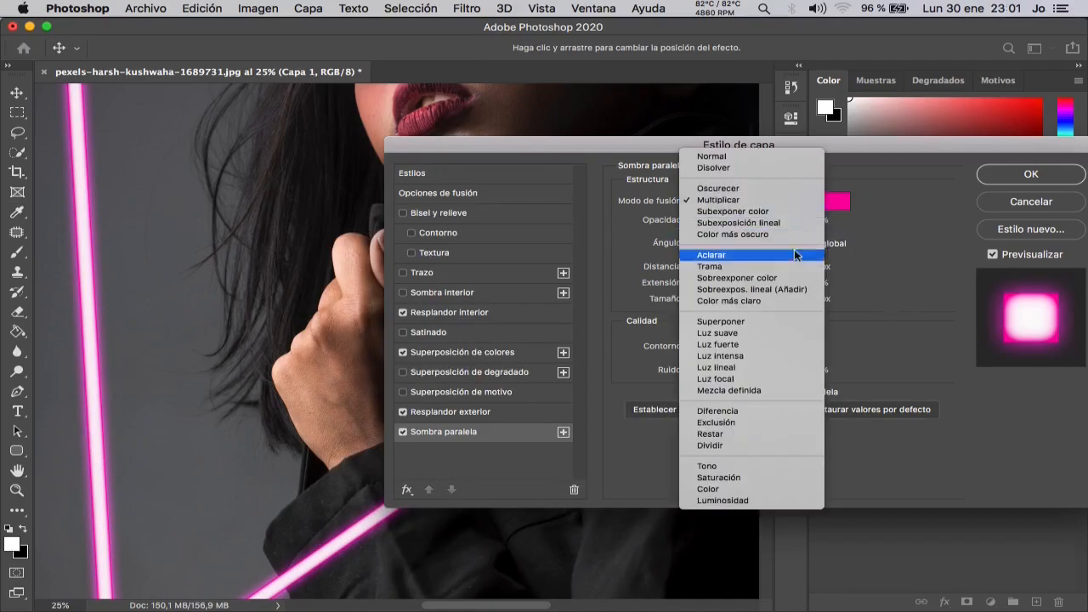
pyautogui.click(751, 289)
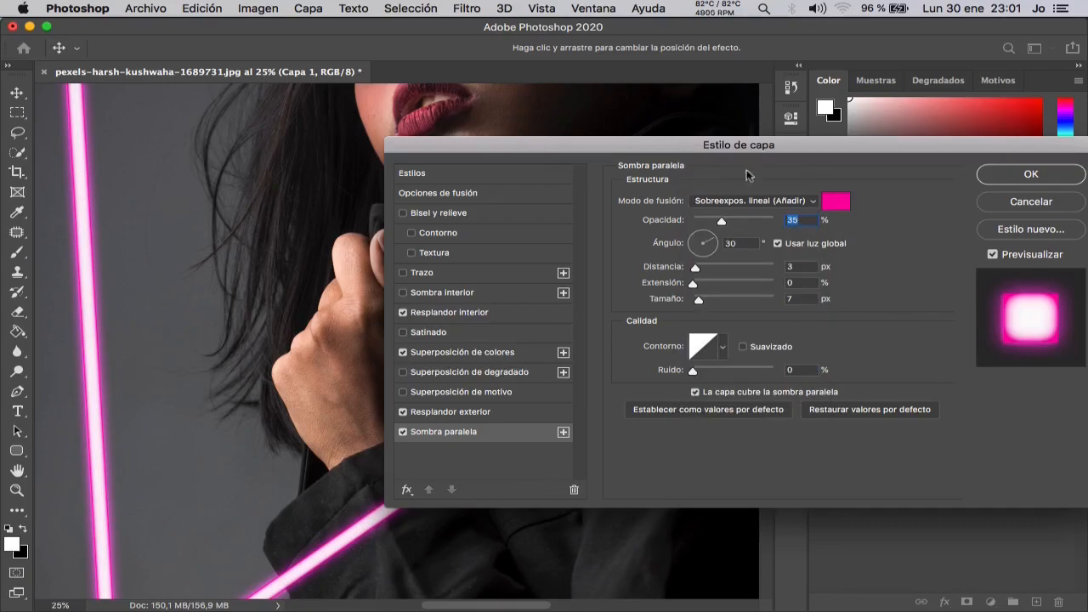
# - Set the drop shadow's opacity to 100%, distance to 0 px and size to 250 px, and apply the layer style
pyautogui.moveTo(751, 227); pyautogui.dragTo(807, 225)
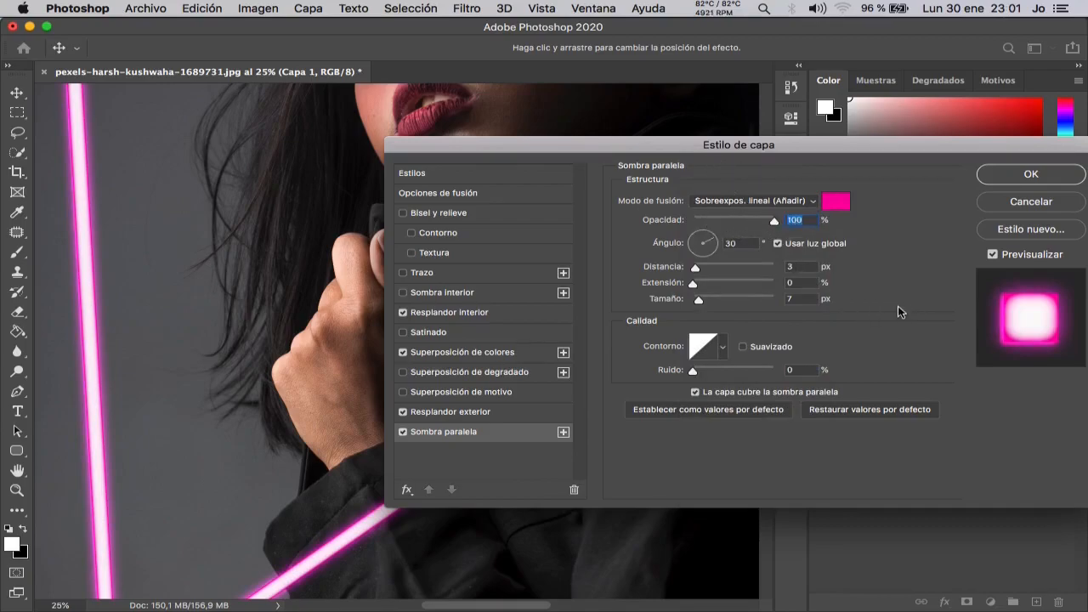
pyautogui.moveTo(695, 270); pyautogui.dragTo(690, 270)
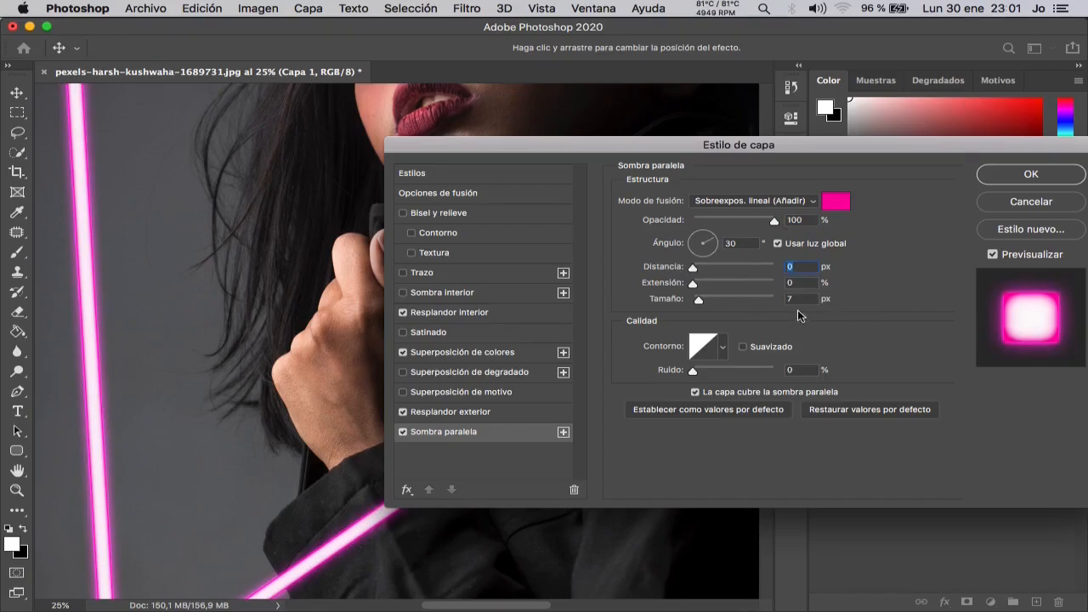
pyautogui.moveTo(698, 302); pyautogui.dragTo(781, 303)
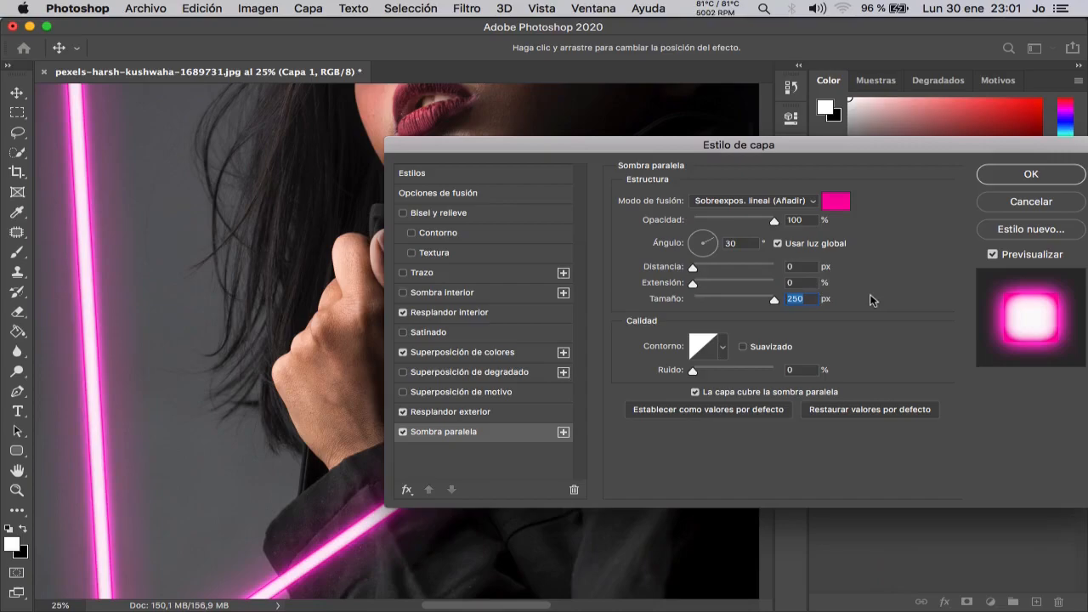
pyautogui.click(999, 178)
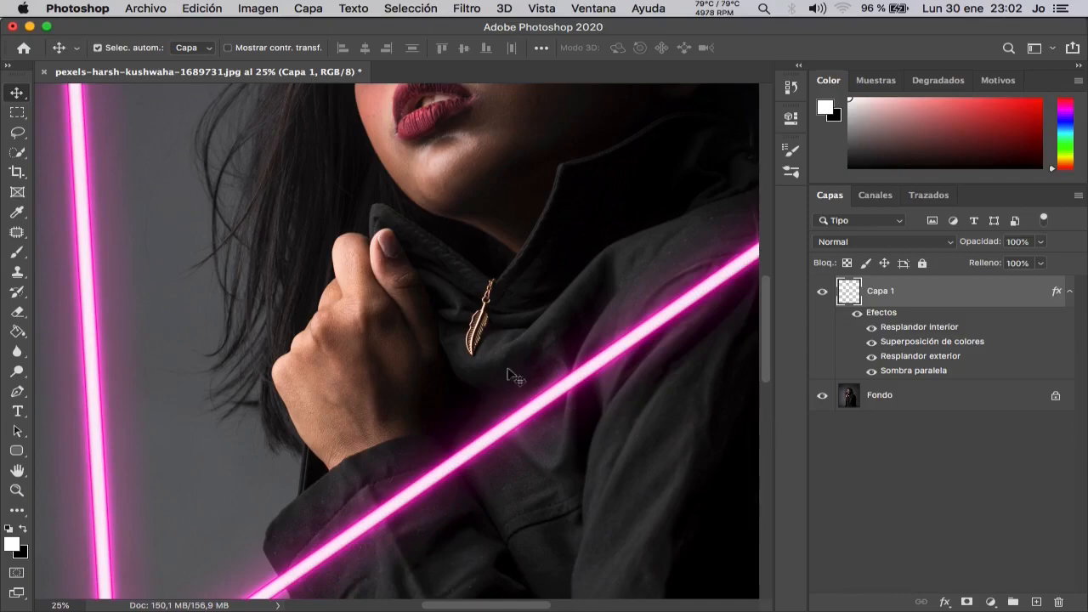
# - Set up the Brush tool with 0% hardness and a size of 1000 px
pyautogui.scroll(-3, 449, 309)
pyautogui.scroll(-4, 453, 315)
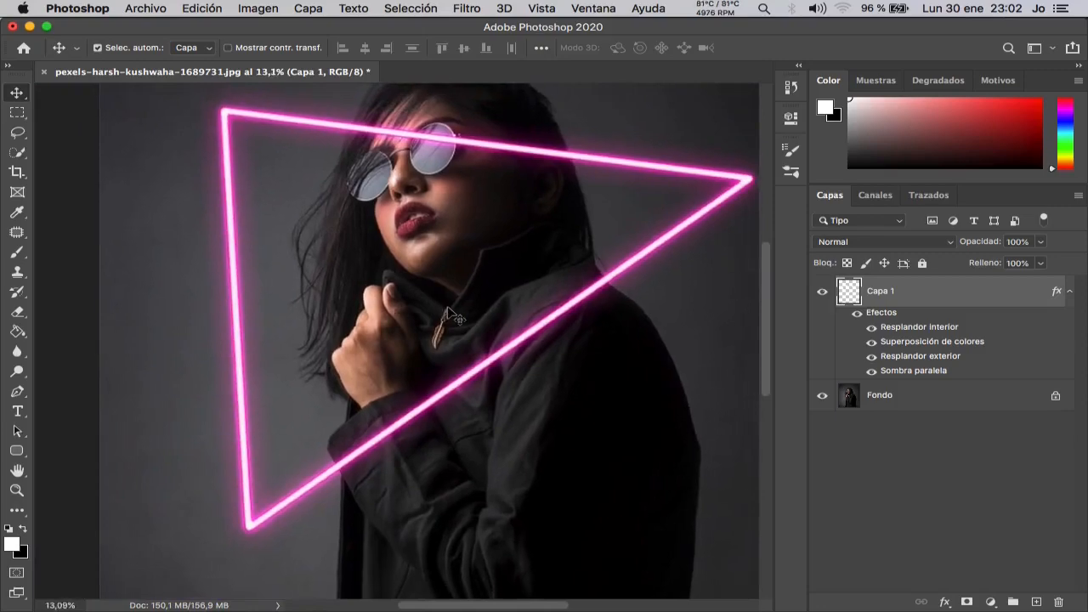
pyautogui.scroll(-2, 451, 314)
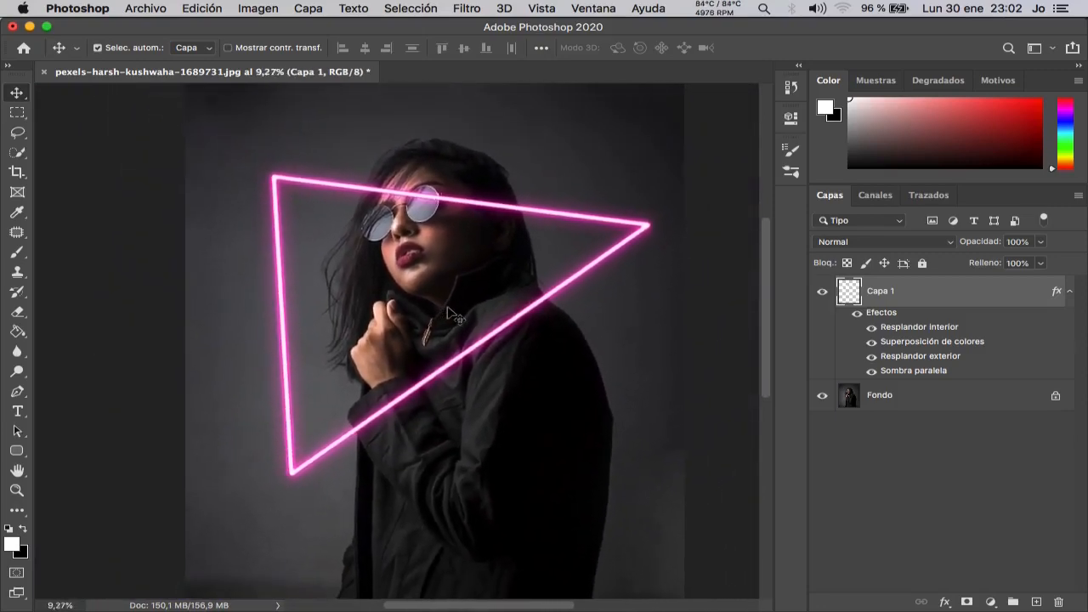
pyautogui.scroll(-1, 451, 314)
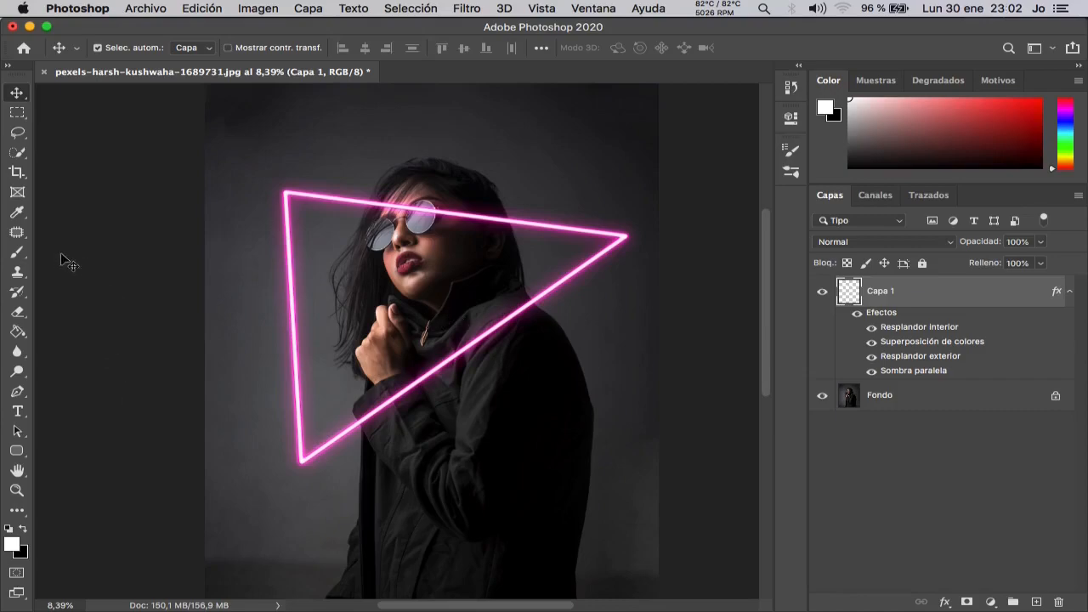
pyautogui.click(17, 252)
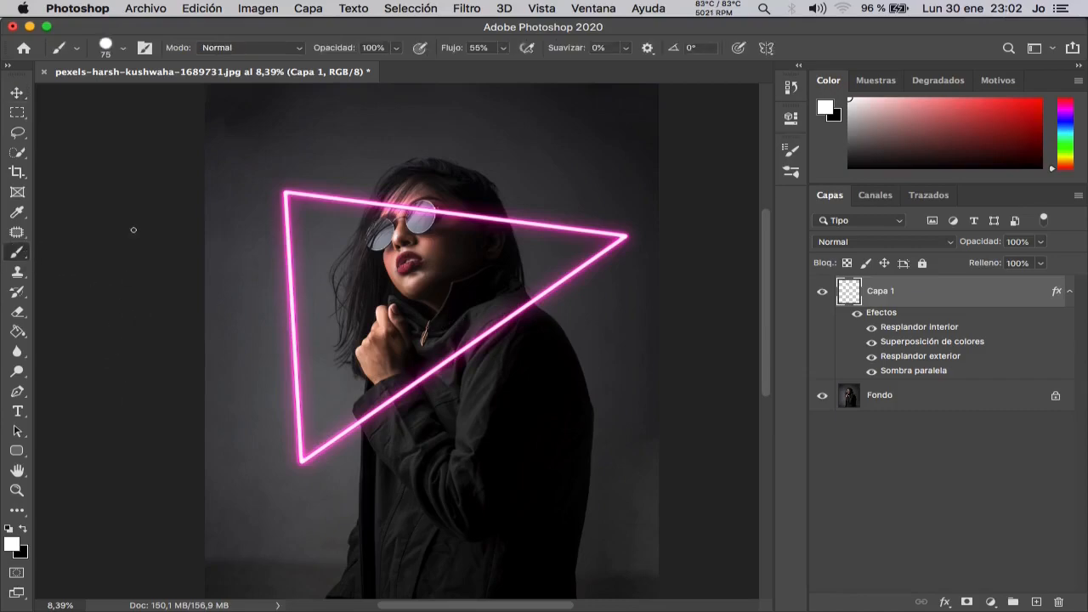
pyautogui.click(123, 48)
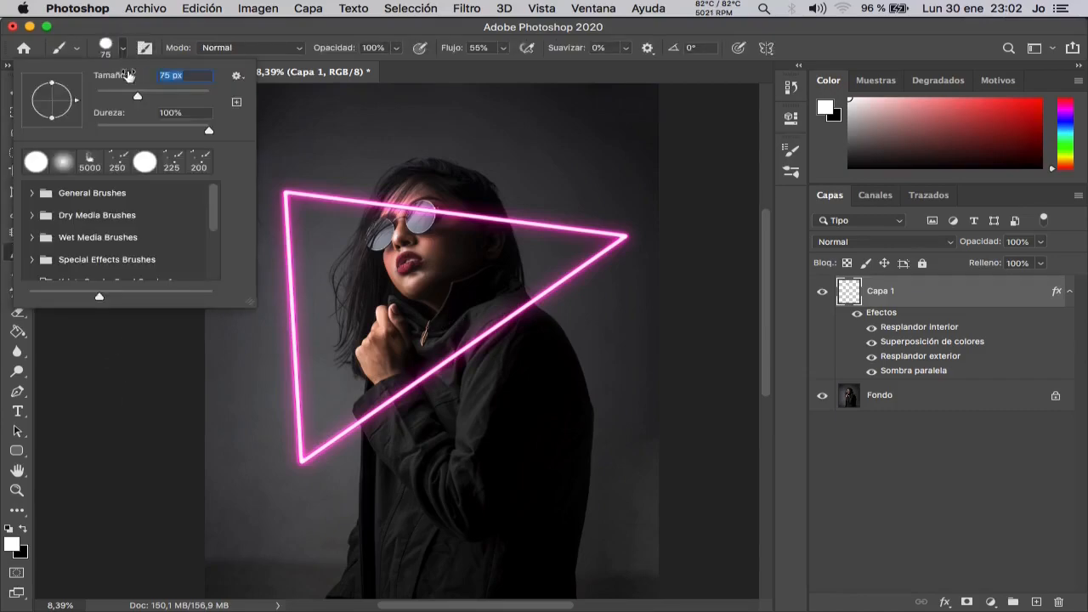
pyautogui.click(151, 113)
pyautogui.write('0')
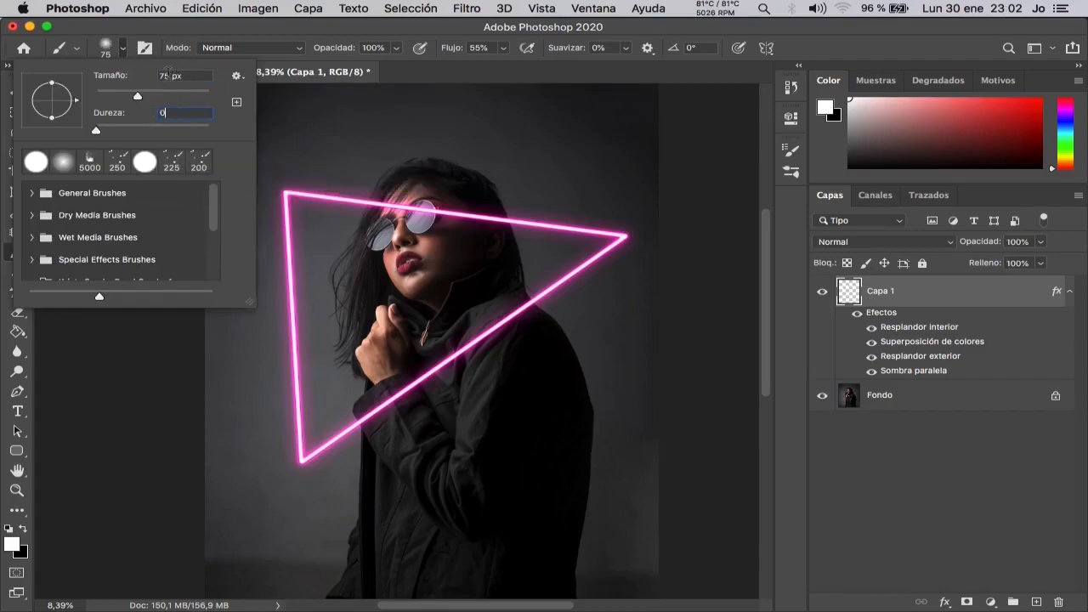
pyautogui.click(167, 75)
pyautogui.write('1000')
pyautogui.press('Return')
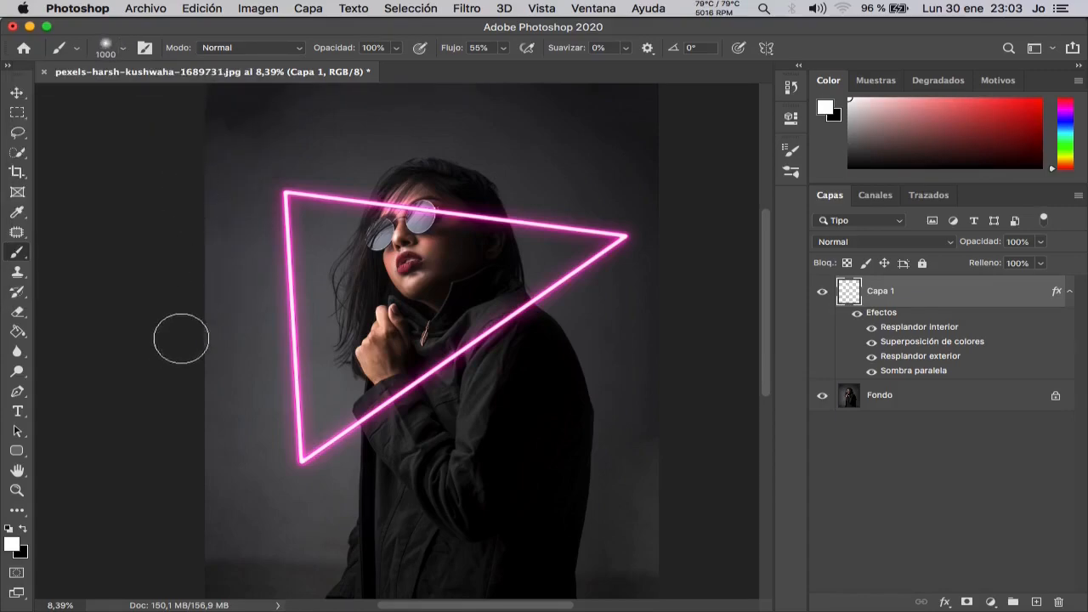
# - Set the foreground colour to pink ff04a3
pyautogui.click(12, 545)
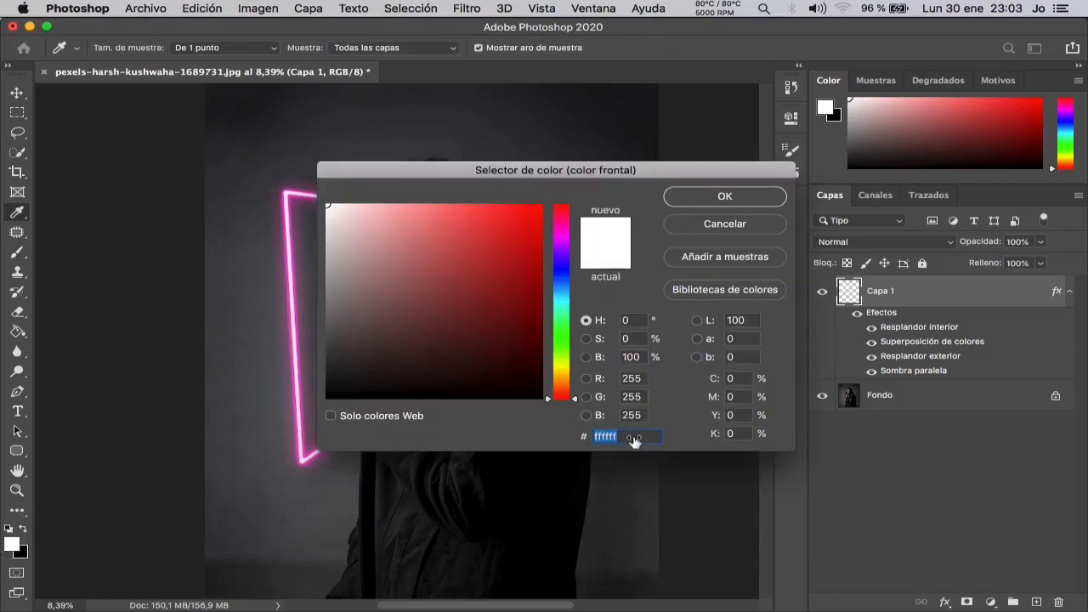
pyautogui.write('ff04a3')
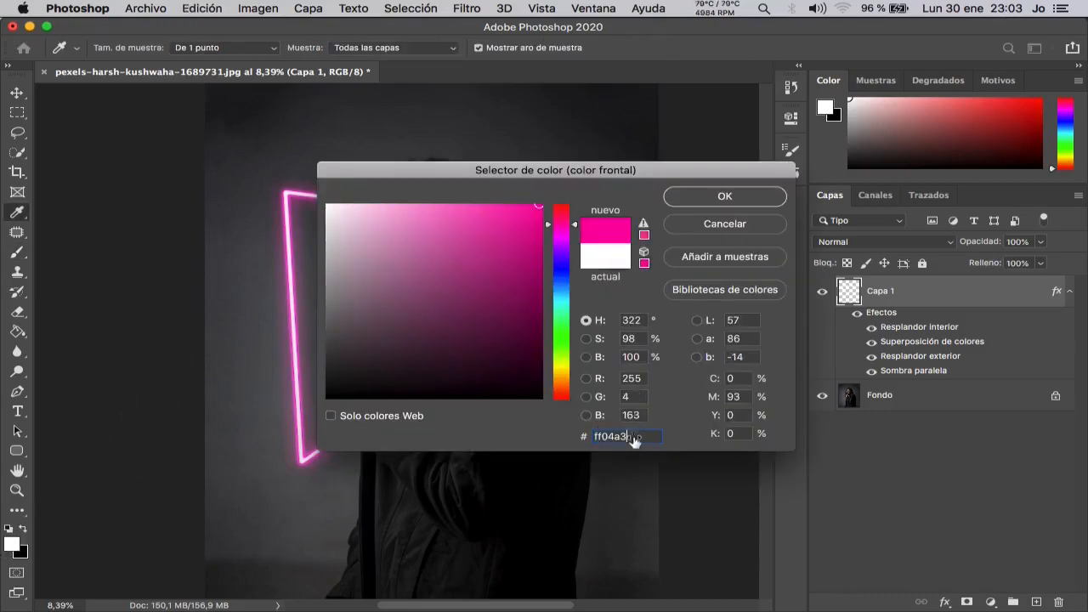
pyautogui.click(724, 197)
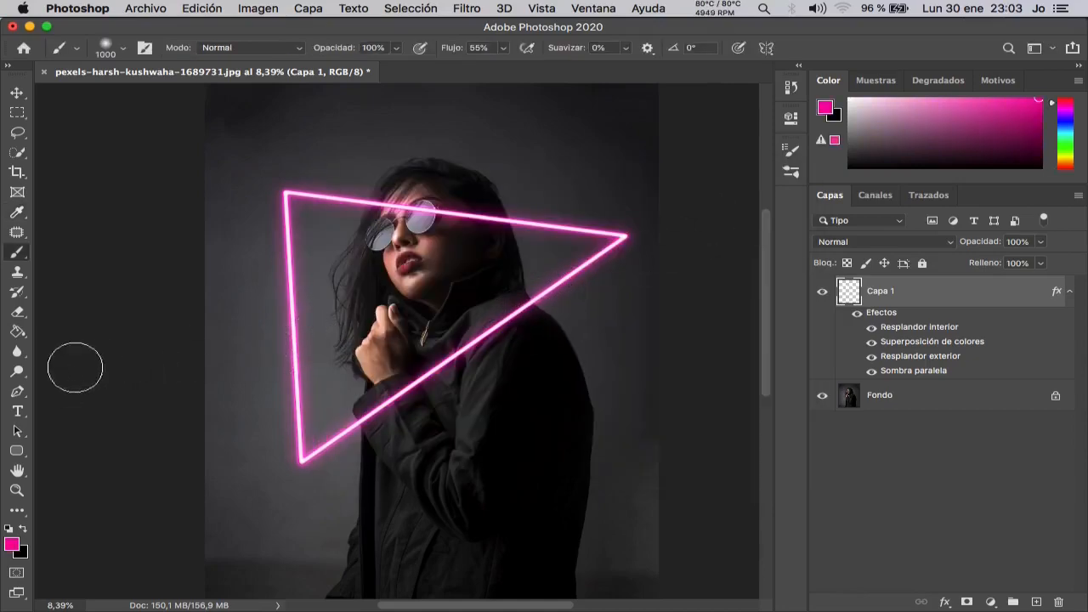
# - Draw a closed triangular path with the Pen tool, tracing the three corners of the neon triangle
pyautogui.click(19, 391)
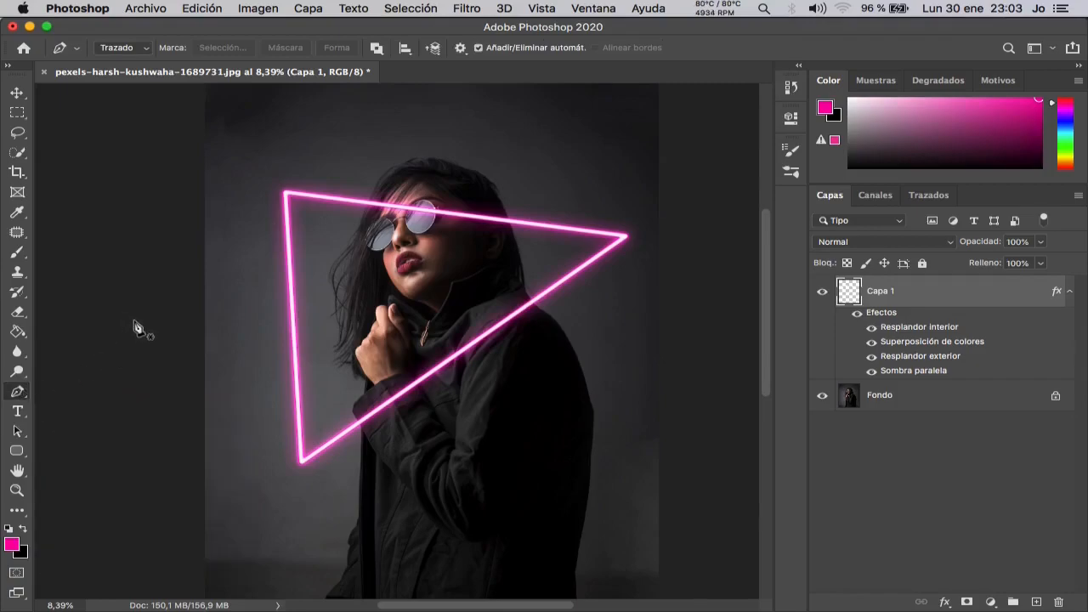
pyautogui.click(286, 194)
pyautogui.click(624, 236)
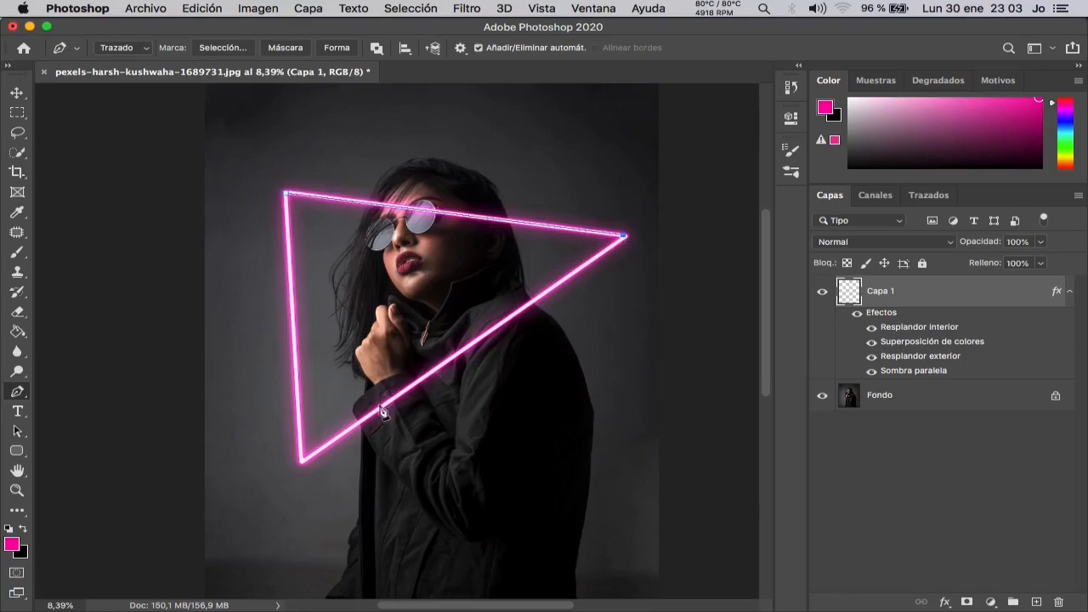
pyautogui.click(302, 461)
pyautogui.click(286, 195)
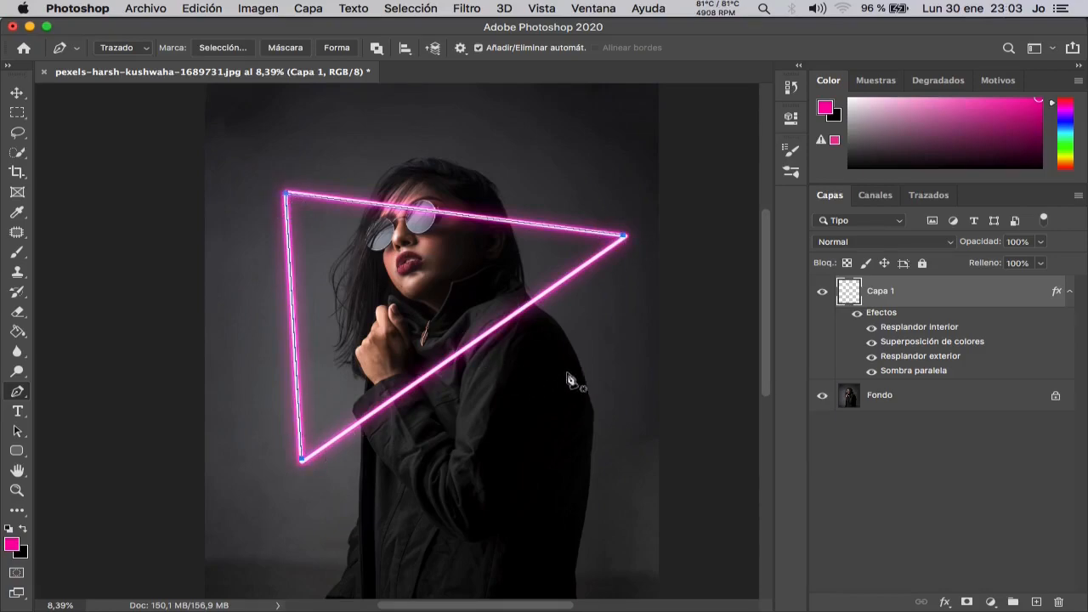
# - Stroke the triangular path with the brush on a new layer above Capa 1, and delete the path
pyautogui.click(1036, 601)
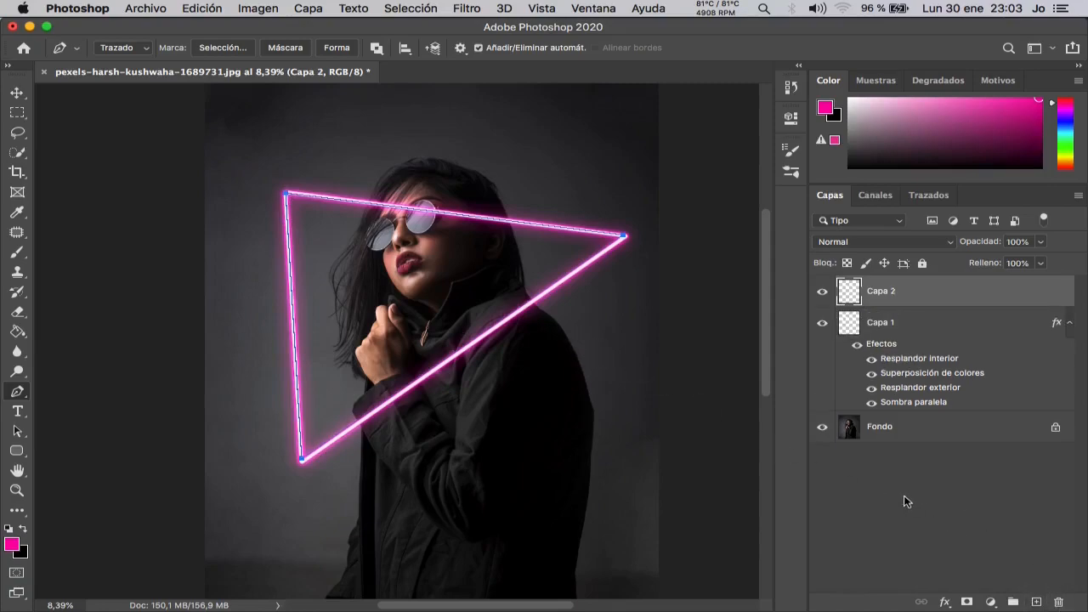
pyautogui.rightClick(415, 269)
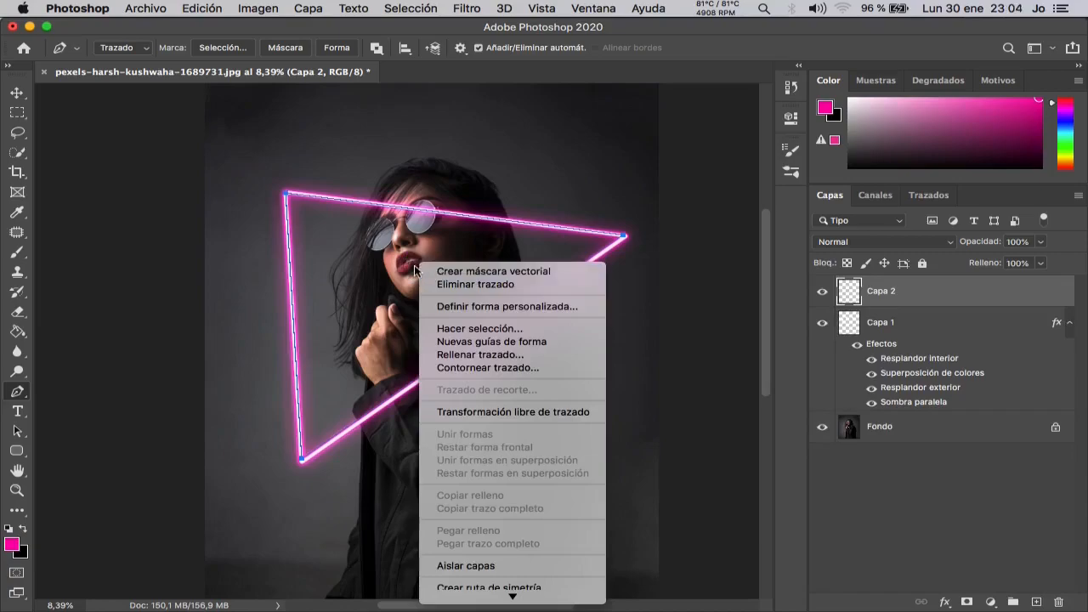
pyautogui.click(465, 368)
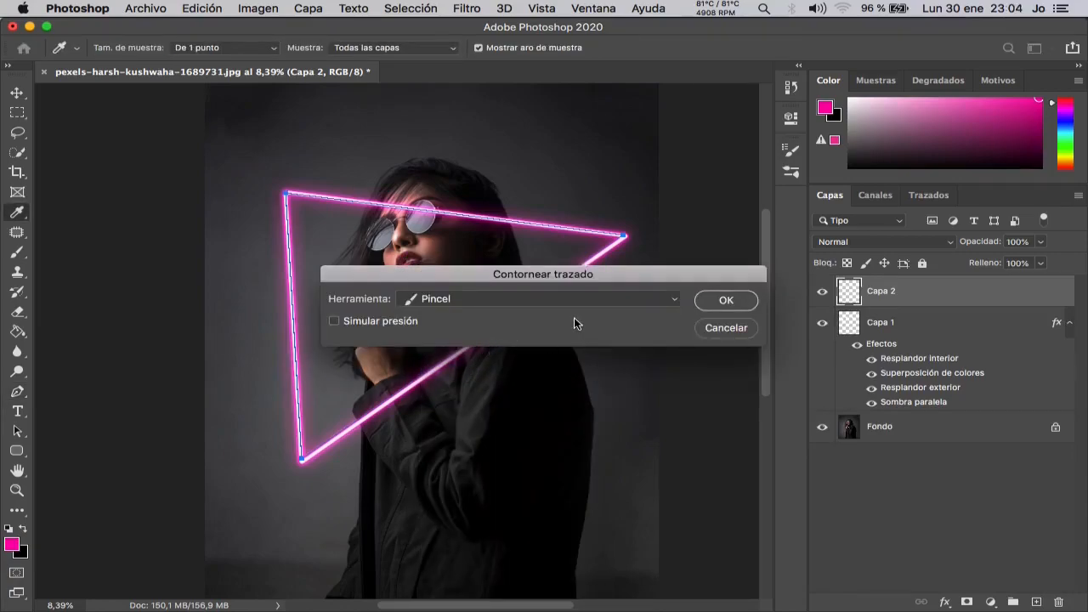
pyautogui.click(725, 302)
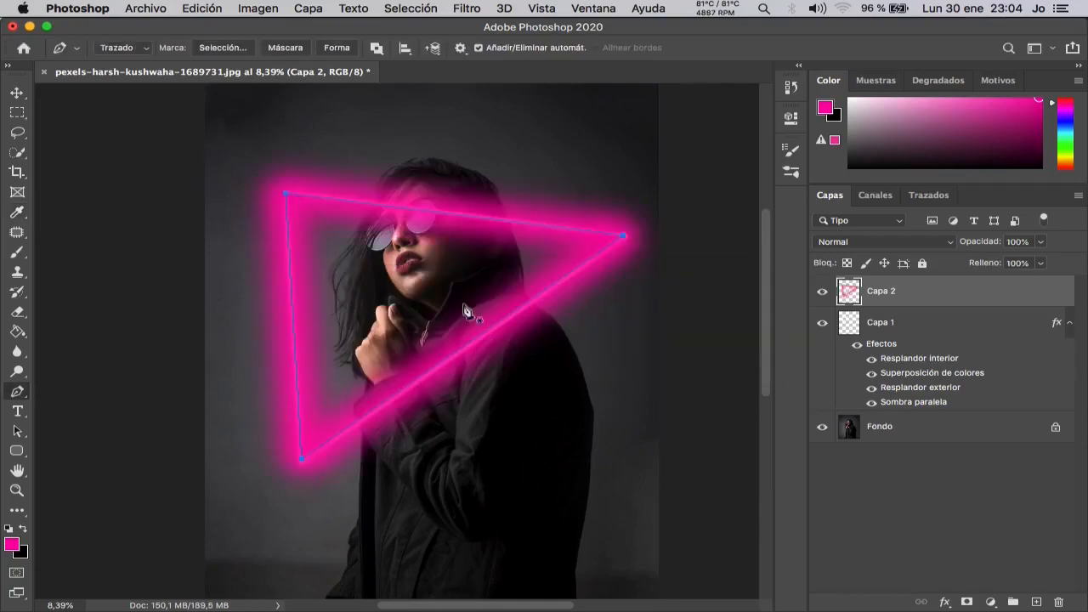
pyautogui.rightClick(411, 267)
pyautogui.click(477, 285)
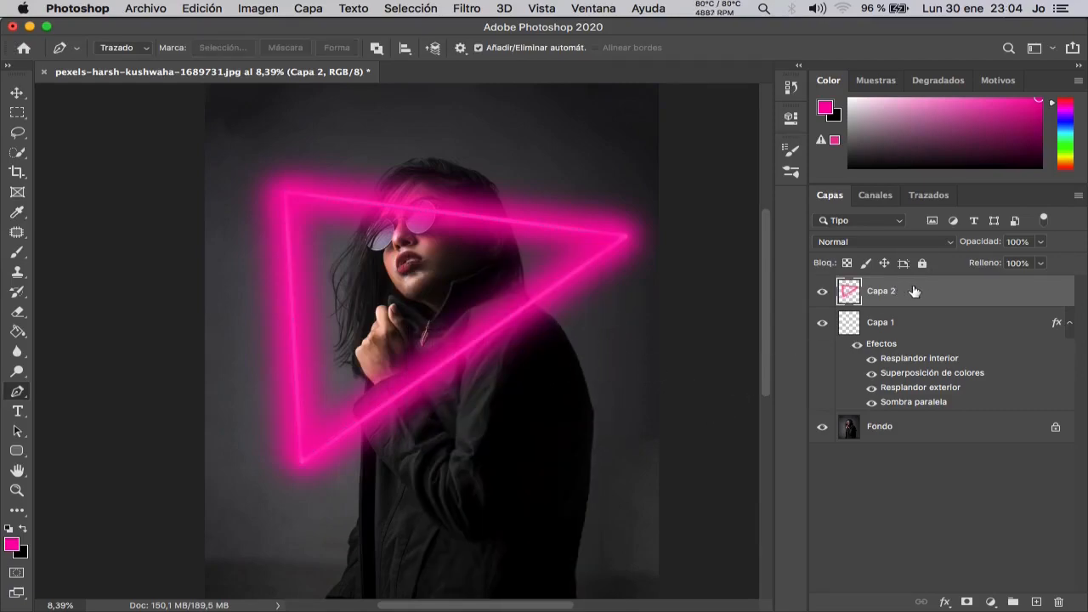
# - Set Capa 2's blend mode to Sobreexpos. lineal (Añadir) and its fill to 20%
pyautogui.click(946, 243)
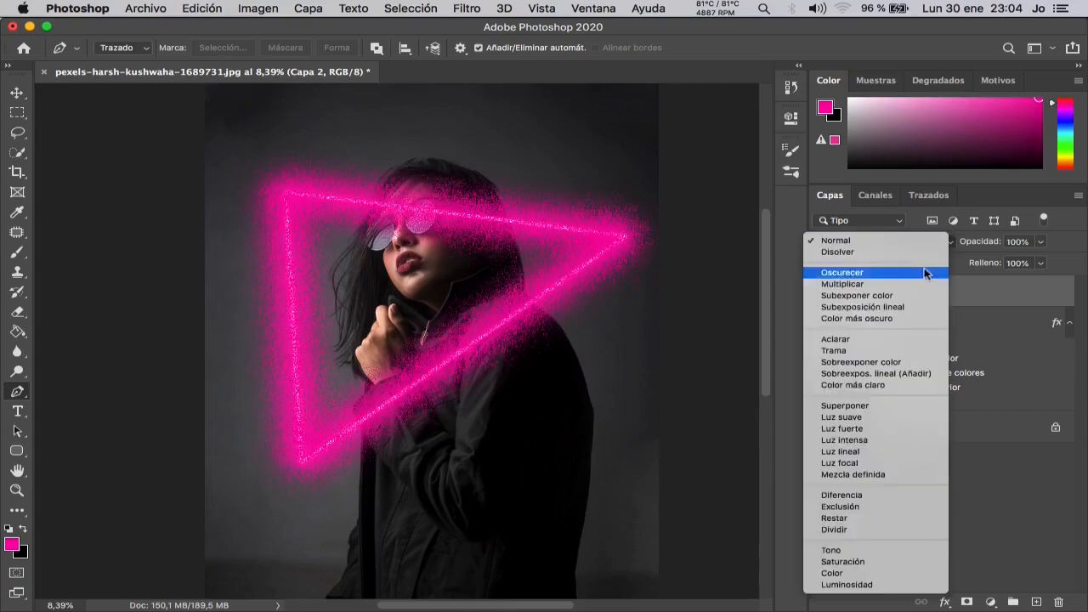
pyautogui.click(899, 374)
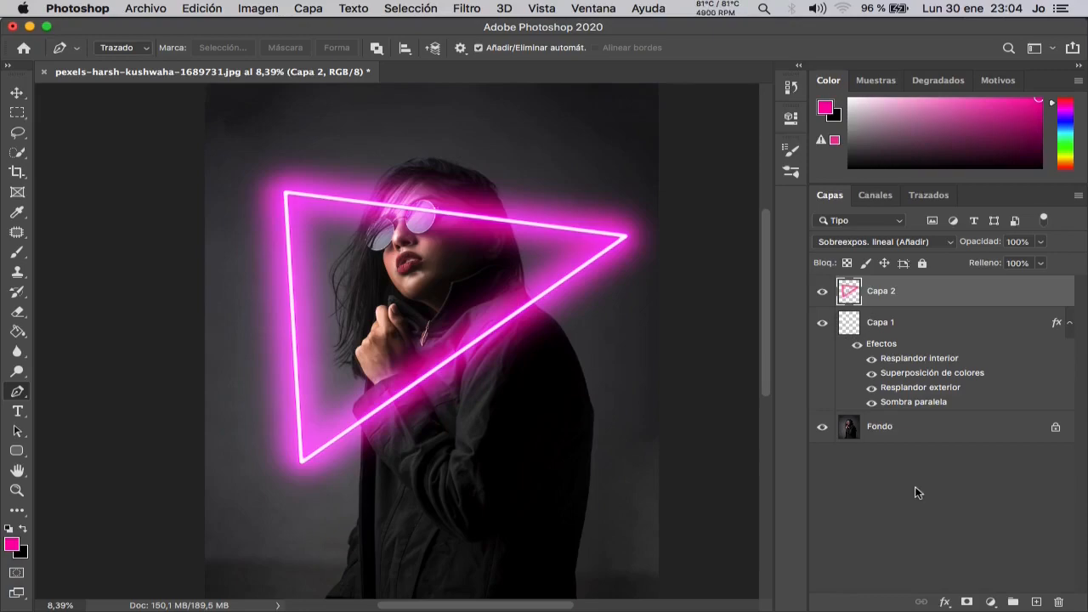
pyautogui.click(1042, 263)
pyautogui.moveTo(1041, 283); pyautogui.dragTo(977, 281)
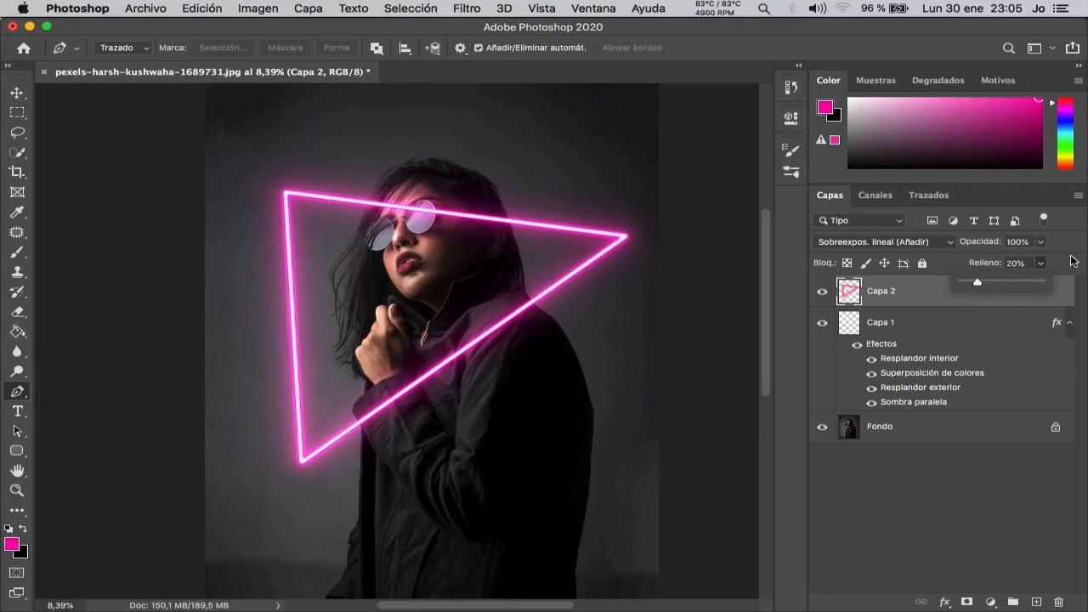
pyautogui.click(1070, 261)
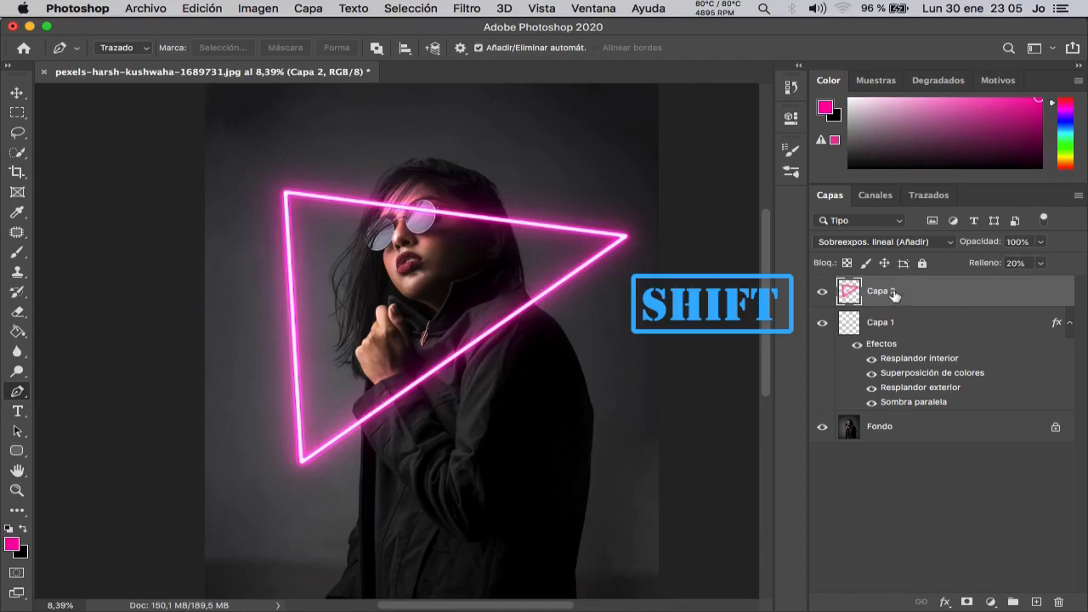
# - Group Capa 1 and Capa 2 and rename the group Neon
pyautogui.keyDown('shift'); pyautogui.click(897, 323); pyautogui.keyUp('shift')
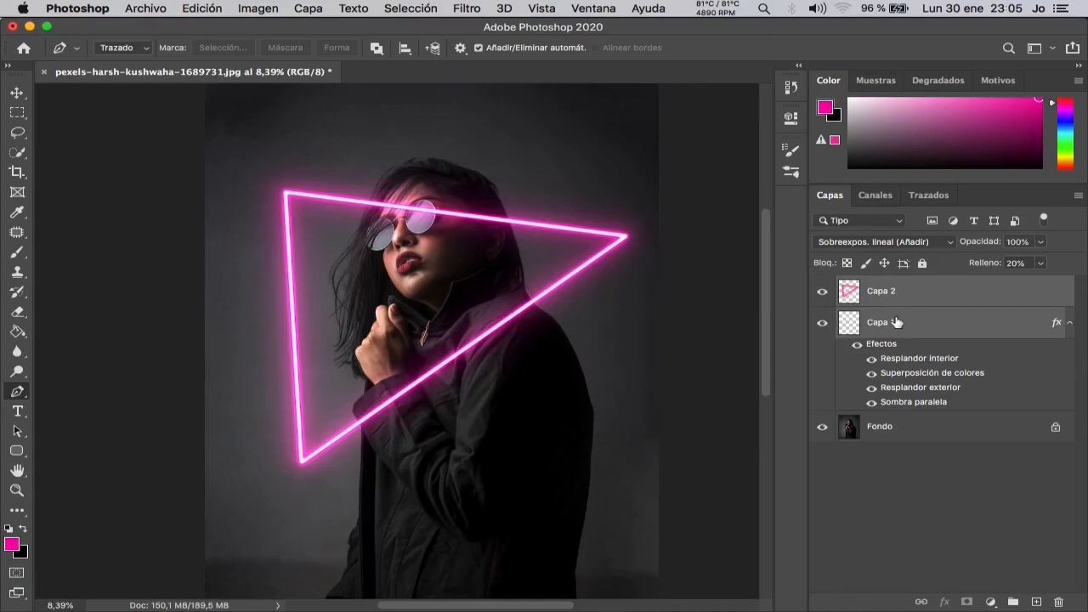
pyautogui.hotkey('ctrl', 'g')
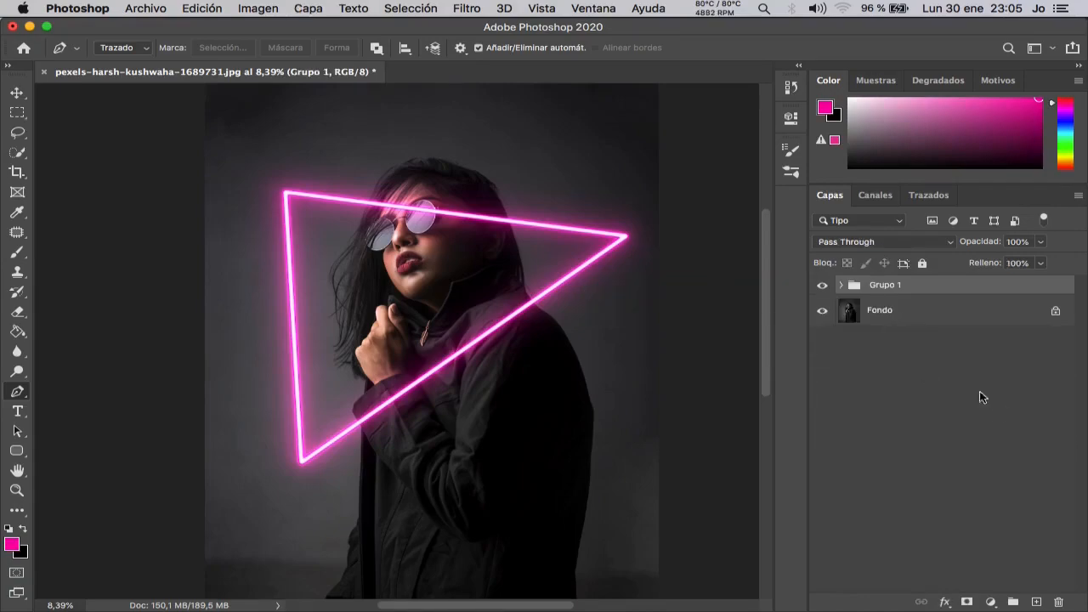
pyautogui.doubleClick(899, 286)
pyautogui.write('neon')
pyautogui.press('Return')
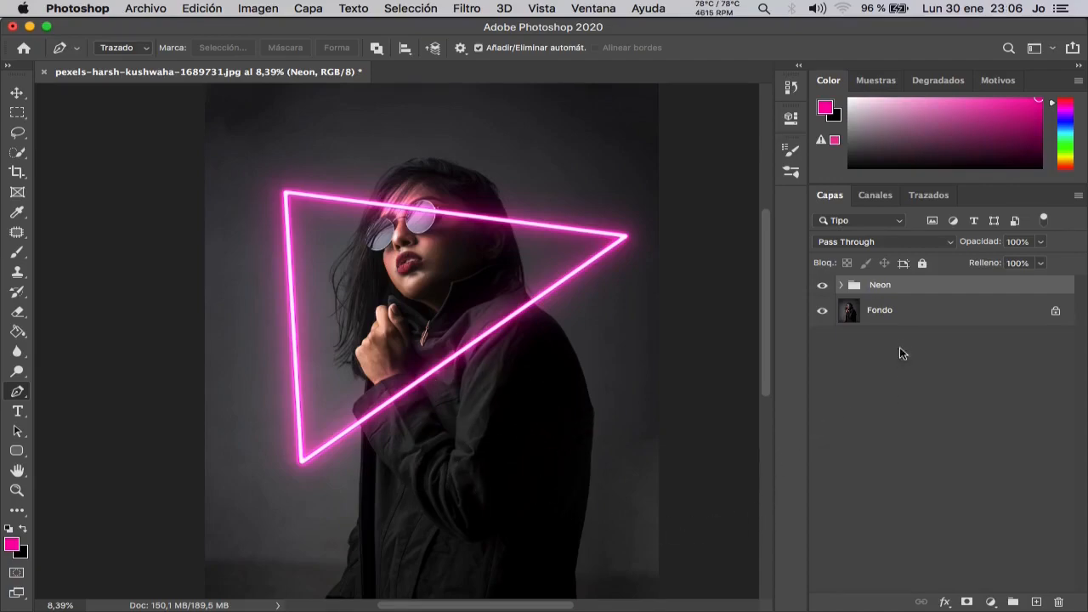
# - Select the woman on the Fondo layer with the automatic subject selection
pyautogui.click(894, 314)
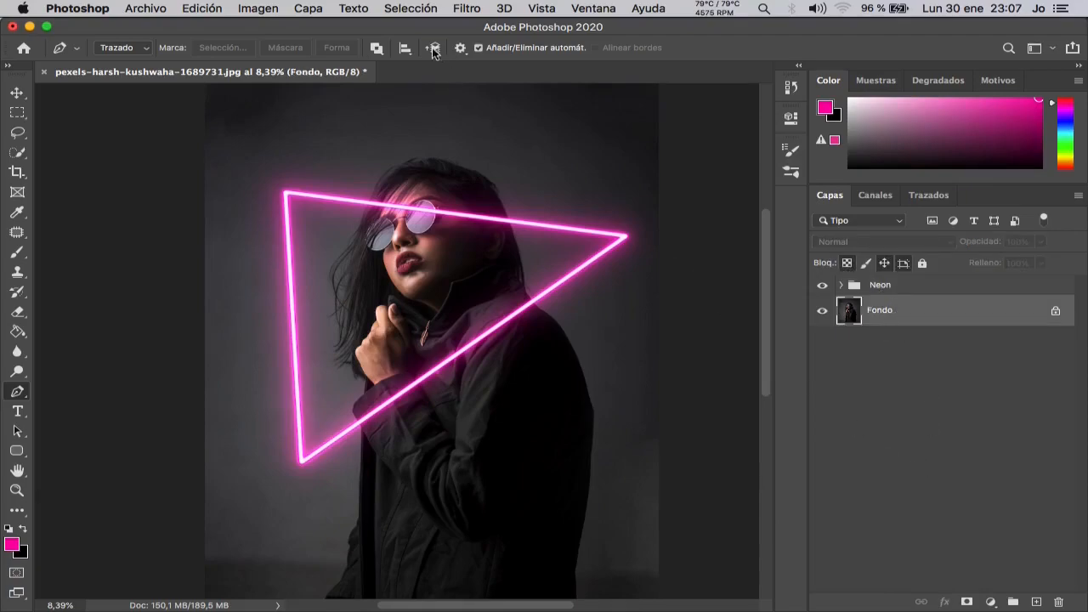
pyautogui.click(411, 8)
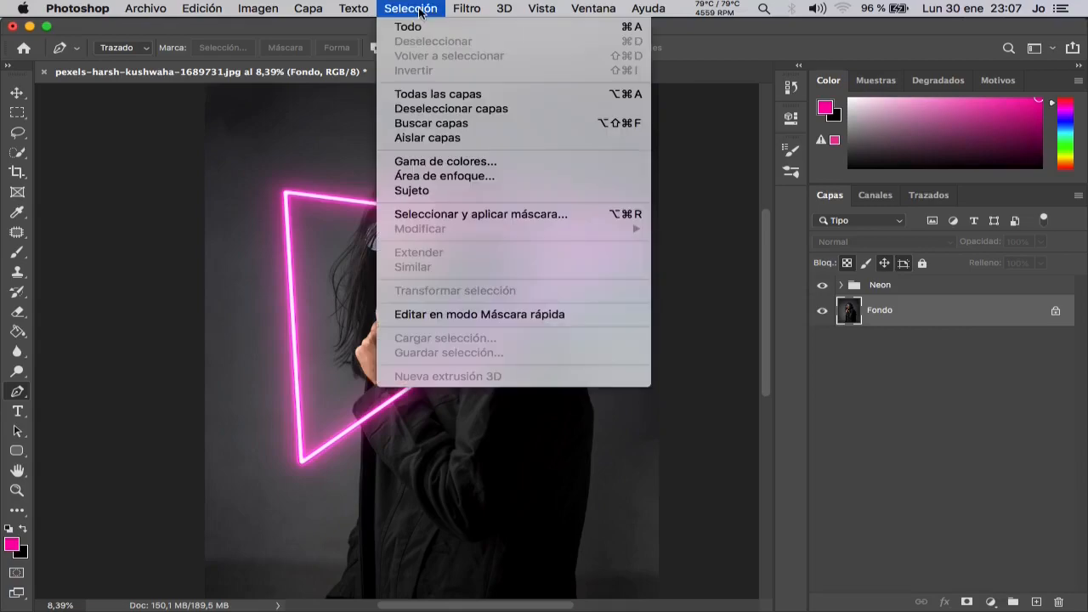
pyautogui.click(430, 191)
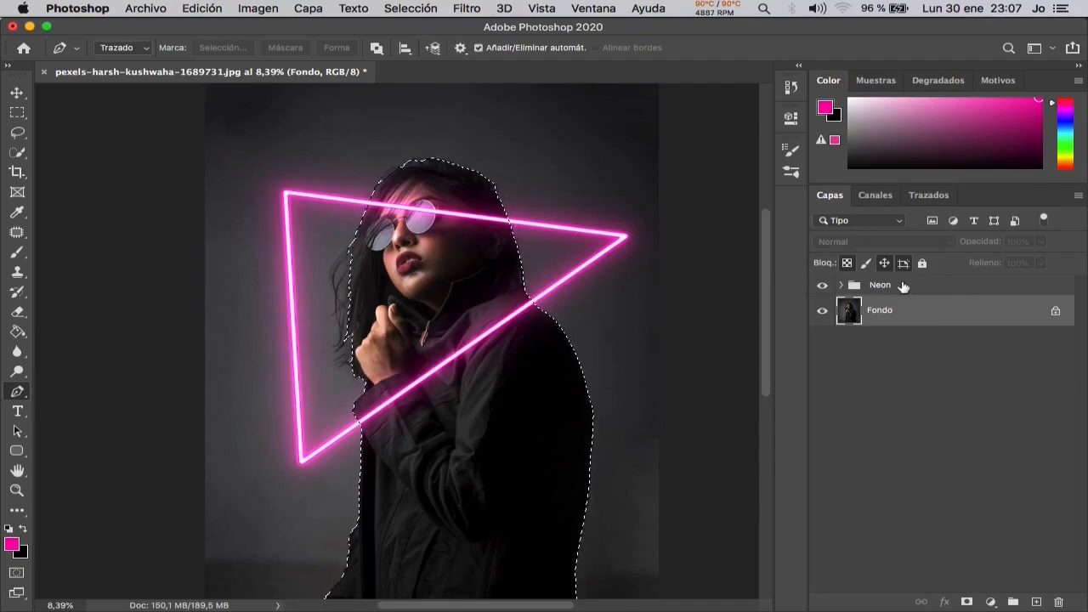
# - Add a layer mask to the Neon group from the selection and invert it, hiding the neon over the woman
pyautogui.click(903, 287)
pyautogui.click(966, 602)
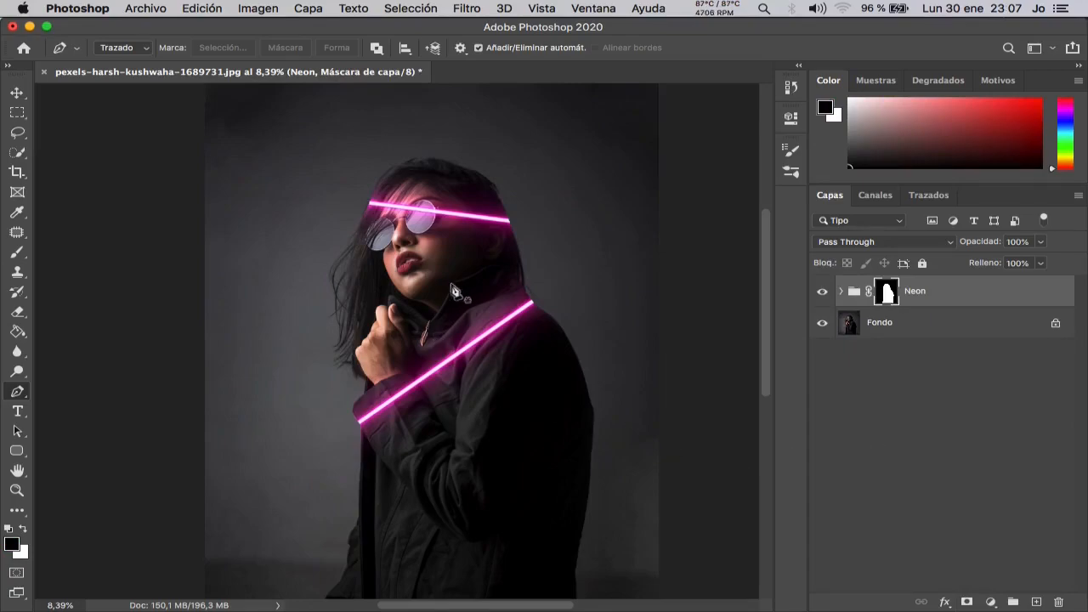
pyautogui.hotkey('ctrl', 'i')
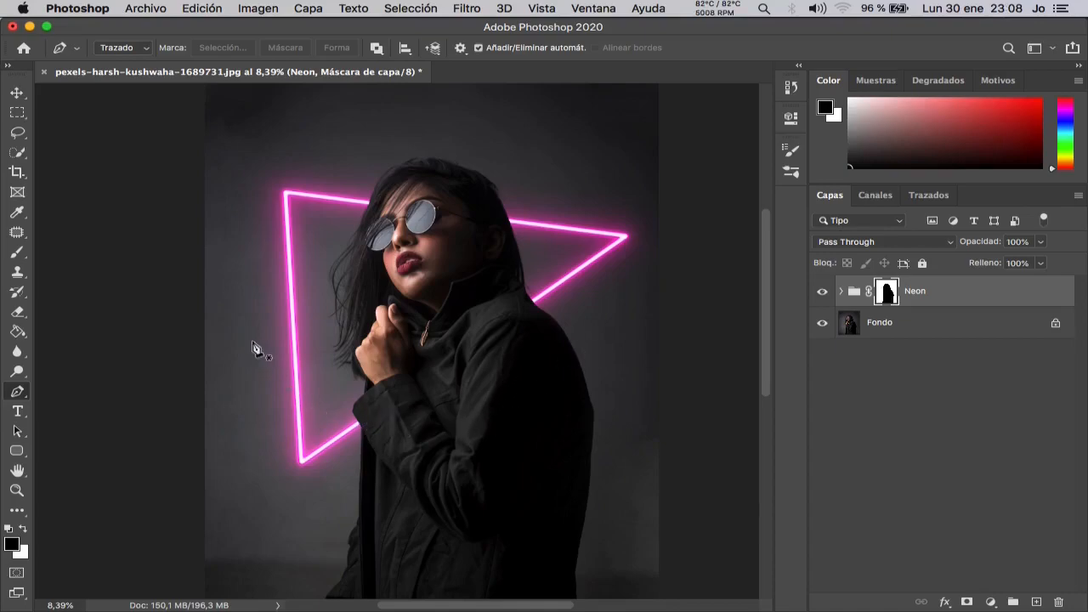
# - Paint white on the Neon group's mask with the Brush to reveal the triangle's lower edge across the woman's jacket
pyautogui.click(18, 251)
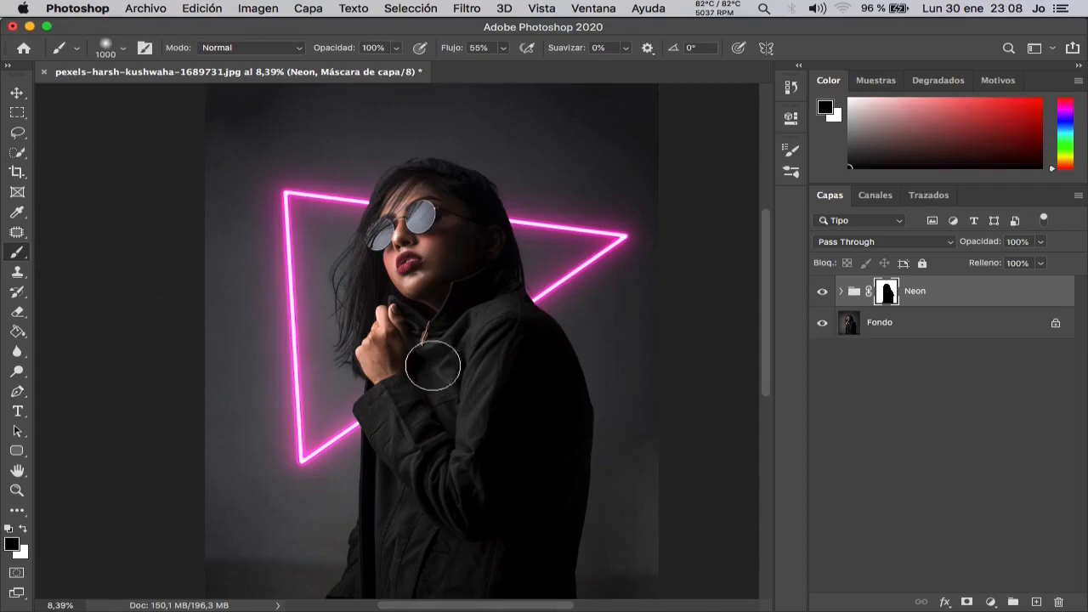
pyautogui.scroll(5, 429, 333)
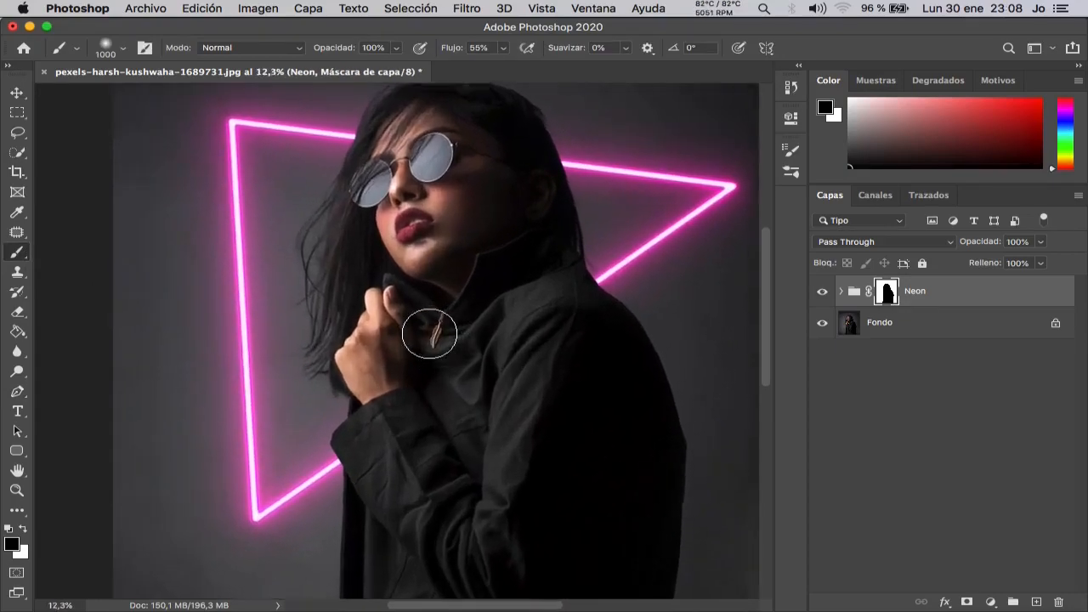
pyautogui.scroll(2, 429, 334)
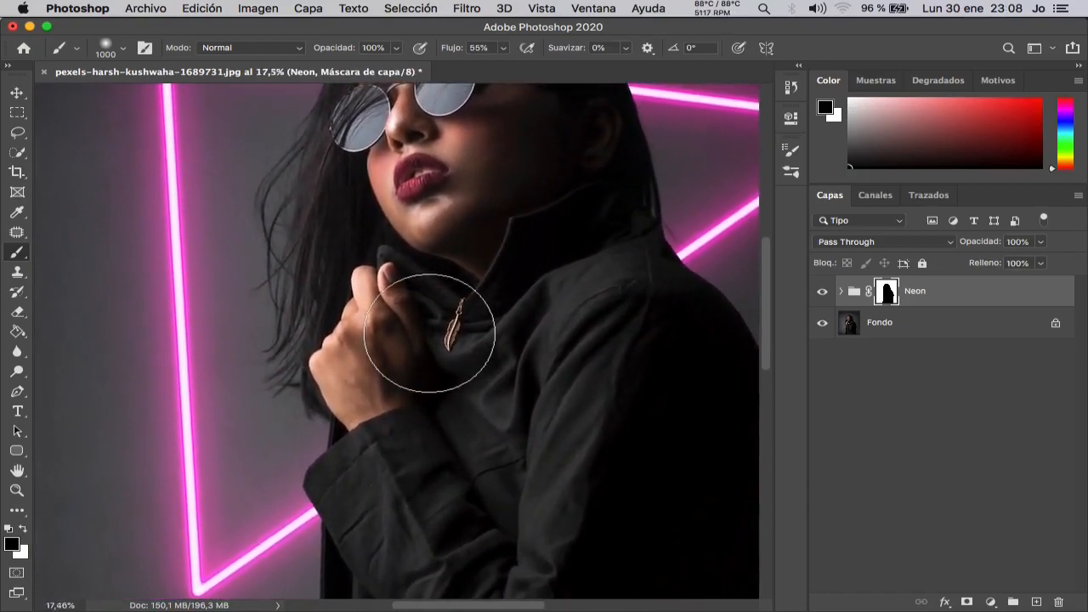
pyautogui.scroll(1, 429, 333)
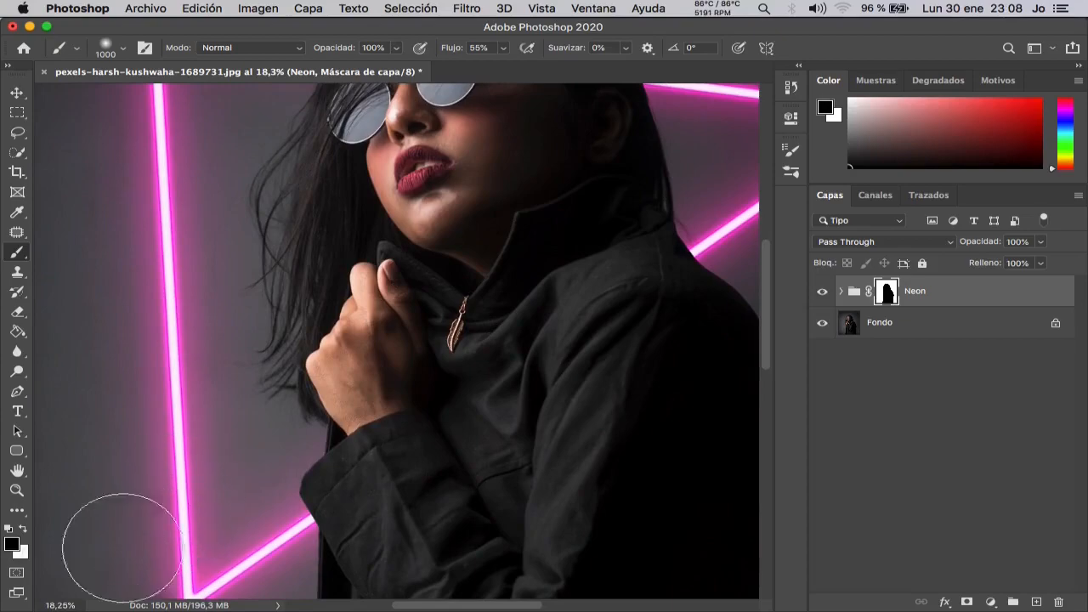
pyautogui.click(23, 528)
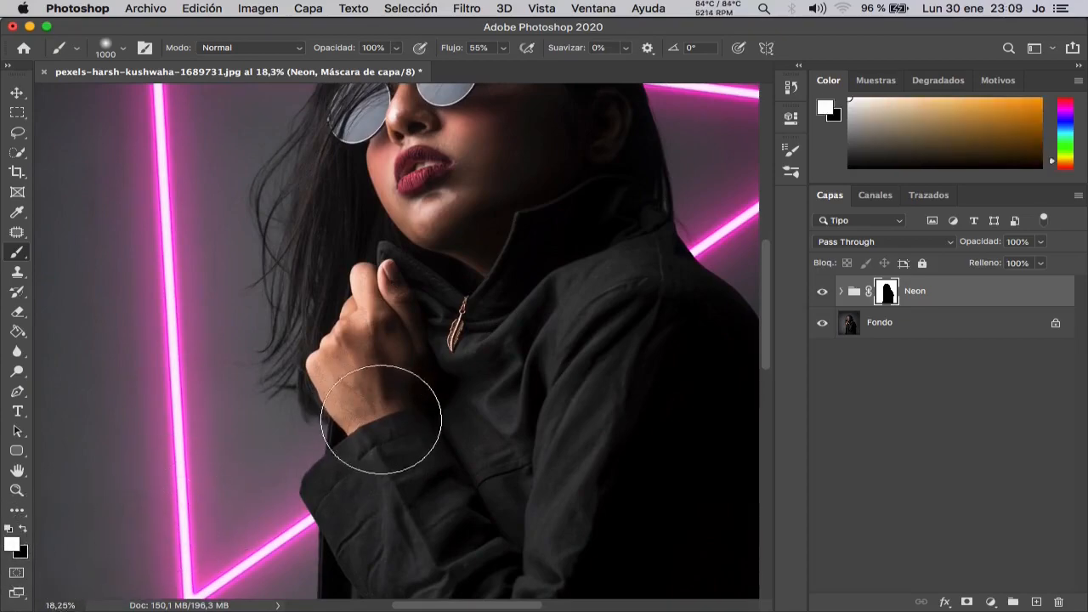
pyautogui.moveTo(668, 271)
pyautogui.mouseDown()
pyautogui.moveTo(555, 366)
pyautogui.moveTo(311, 500)
pyautogui.moveTo(383, 470)
pyautogui.moveTo(549, 334)
pyautogui.moveTo(693, 240)
pyautogui.moveTo(499, 386)
pyautogui.mouseUp()
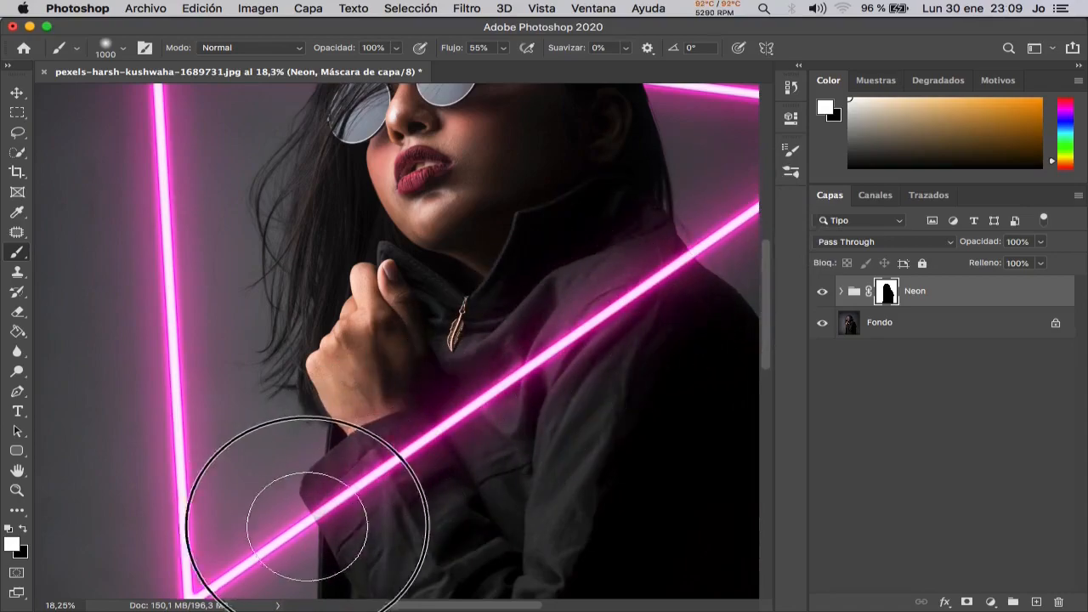
pyautogui.scroll(-1, 405, 404)
pyautogui.scroll(-3, 406, 404)
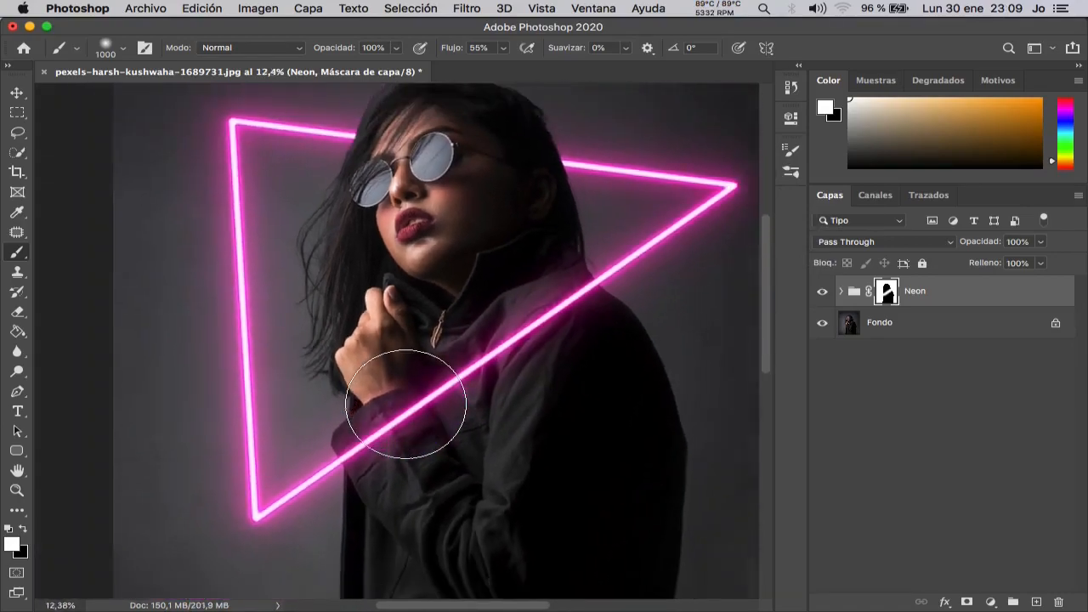
pyautogui.scroll(-1, 405, 404)
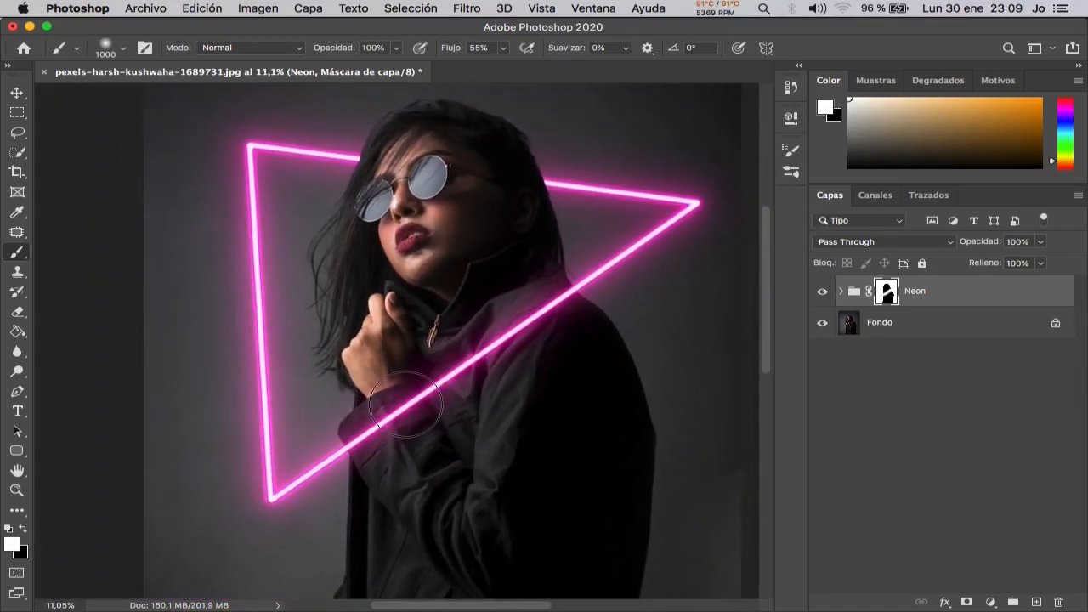
pyautogui.scroll(1, 406, 404)
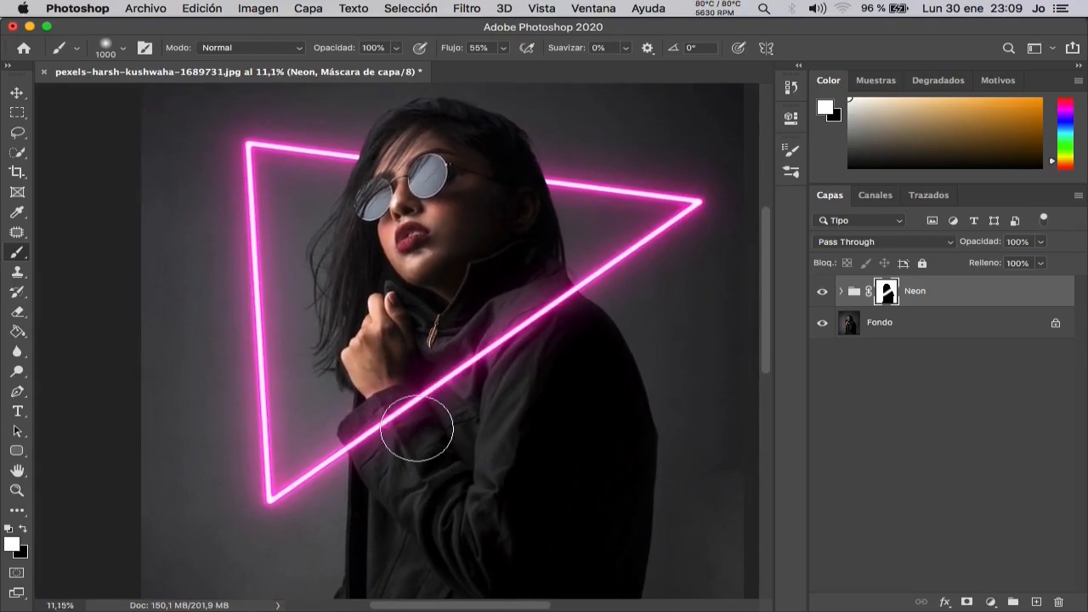
# - Add a Tono/saturación adjustment layer above Neon with Colorear enabled, saturation 100 and hue 315
pyautogui.click(991, 602)
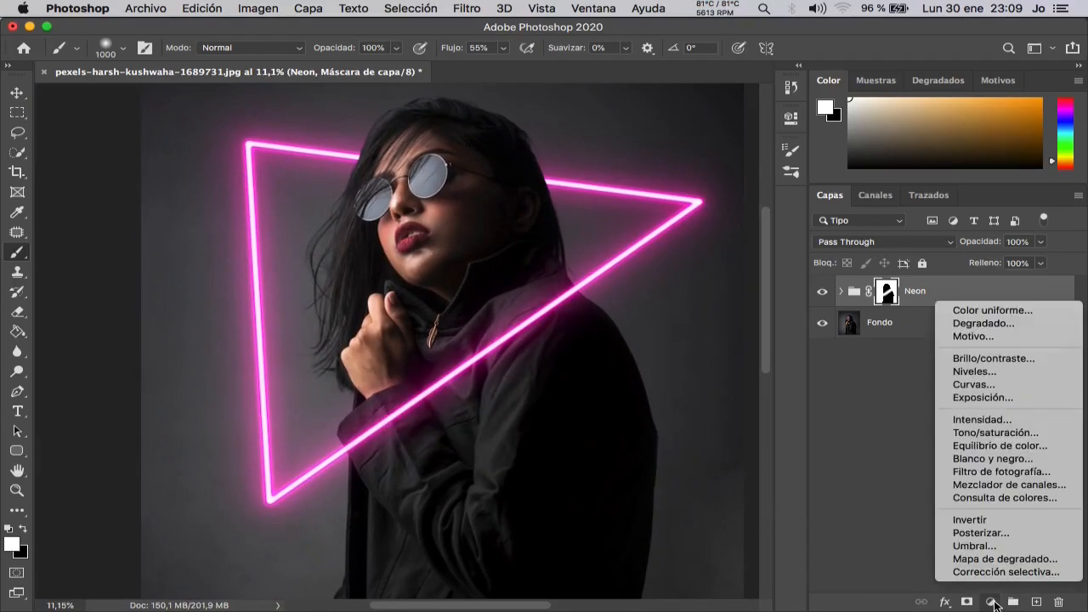
pyautogui.click(981, 434)
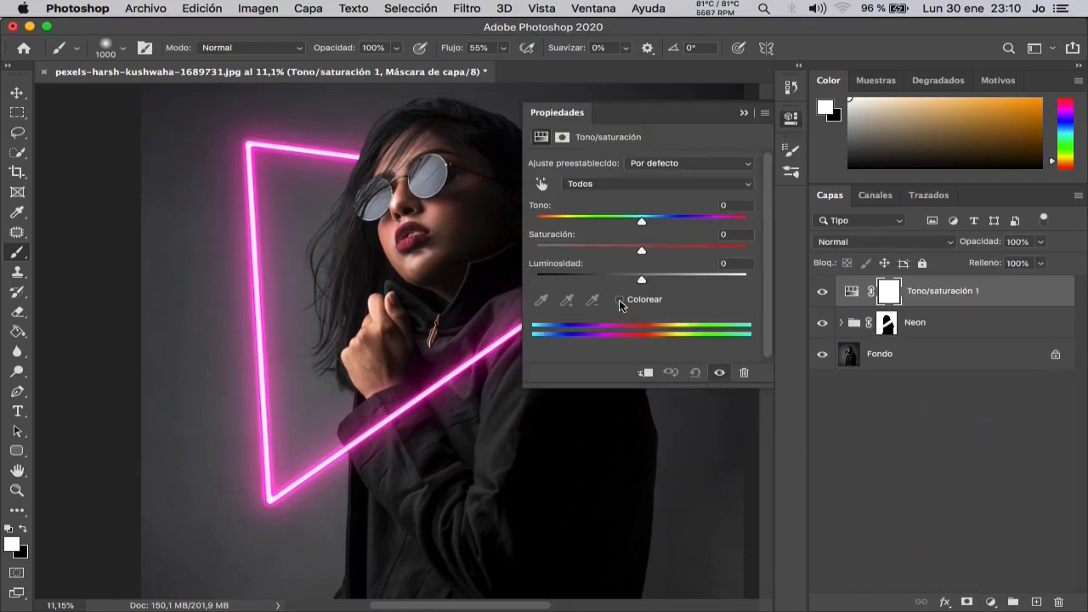
pyautogui.click(618, 299)
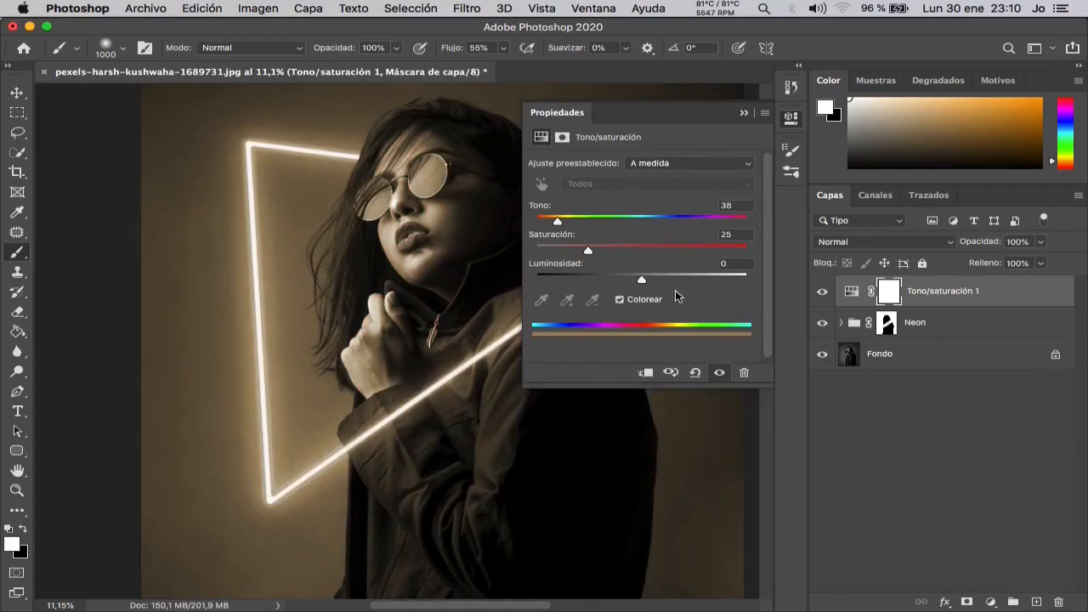
pyautogui.moveTo(590, 254); pyautogui.dragTo(751, 248)
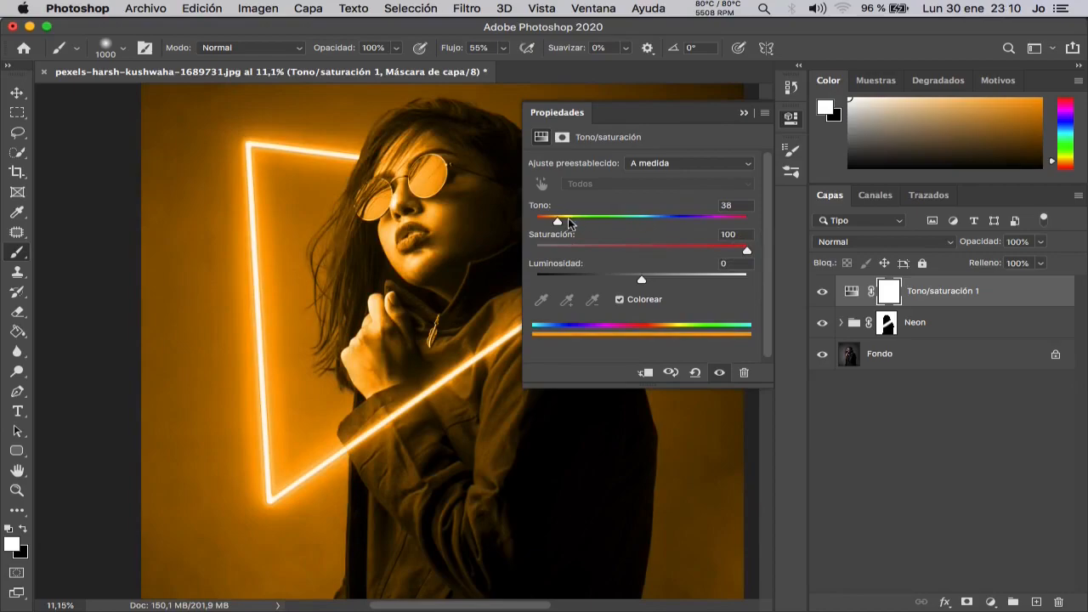
pyautogui.moveTo(557, 221); pyautogui.dragTo(721, 223)
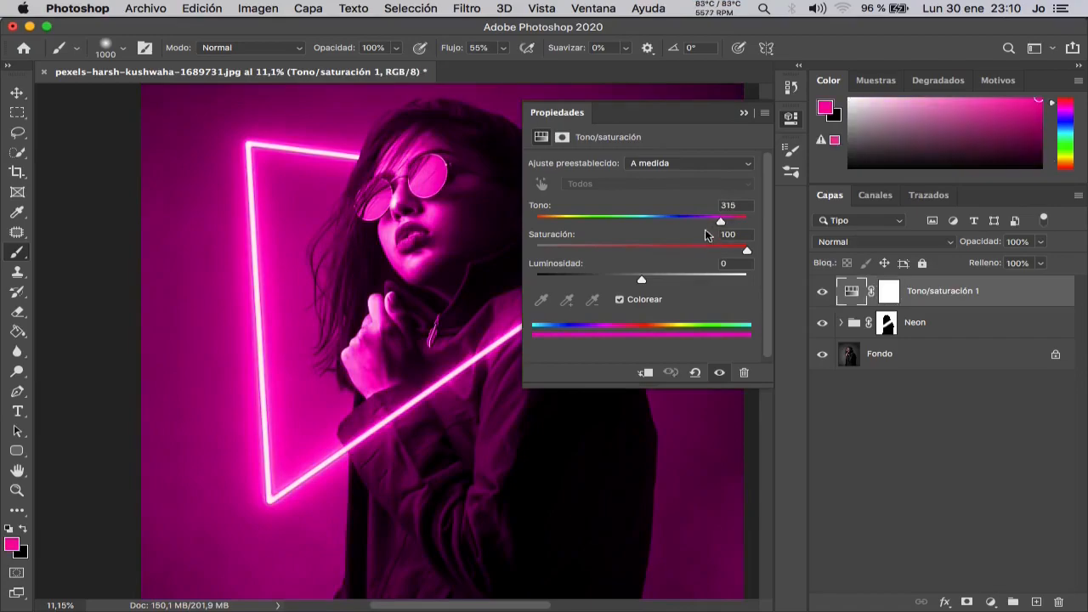
# - In the adjustment layer's blending options, split the Esta capa black slider to 0 / 120 and close its properties
pyautogui.doubleClick(1008, 291)
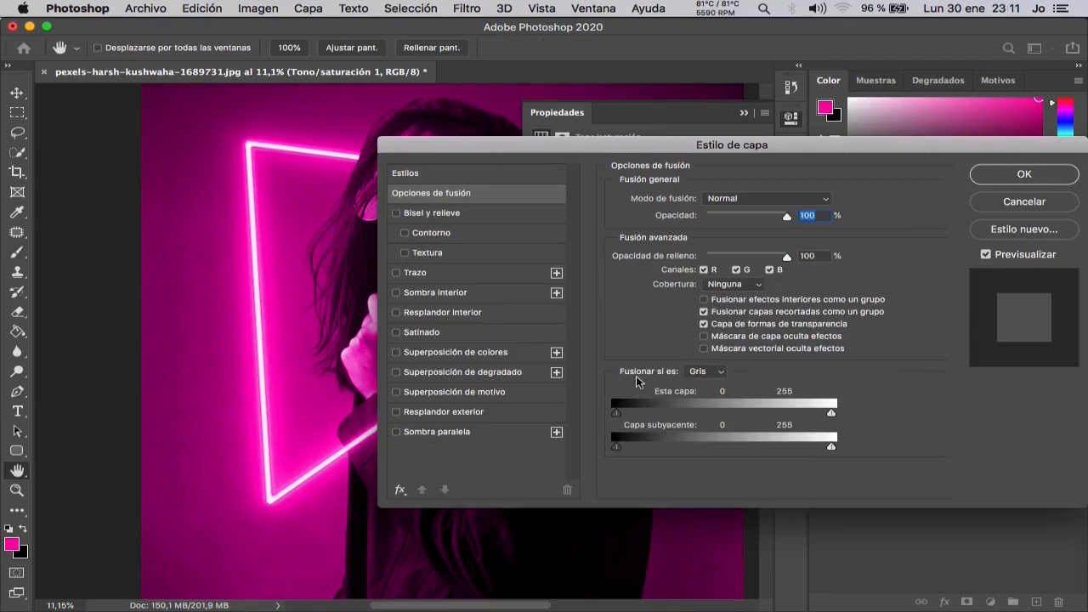
pyautogui.press('alt')
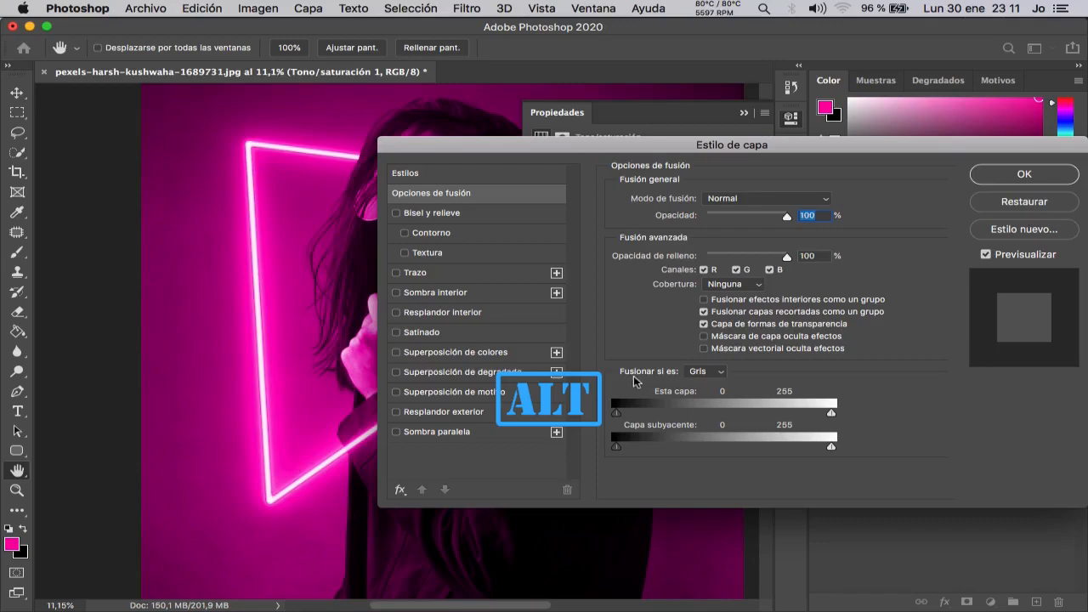
pyautogui.moveTo(620, 416); pyautogui.dragTo(718, 414)
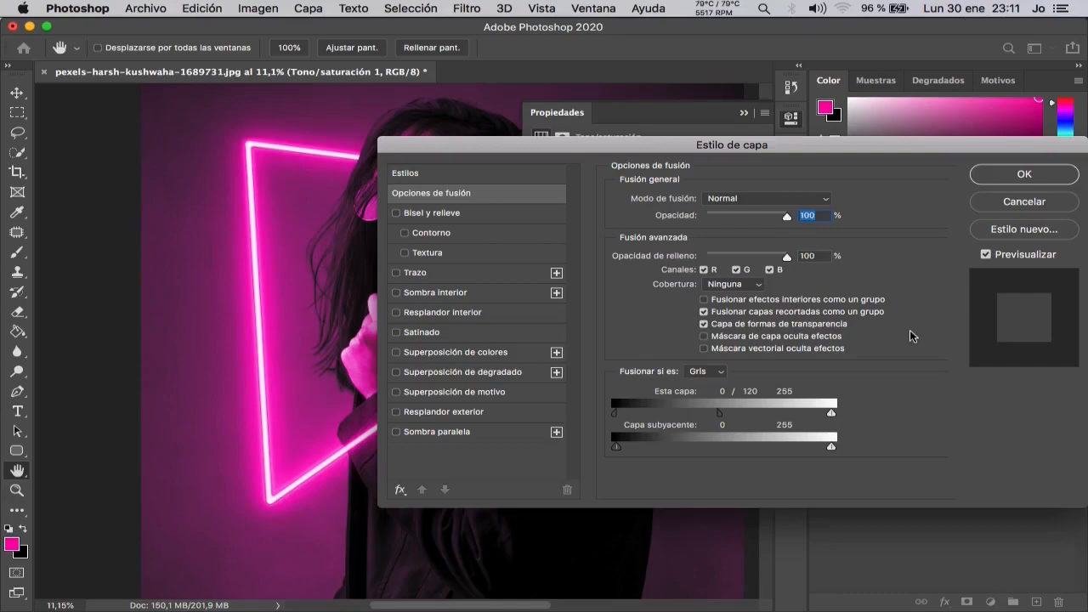
pyautogui.click(1024, 174)
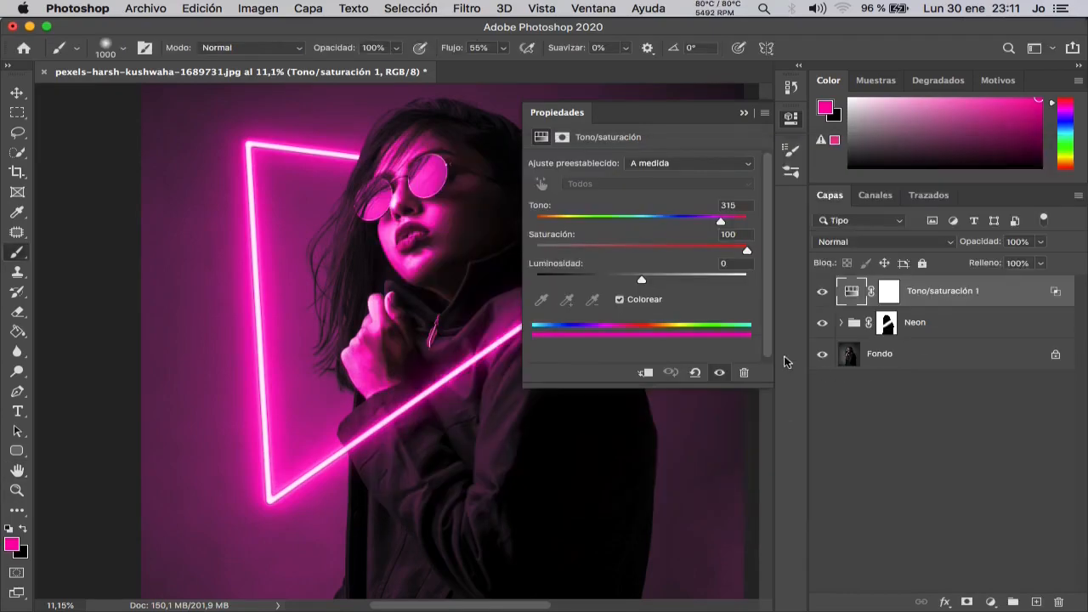
pyautogui.click(791, 118)
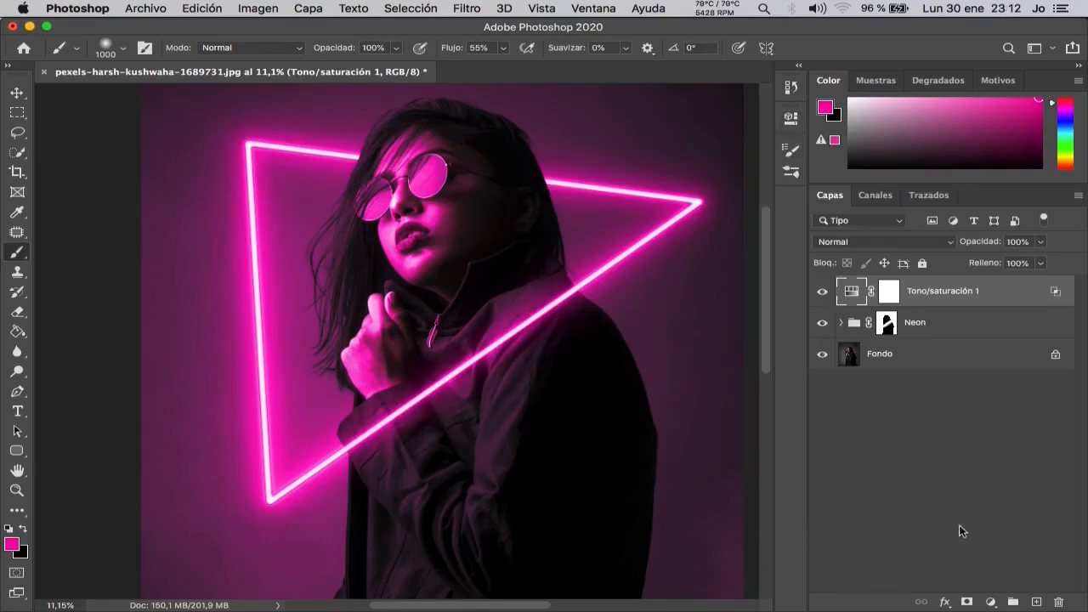
# - On a new layer, dab soft pink glows with an 800 px brush where the neon's upper edge meets both sides of the hair
pyautogui.click(1036, 602)
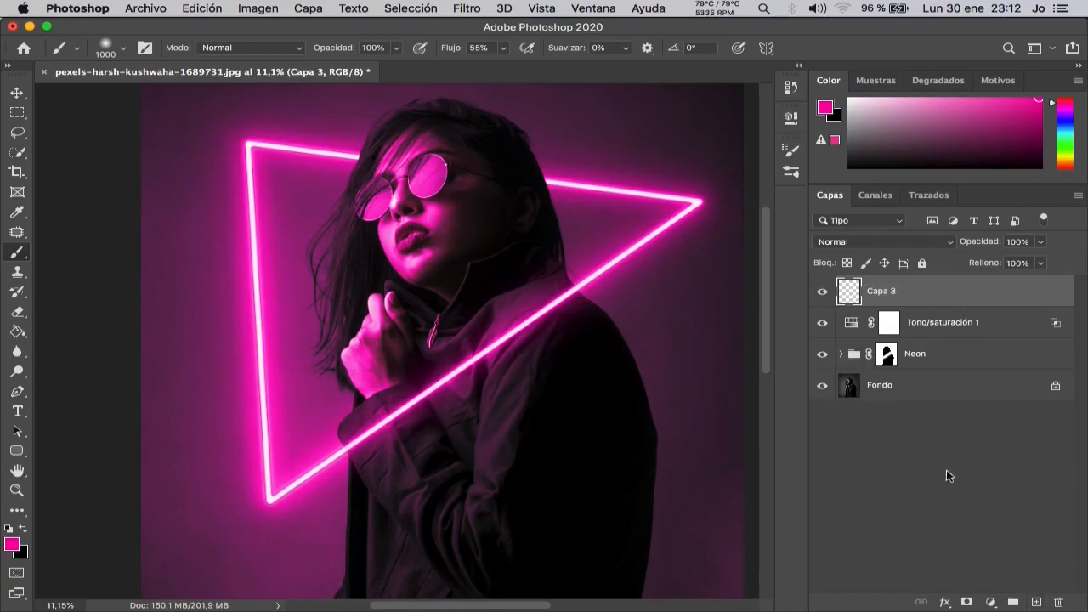
pyautogui.click(123, 47)
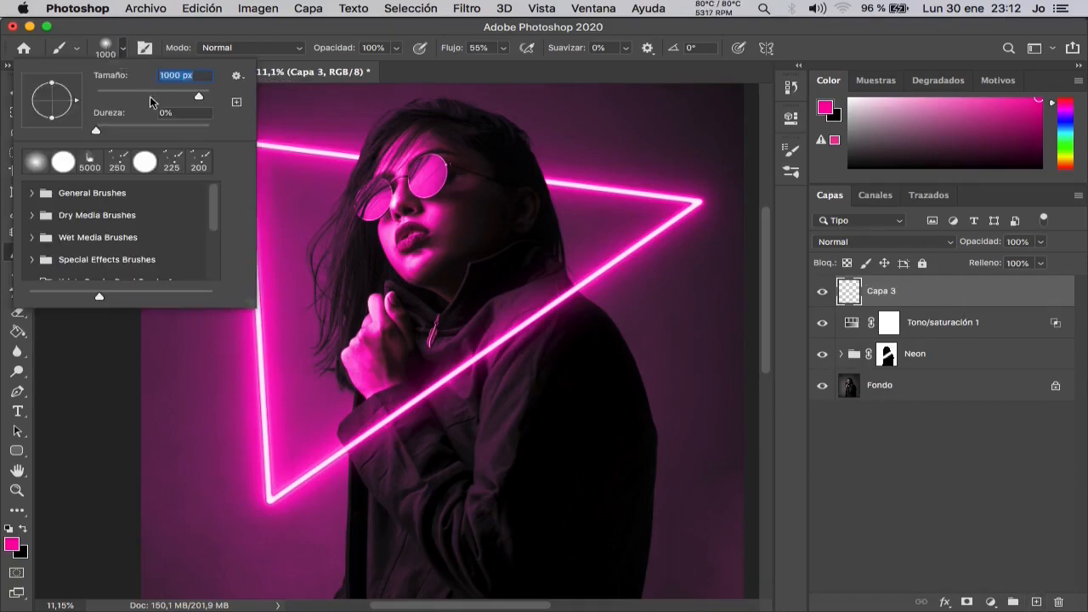
pyautogui.click(178, 77)
pyautogui.moveTo(179, 75); pyautogui.dragTo(158, 78)
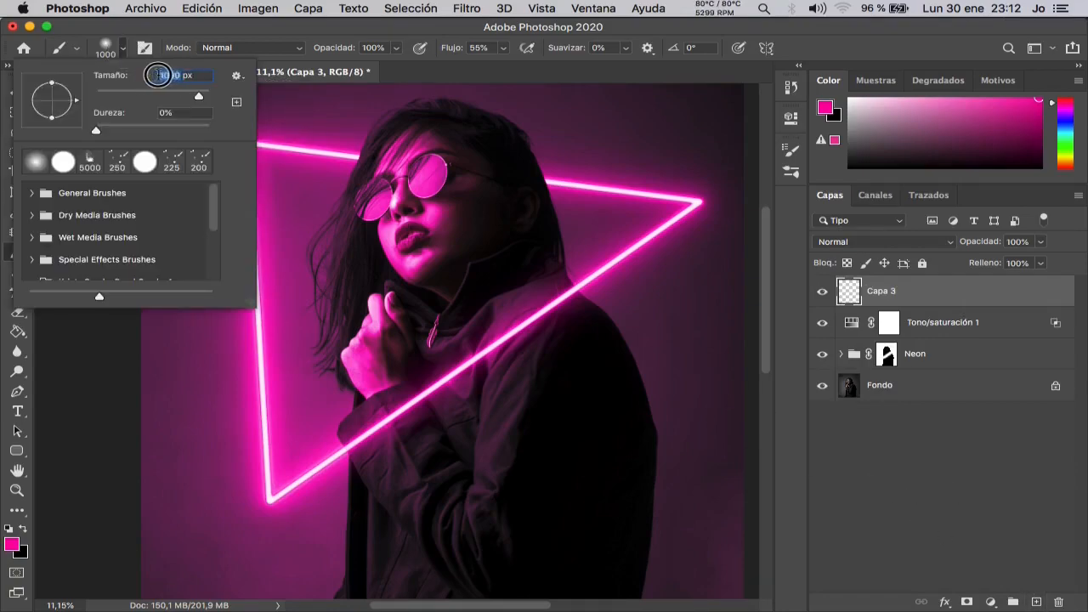
pyautogui.write('8')
pyautogui.press('Return')
pyautogui.write('800')
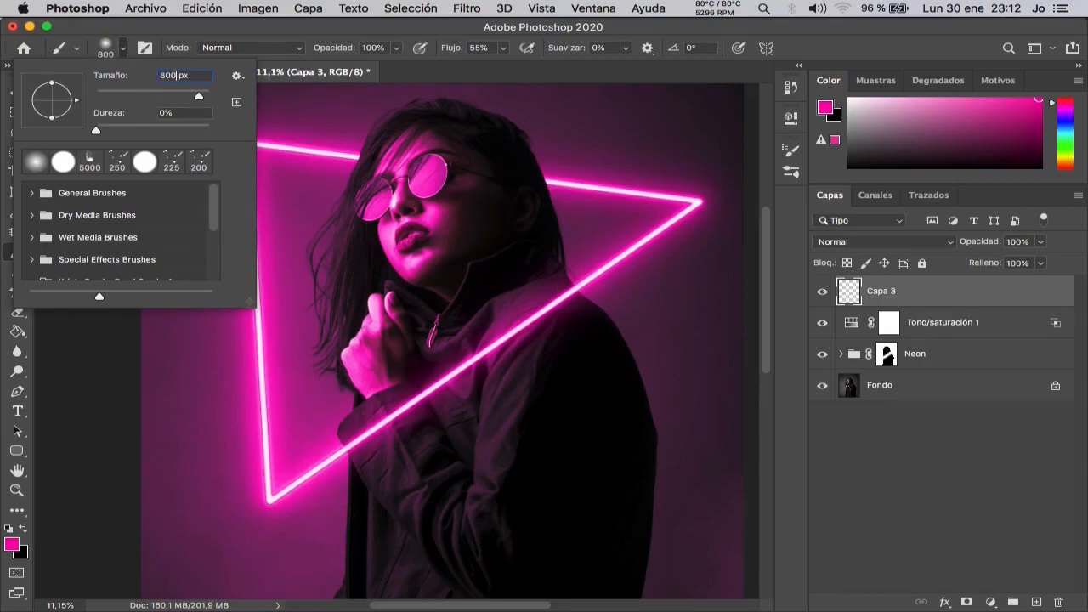
pyautogui.press('Return')
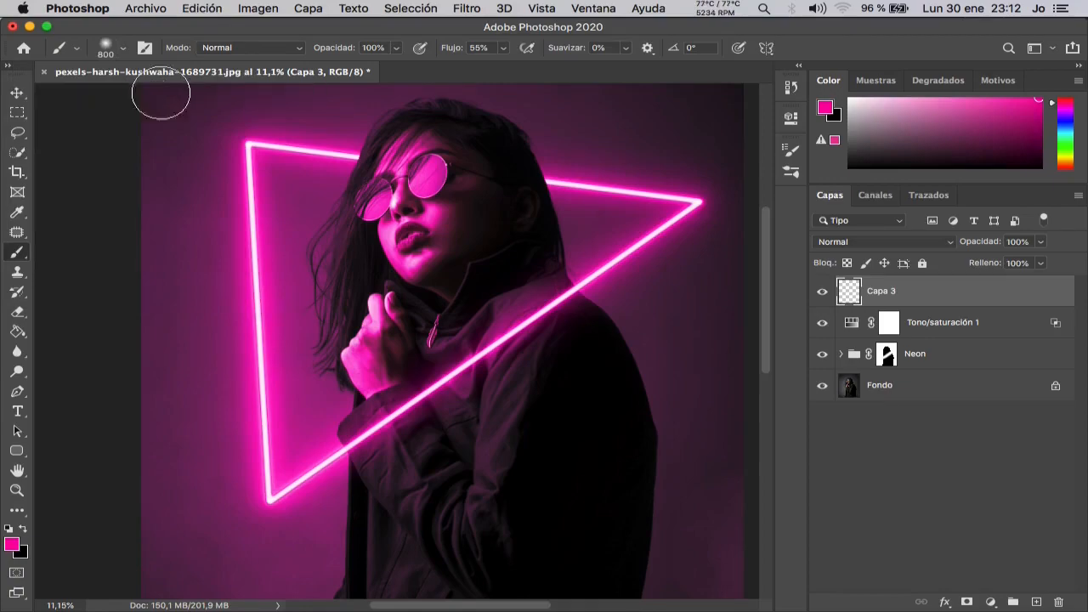
pyautogui.click(537, 179)
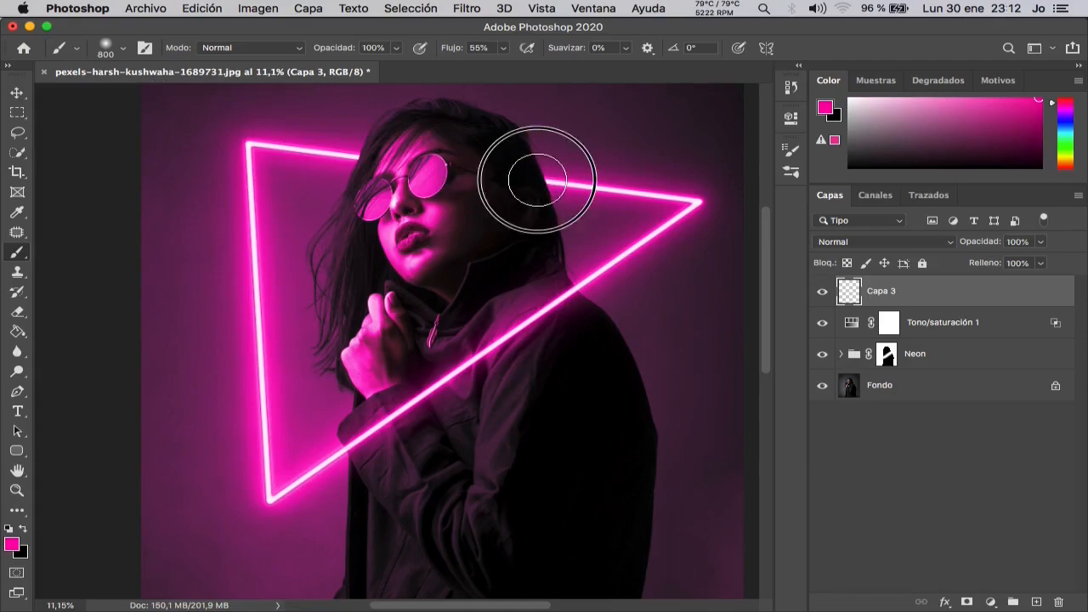
pyautogui.click(362, 158)
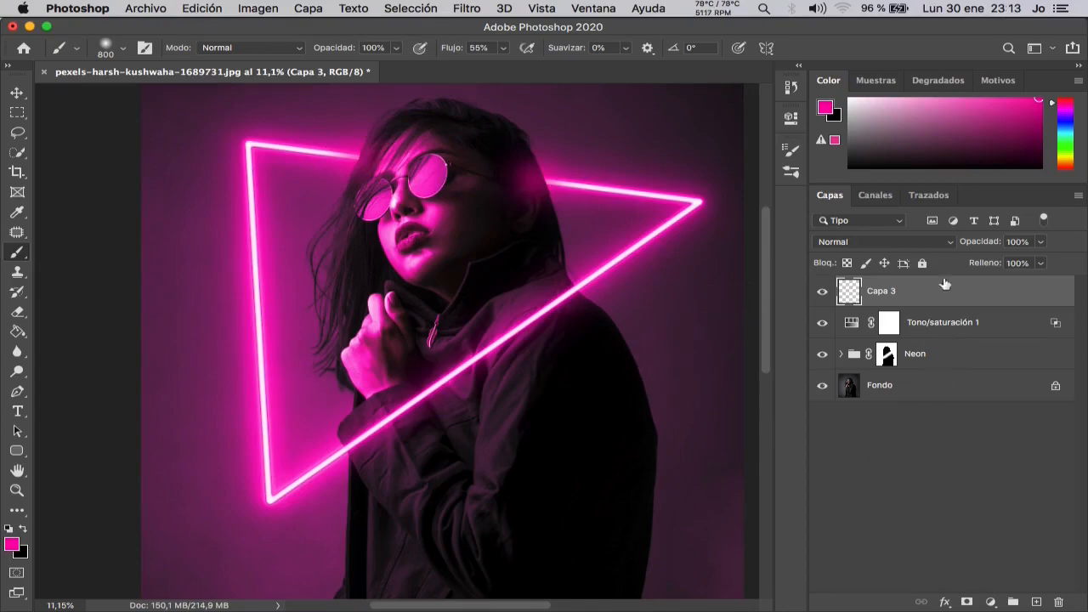
# - Set Capa 3's blend mode to Sobreexpos. lineal (Añadir) and its fill to 25%
pyautogui.click(951, 243)
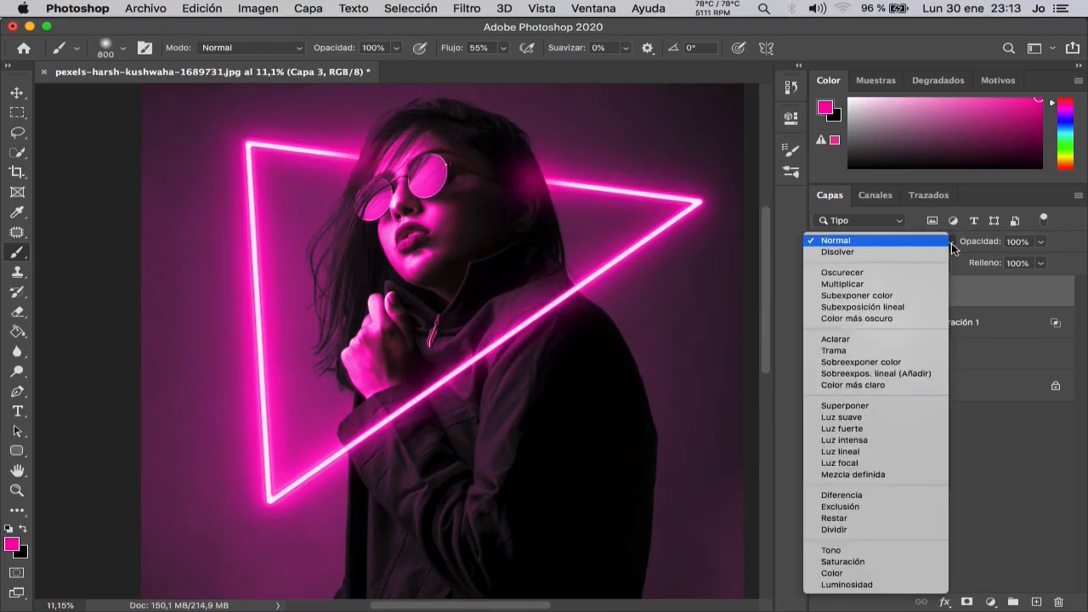
pyautogui.click(928, 379)
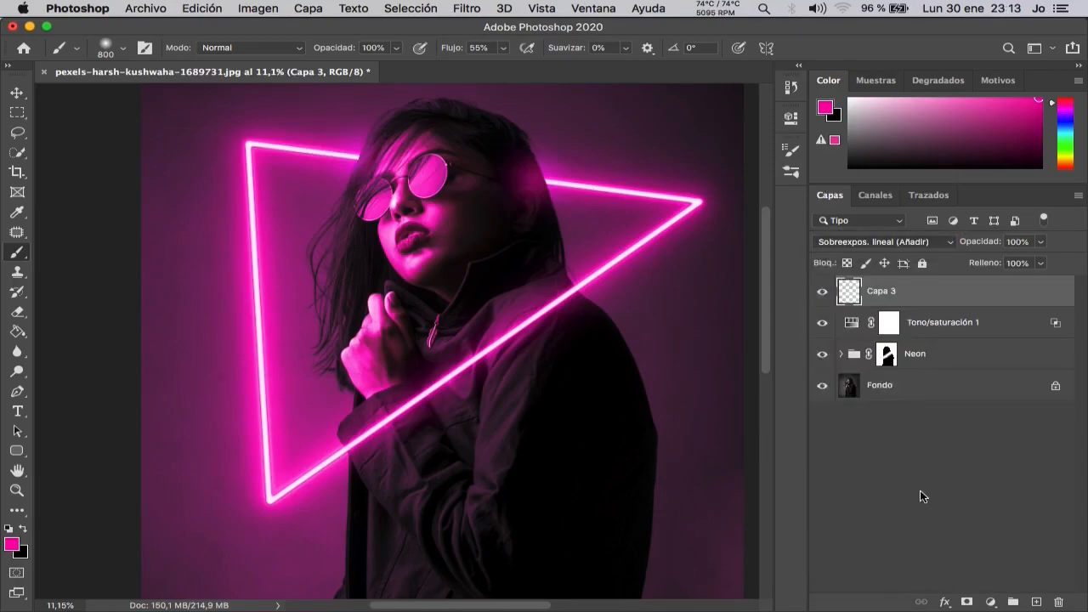
pyautogui.click(1041, 264)
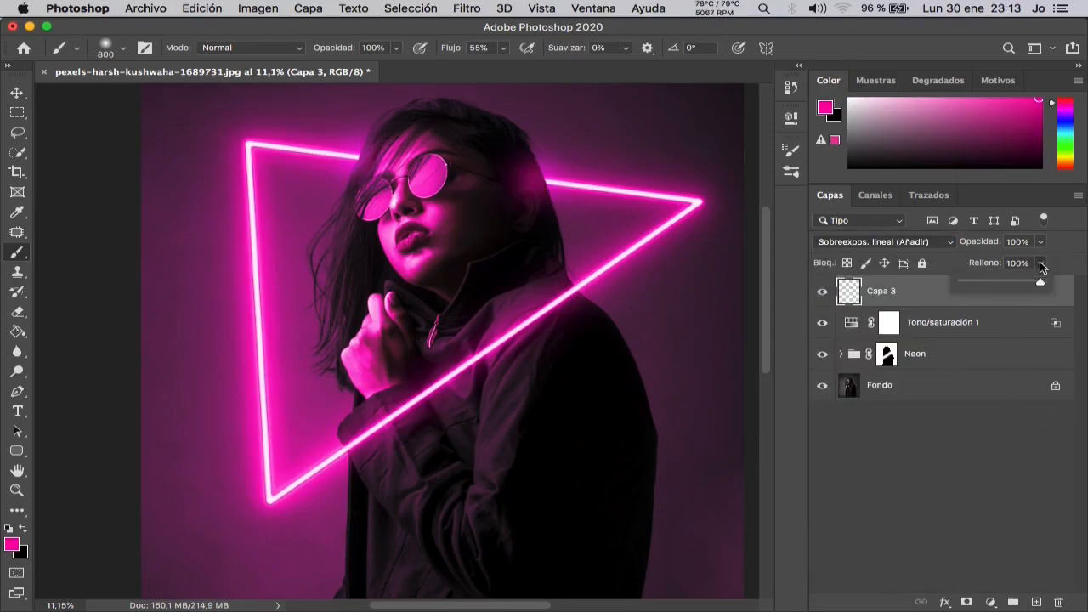
pyautogui.moveTo(1042, 287); pyautogui.dragTo(983, 286)
pyautogui.click(1060, 266)
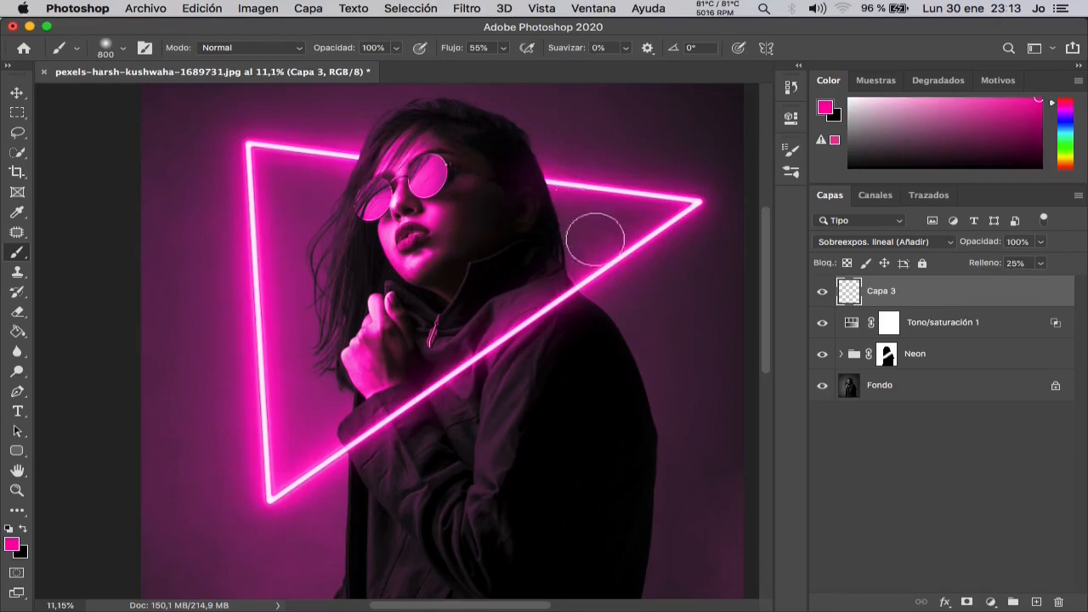
# - Switch to Finder and load Krists Smoke BrushSmoke 1.abr from the Krists Smoke Brushes folder into Photoshop
pyautogui.press('super+Tab')
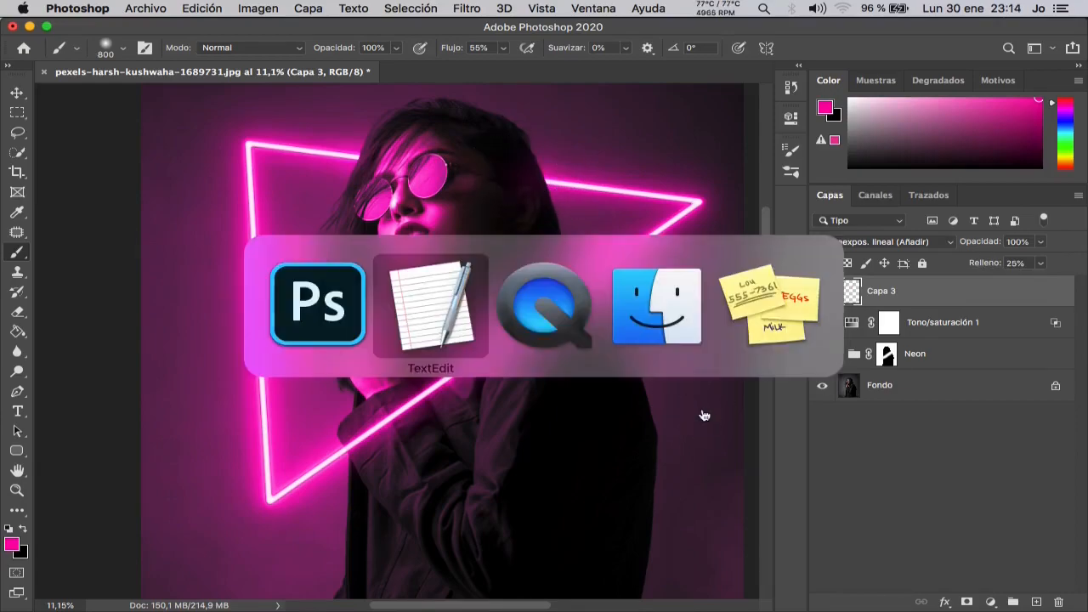
pyautogui.press('super+Tab')
pyautogui.press('super+Tab')
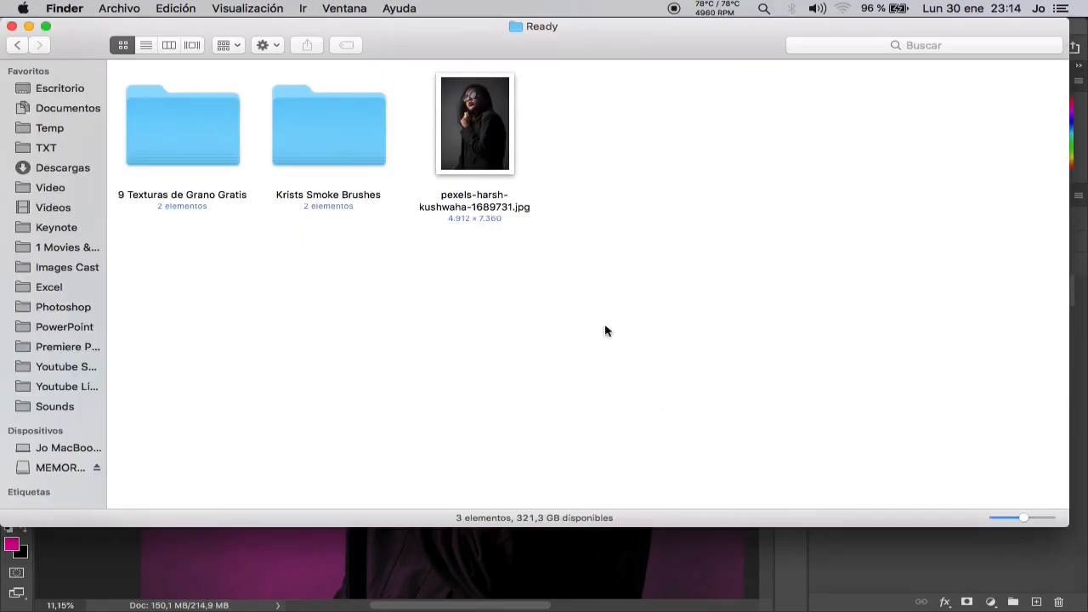
pyautogui.doubleClick(334, 133)
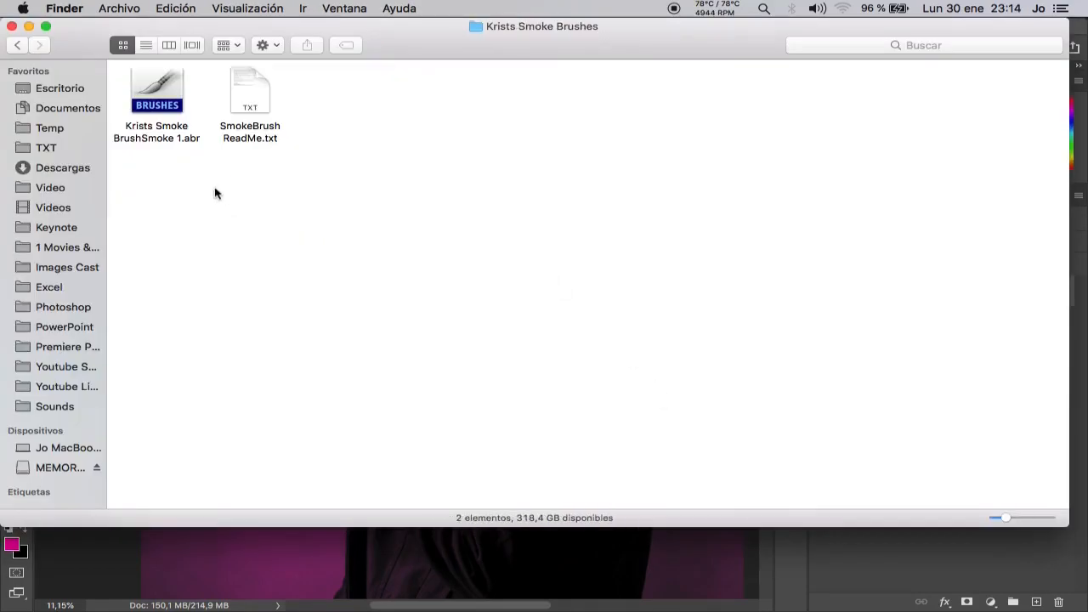
pyautogui.click(164, 129)
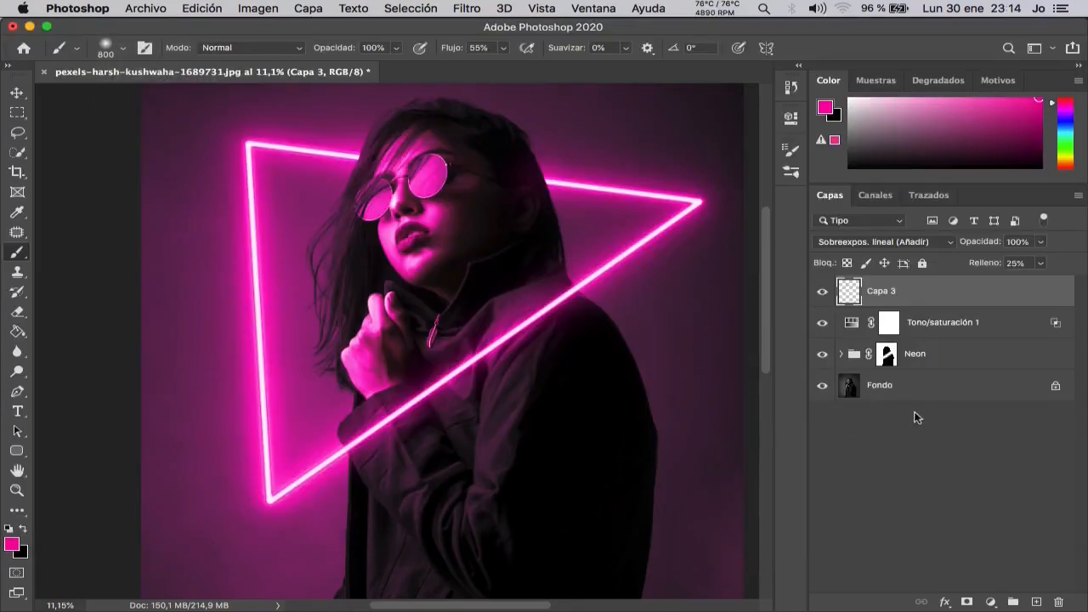
# - Add a new layer directly above Fondo and set the foreground colour to white
pyautogui.click(894, 387)
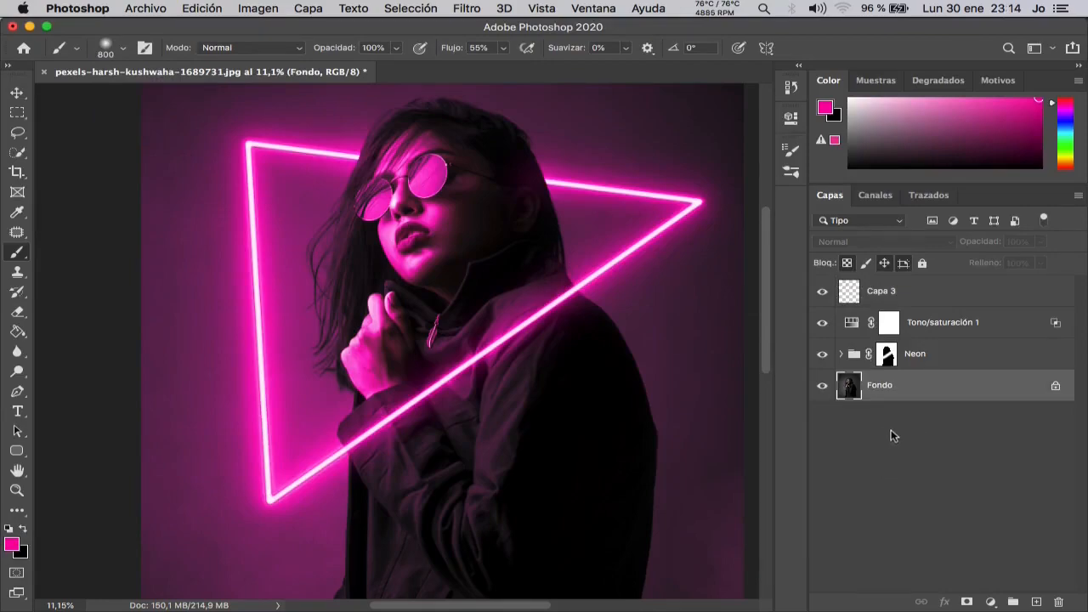
pyautogui.click(1036, 602)
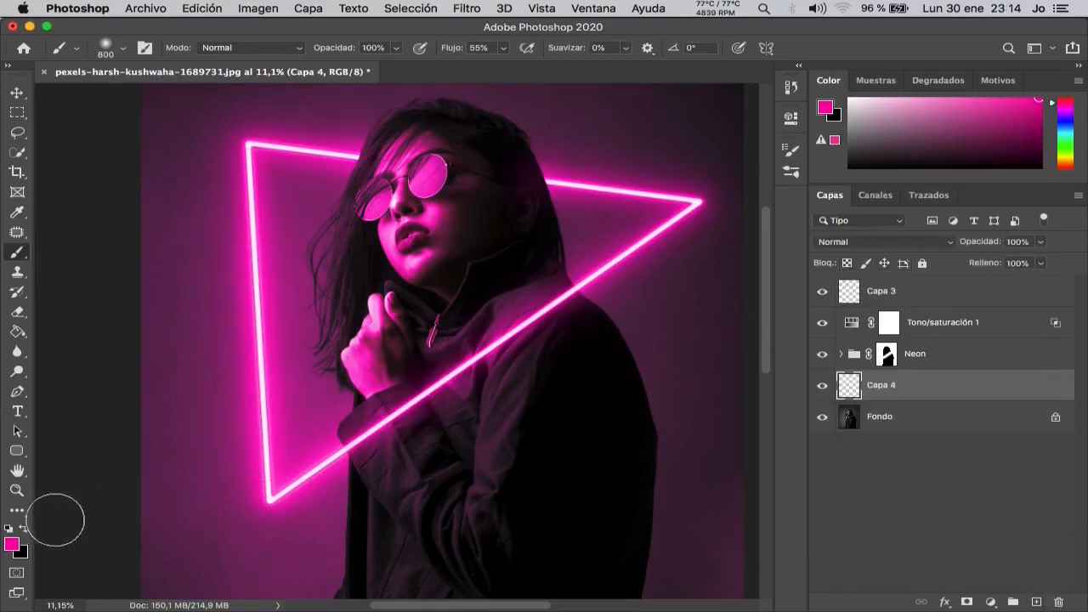
pyautogui.click(10, 528)
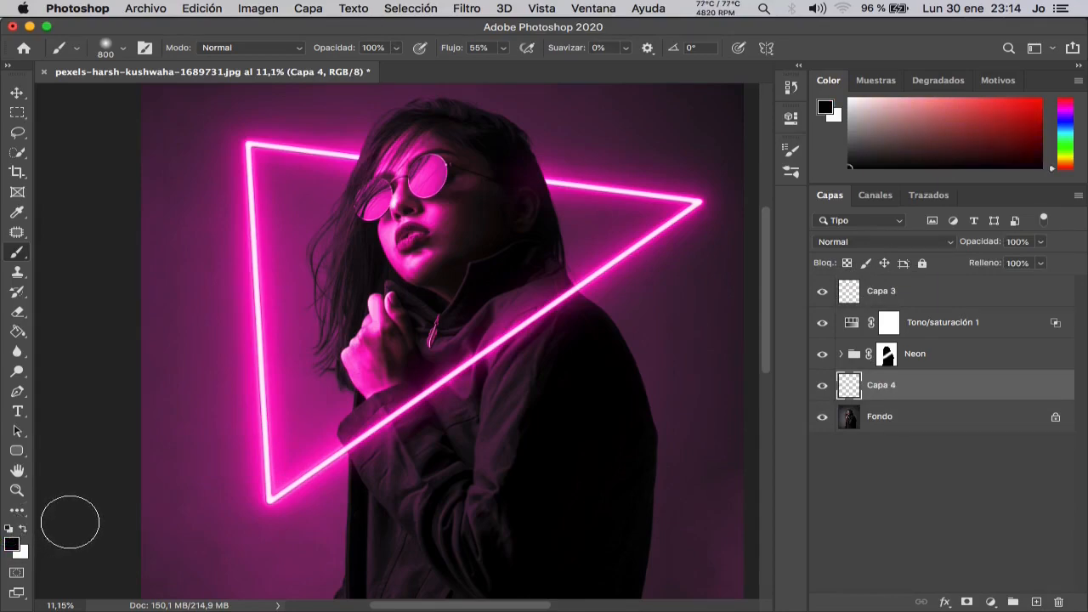
pyautogui.click(24, 529)
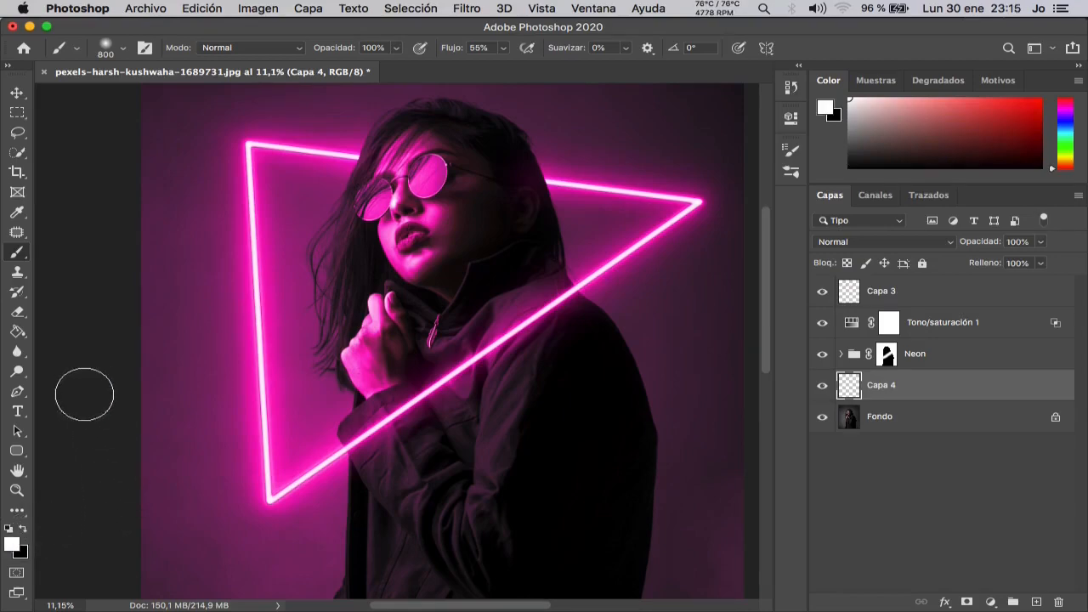
# - Choose the cloud1 brush from the Krists Smoke BrushSmoke 1 set and set its size to 5000 px
pyautogui.click(122, 52)
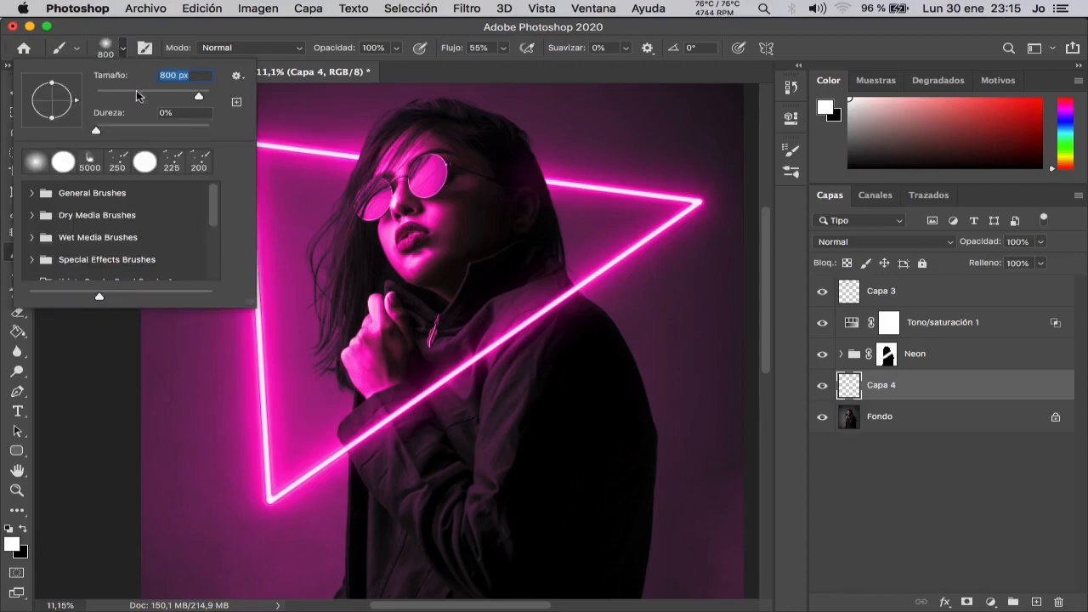
pyautogui.scroll(-2, 125, 239)
pyautogui.scroll(-2, 118, 236)
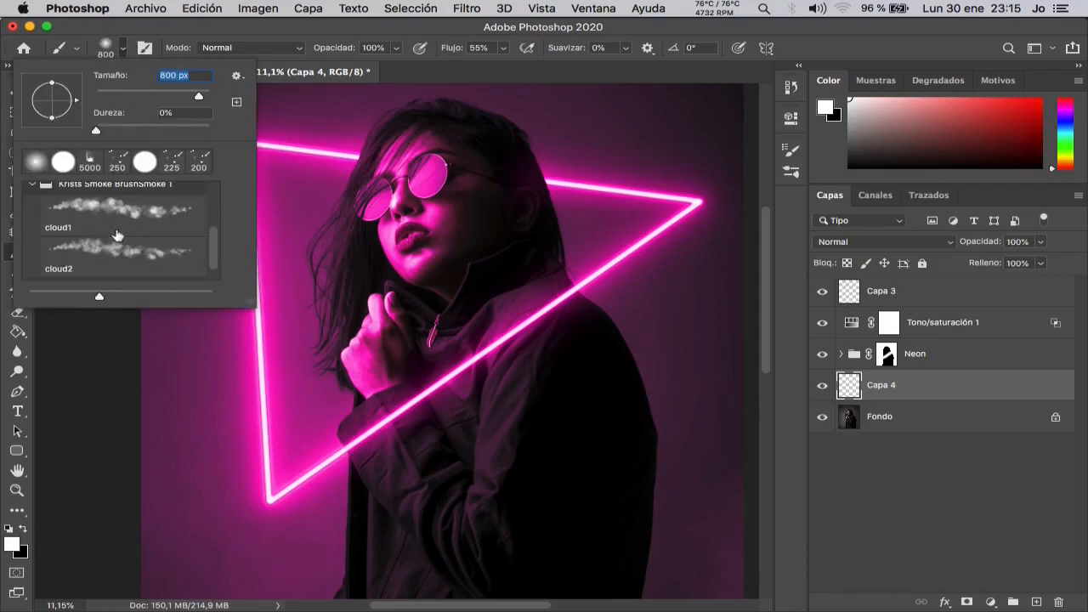
pyautogui.click(102, 218)
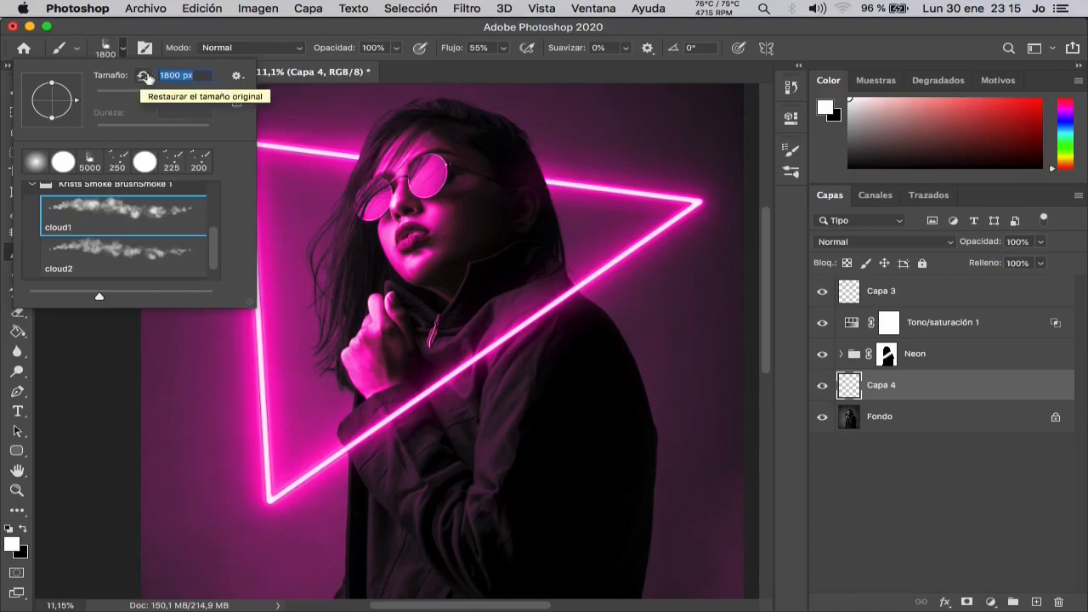
pyautogui.moveTo(180, 75); pyautogui.dragTo(151, 76)
pyautogui.write('50')
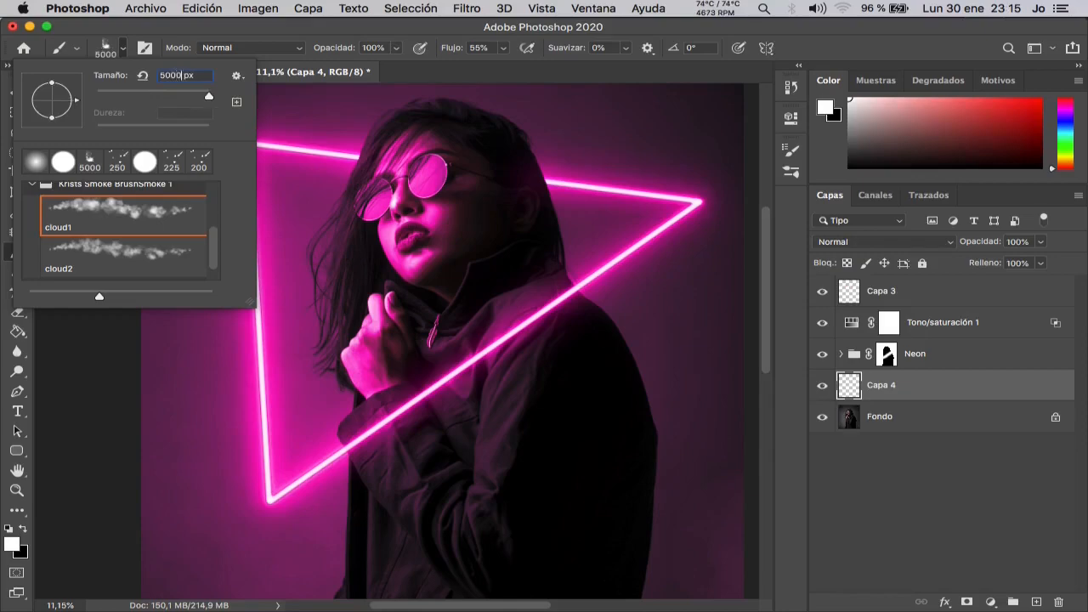
pyautogui.press('Return')
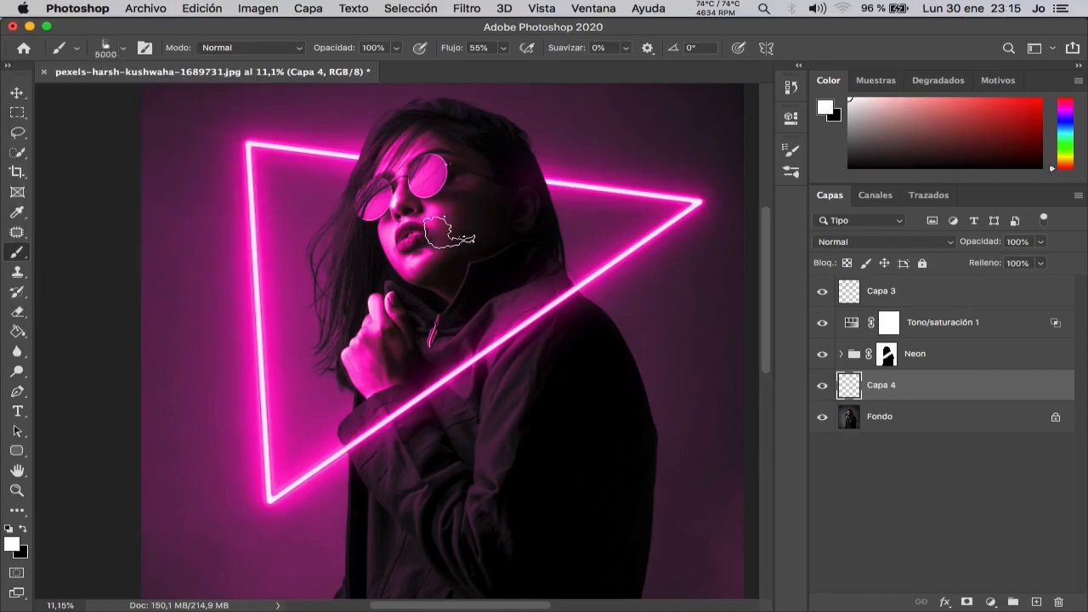
# - Paint dense white smoke on Capa 4 over the lower half, both sides and upper corners of the portrait
pyautogui.press('super+minus')
pyautogui.scroll(-4, 449, 232)
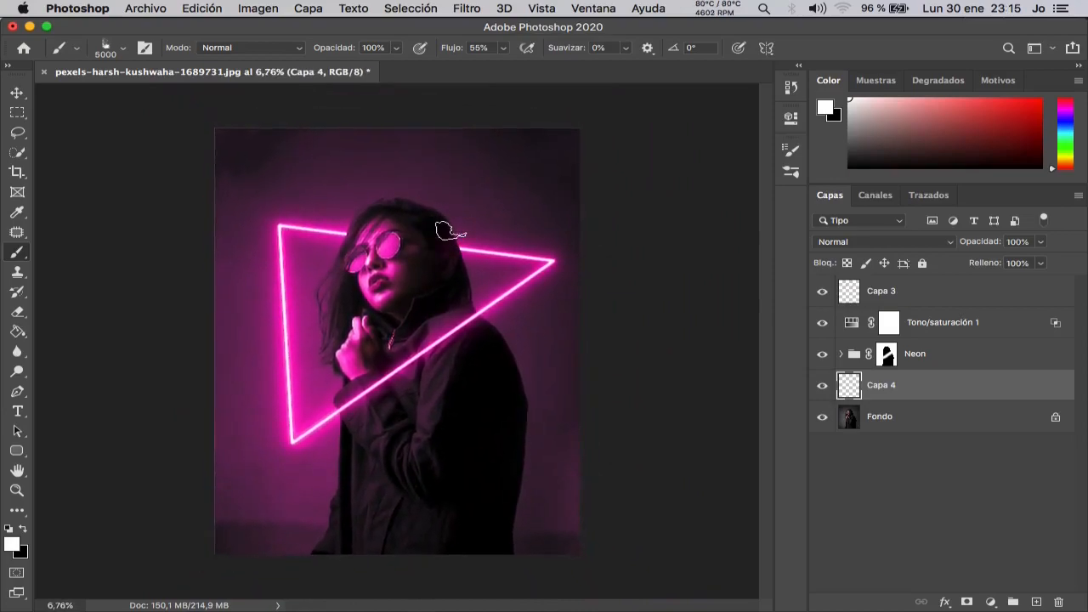
pyautogui.moveTo(264, 528)
pyautogui.mouseDown()
pyautogui.moveTo(342, 514)
pyautogui.moveTo(231, 383)
pyautogui.moveTo(261, 378)
pyautogui.moveTo(246, 474)
pyautogui.moveTo(299, 519)
pyautogui.moveTo(375, 519)
pyautogui.moveTo(367, 505)
pyautogui.moveTo(418, 467)
pyautogui.moveTo(397, 438)
pyautogui.moveTo(486, 386)
pyautogui.moveTo(423, 404)
pyautogui.moveTo(380, 383)
pyautogui.moveTo(525, 459)
pyautogui.moveTo(460, 548)
pyautogui.moveTo(521, 478)
pyautogui.moveTo(562, 510)
pyautogui.moveTo(310, 461)
pyautogui.mouseUp()
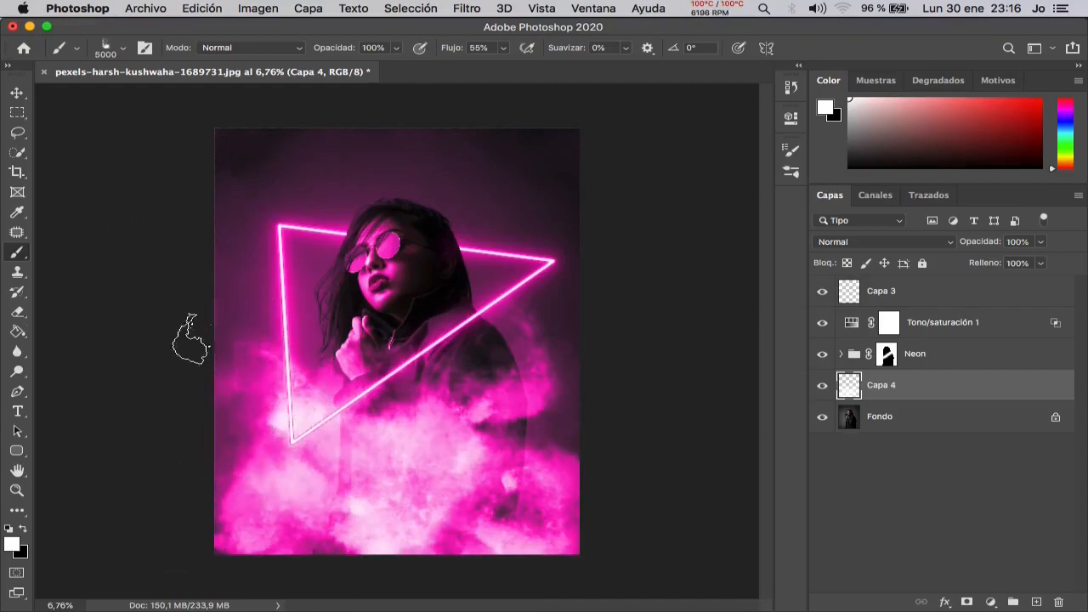
pyautogui.moveTo(292, 182); pyautogui.dragTo(279, 102)
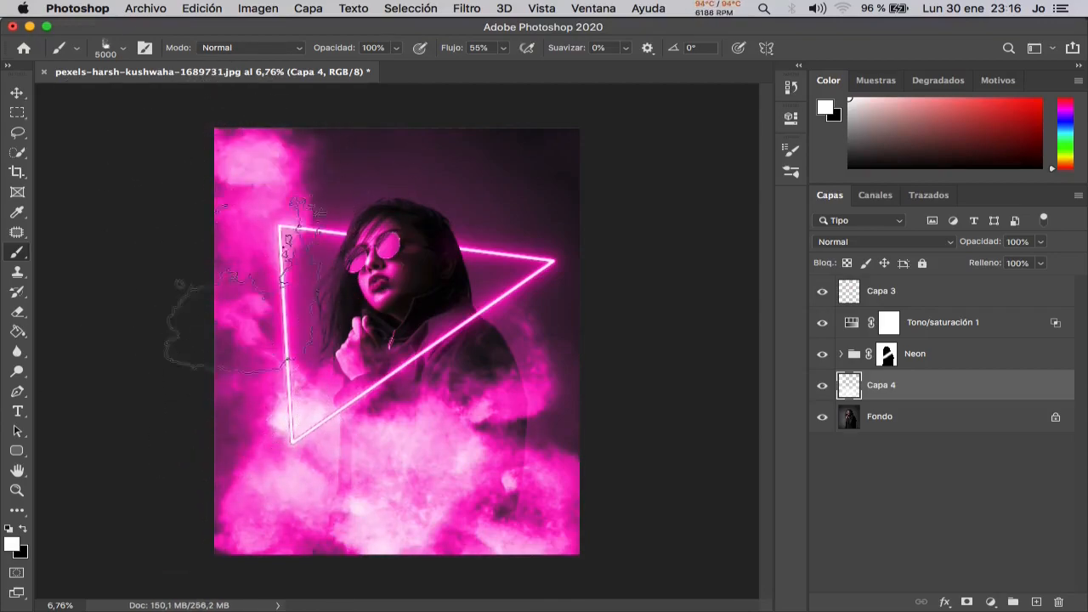
pyautogui.click(204, 359)
pyautogui.click(537, 208)
pyautogui.click(553, 162)
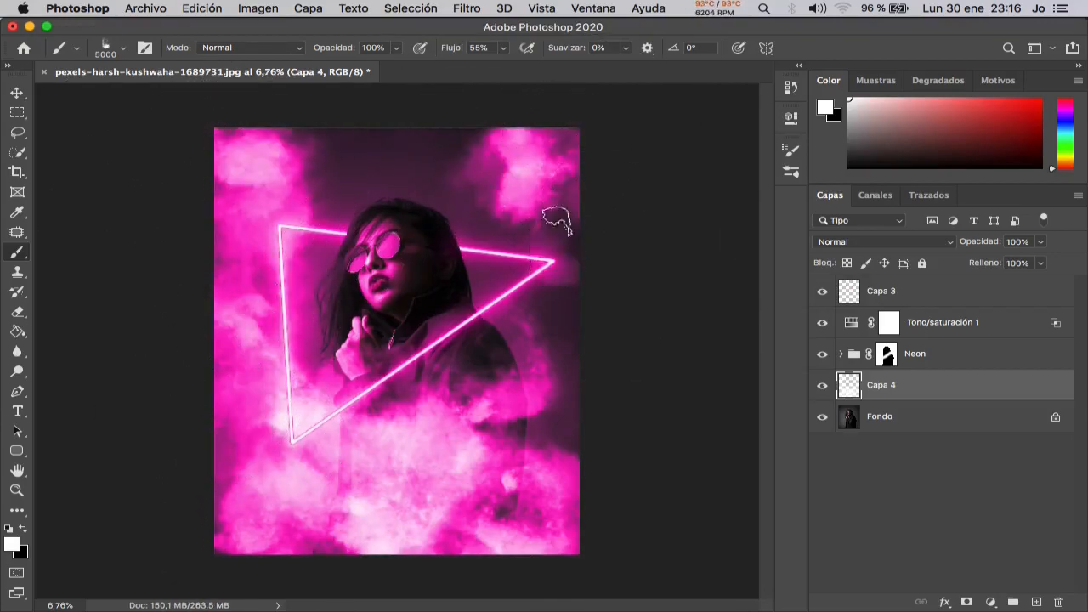
pyautogui.click(542, 318)
pyautogui.click(544, 187)
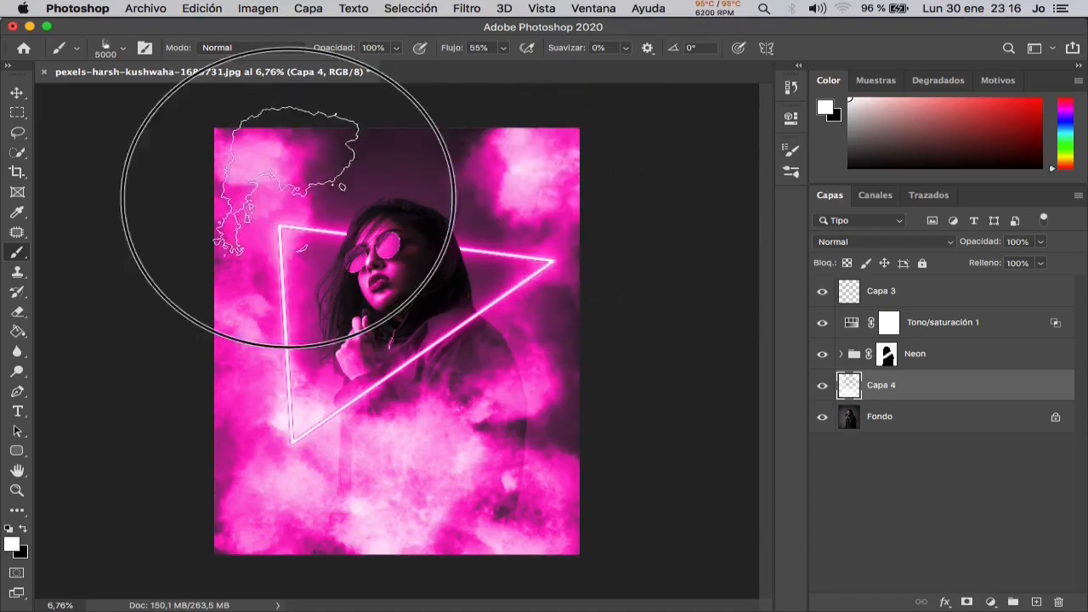
pyautogui.click(289, 180)
pyautogui.click(501, 509)
pyautogui.click(522, 408)
pyautogui.click(586, 348)
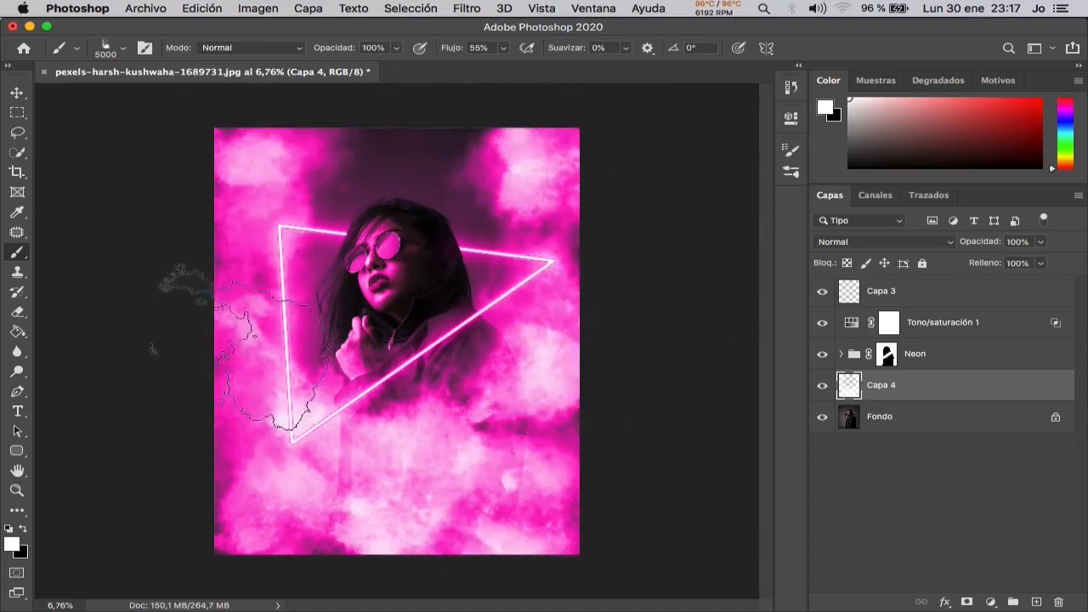
pyautogui.click(262, 194)
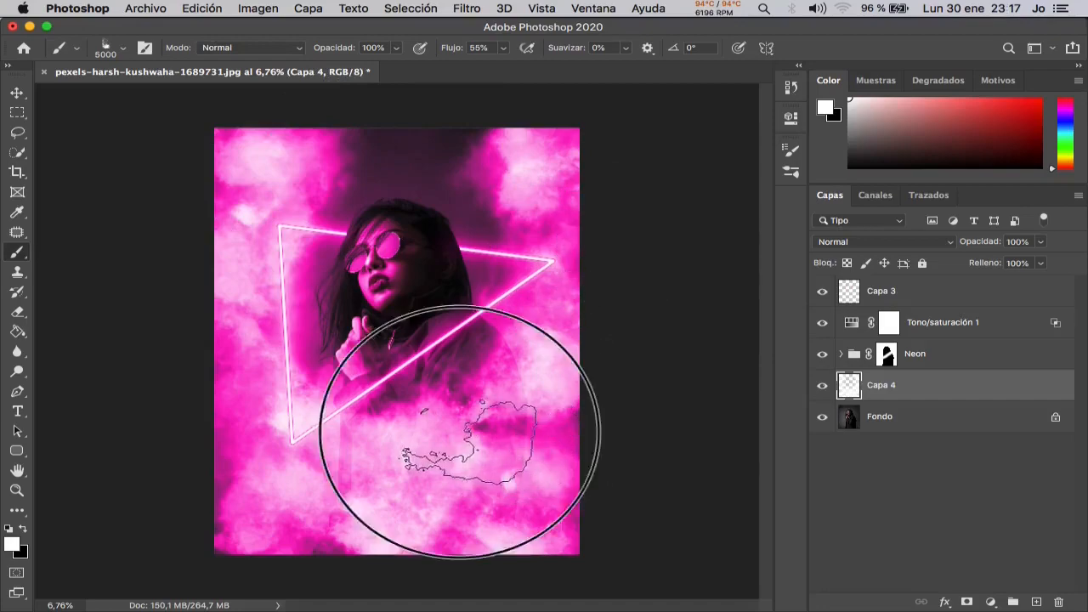
pyautogui.click(361, 374)
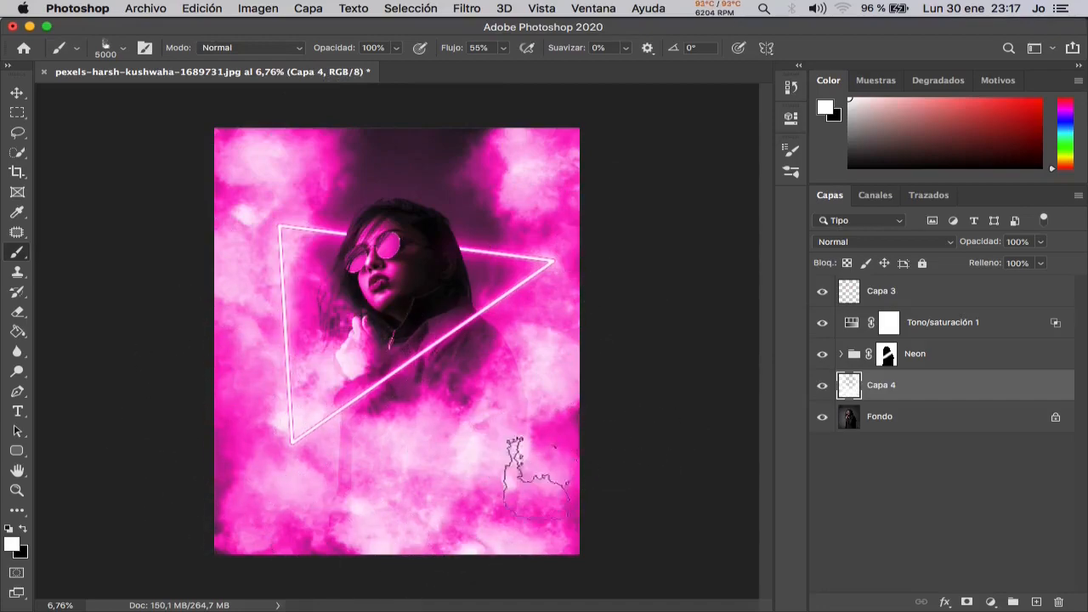
pyautogui.click(501, 153)
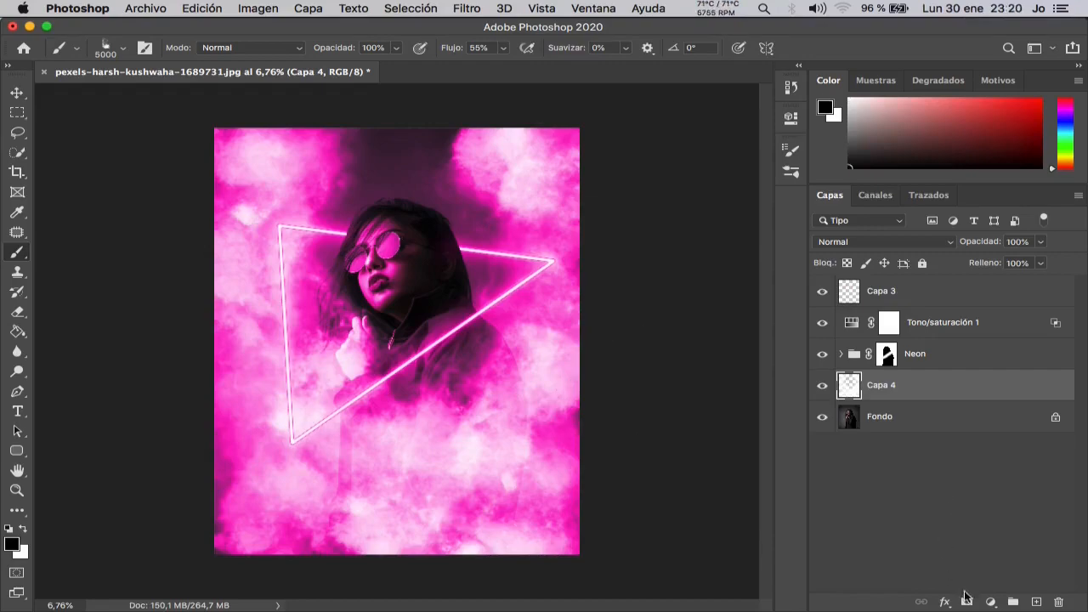
# - Add a layer mask to Capa 4 and paint it black with the smoke brush to thin the smoke across the image
pyautogui.click(966, 600)
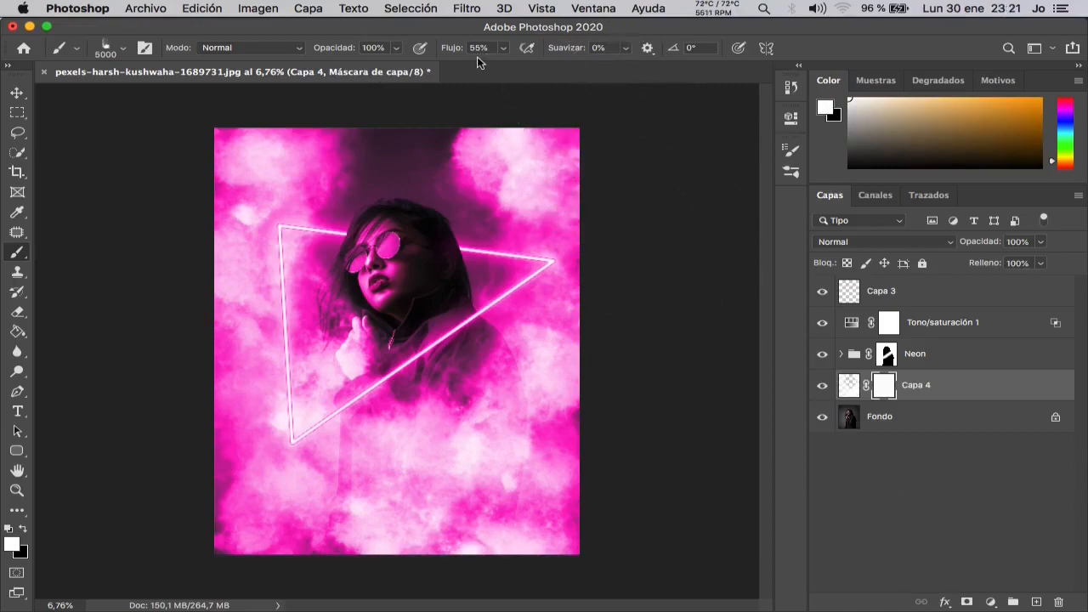
pyautogui.click(24, 529)
pyautogui.moveTo(501, 478)
pyautogui.mouseDown()
pyautogui.moveTo(432, 450)
pyautogui.moveTo(507, 506)
pyautogui.moveTo(410, 554)
pyautogui.moveTo(303, 536)
pyautogui.moveTo(416, 454)
pyautogui.moveTo(382, 556)
pyautogui.moveTo(444, 555)
pyautogui.moveTo(450, 488)
pyautogui.moveTo(488, 509)
pyautogui.moveTo(499, 383)
pyautogui.moveTo(547, 384)
pyautogui.mouseUp()
pyautogui.moveTo(476, 127)
pyautogui.mouseDown()
pyautogui.moveTo(526, 141)
pyautogui.moveTo(487, 156)
pyautogui.moveTo(313, 161)
pyautogui.moveTo(276, 128)
pyautogui.moveTo(267, 323)
pyautogui.moveTo(284, 425)
pyautogui.moveTo(577, 281)
pyautogui.moveTo(526, 160)
pyautogui.moveTo(552, 102)
pyautogui.moveTo(483, 164)
pyautogui.moveTo(572, 153)
pyautogui.moveTo(573, 141)
pyautogui.moveTo(577, 293)
pyautogui.moveTo(557, 382)
pyautogui.mouseUp()
pyautogui.moveTo(335, 170)
pyautogui.mouseDown()
pyautogui.moveTo(230, 272)
pyautogui.moveTo(310, 153)
pyautogui.moveTo(292, 389)
pyautogui.moveTo(182, 361)
pyautogui.moveTo(214, 425)
pyautogui.moveTo(244, 196)
pyautogui.moveTo(274, 386)
pyautogui.mouseUp()
pyautogui.moveTo(407, 360)
pyautogui.mouseDown()
pyautogui.moveTo(273, 382)
pyautogui.moveTo(252, 503)
pyautogui.mouseUp()
pyautogui.moveTo(222, 395)
pyautogui.mouseDown()
pyautogui.moveTo(204, 257)
pyautogui.moveTo(359, 490)
pyautogui.moveTo(303, 469)
pyautogui.mouseUp()
pyautogui.moveTo(323, 117)
pyautogui.mouseDown()
pyautogui.moveTo(258, 259)
pyautogui.moveTo(226, 493)
pyautogui.moveTo(282, 306)
pyautogui.moveTo(423, 161)
pyautogui.moveTo(575, 160)
pyautogui.moveTo(265, 393)
pyautogui.moveTo(271, 407)
pyautogui.moveTo(566, 486)
pyautogui.mouseUp()
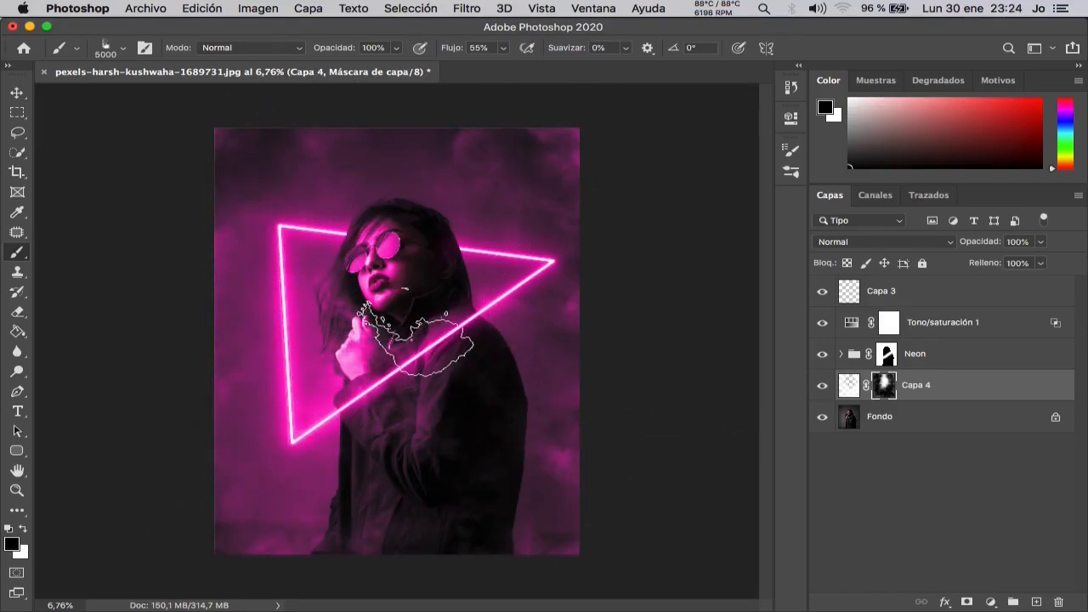
# - Lower the opacity of the smoke layer Capa 4 to 55%
pyautogui.scroll(4, 414, 340)
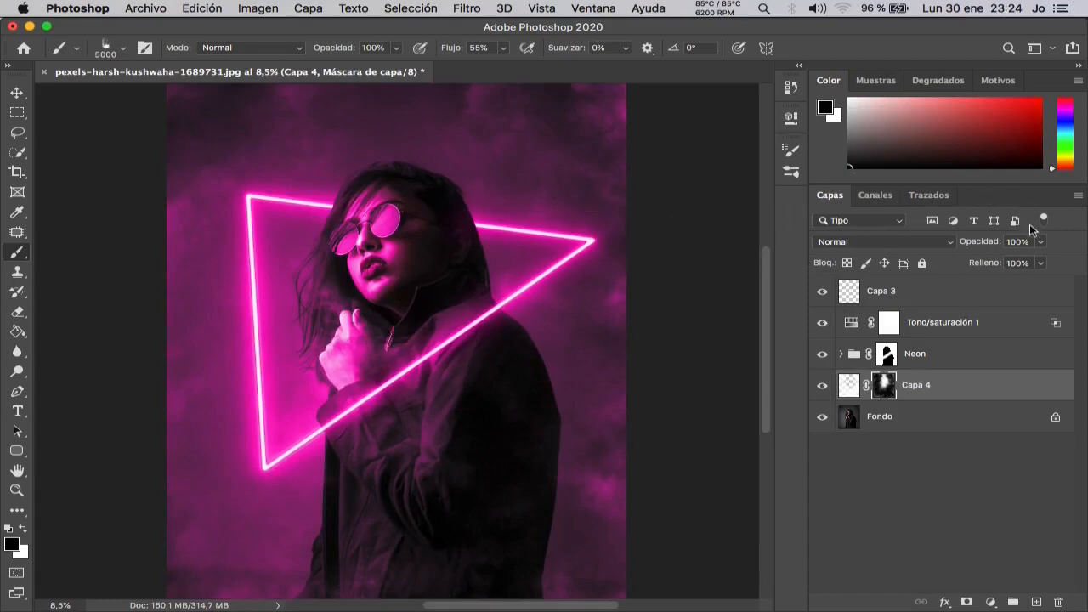
pyautogui.click(1042, 243)
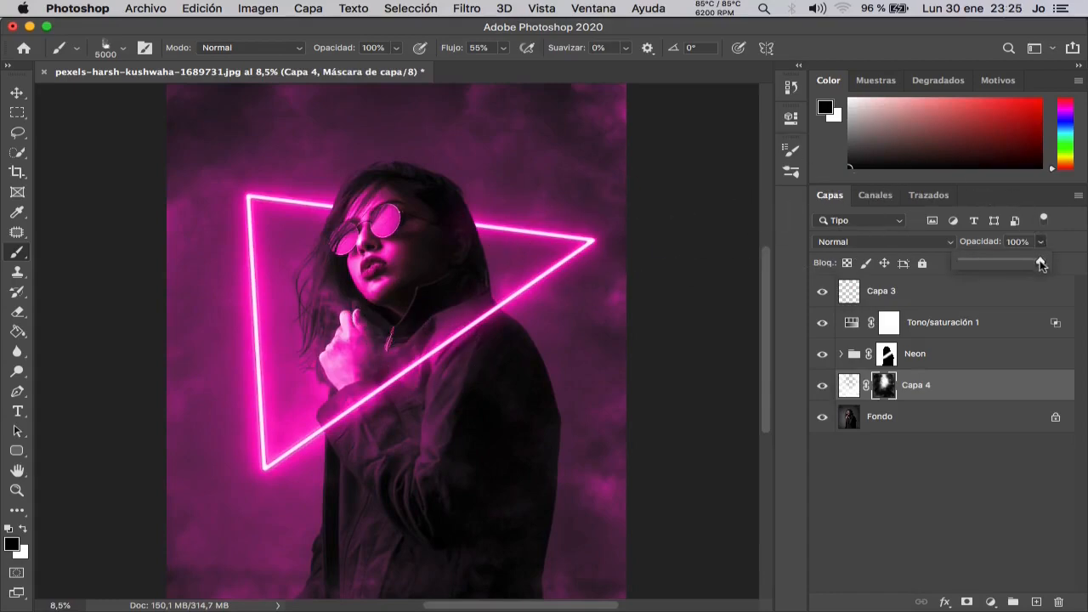
pyautogui.moveTo(1041, 264); pyautogui.dragTo(1006, 261)
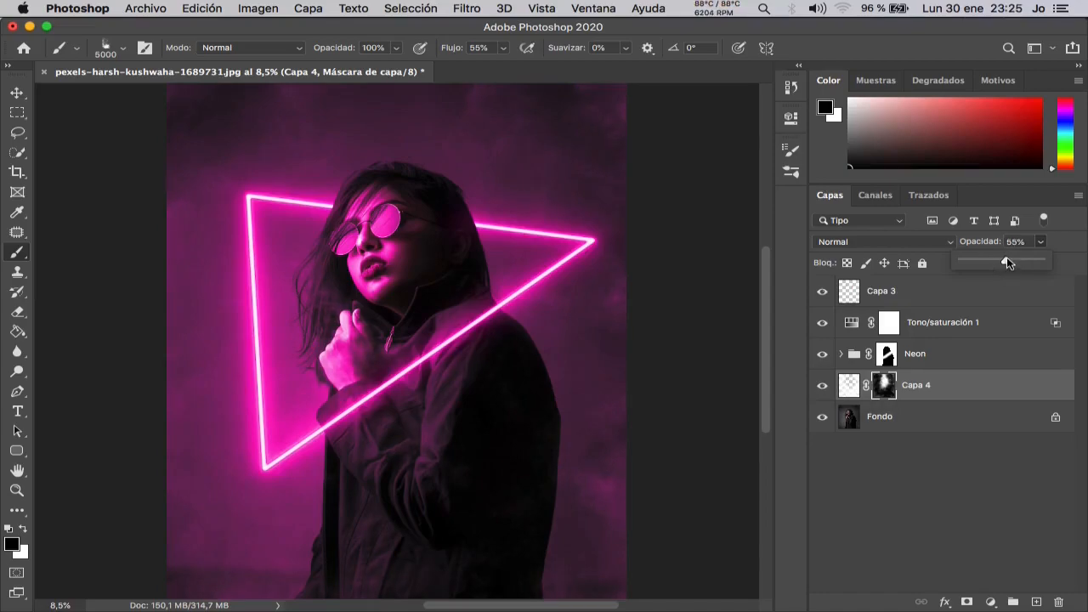
pyautogui.click(973, 441)
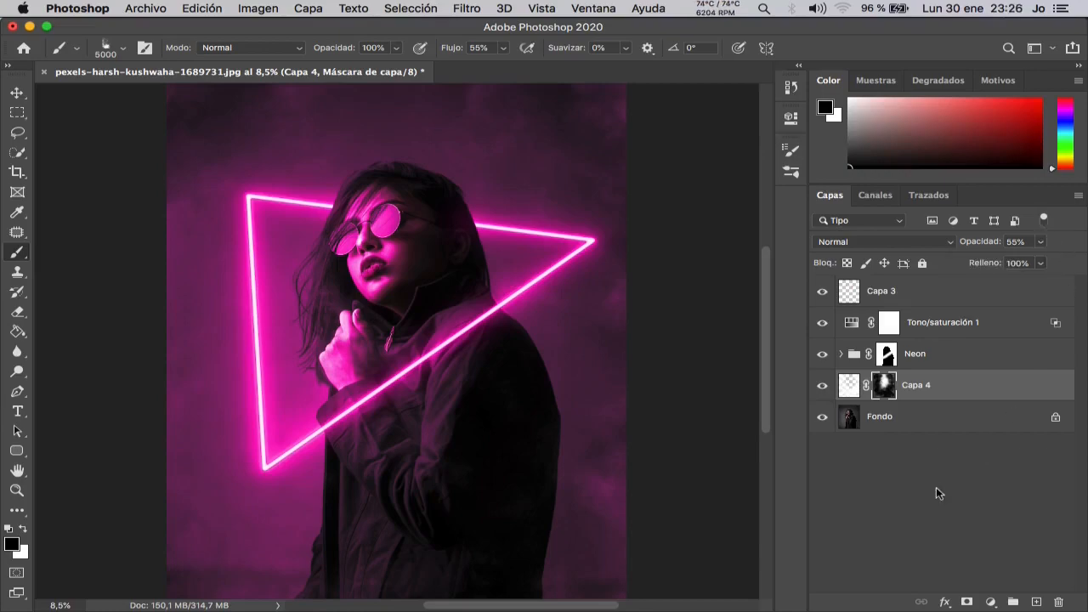
# - Add a new layer above Capa 3 and switch to the Soft Round brush at 5000 px with 0% hardness
pyautogui.click(906, 292)
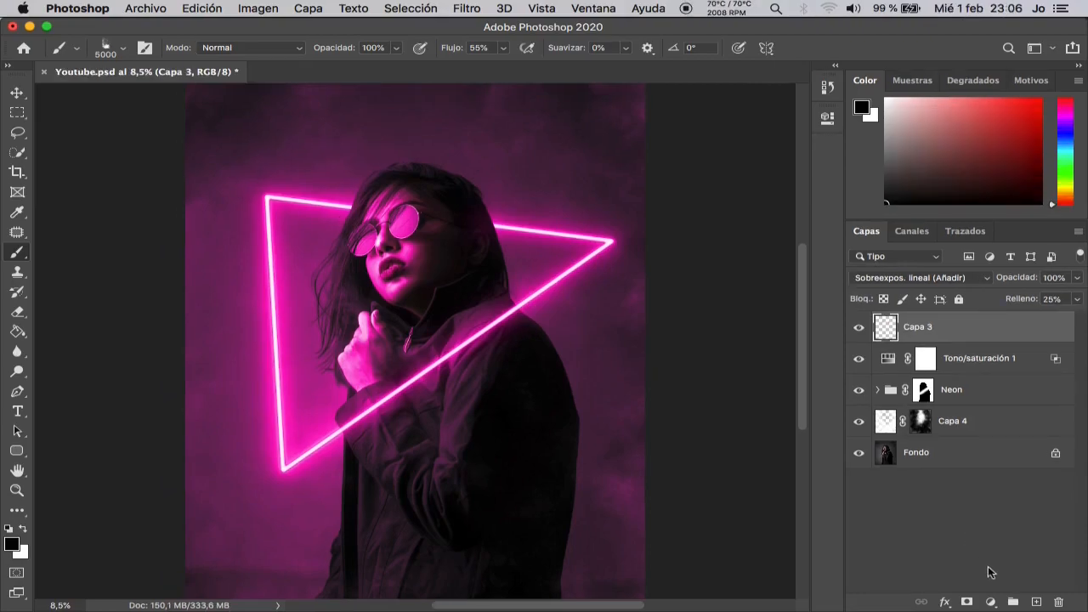
pyautogui.click(1035, 602)
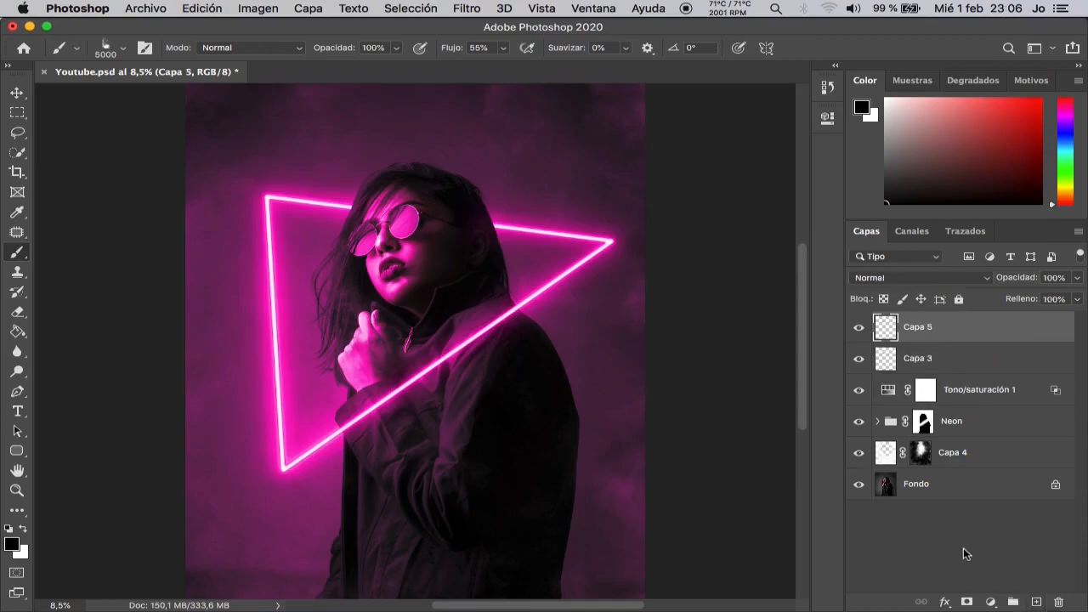
pyautogui.click(124, 52)
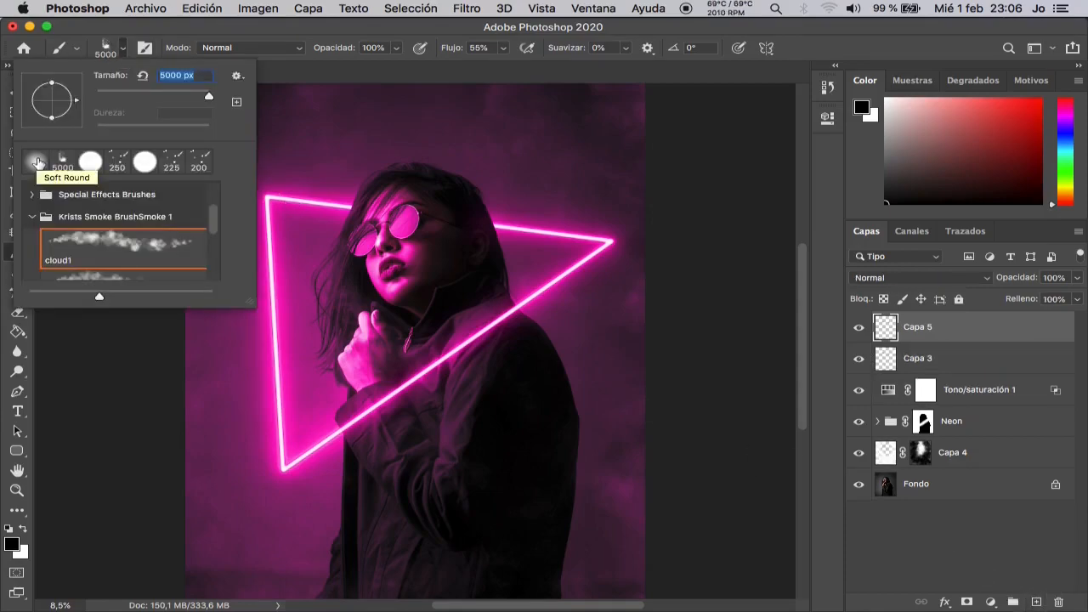
pyautogui.click(36, 162)
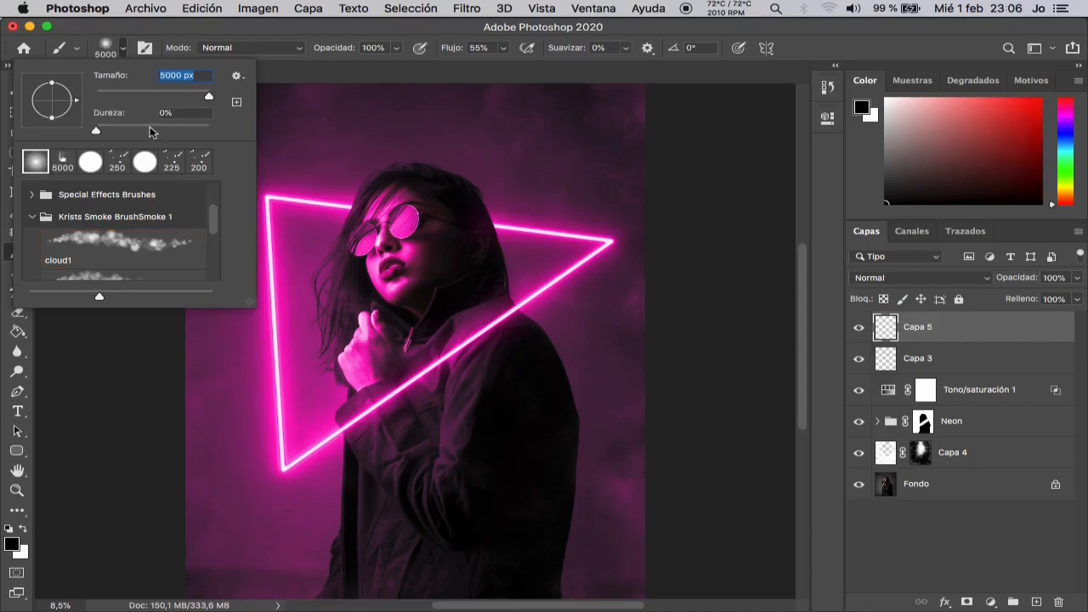
pyautogui.click(124, 50)
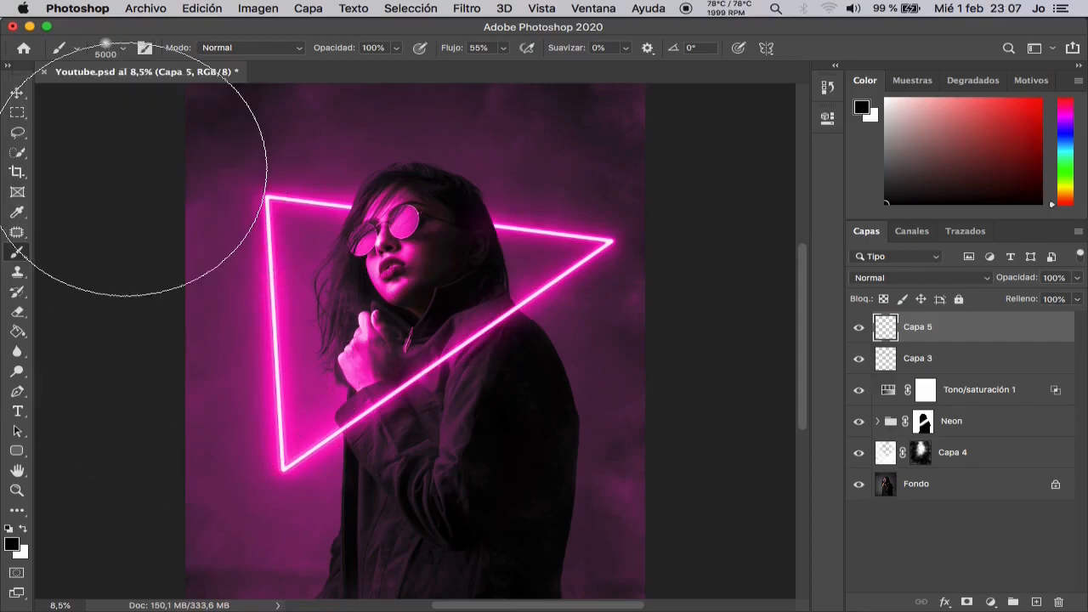
# - Set the foreground colour to the blue 0f04f7
pyautogui.click(11, 544)
pyautogui.write('0f04')
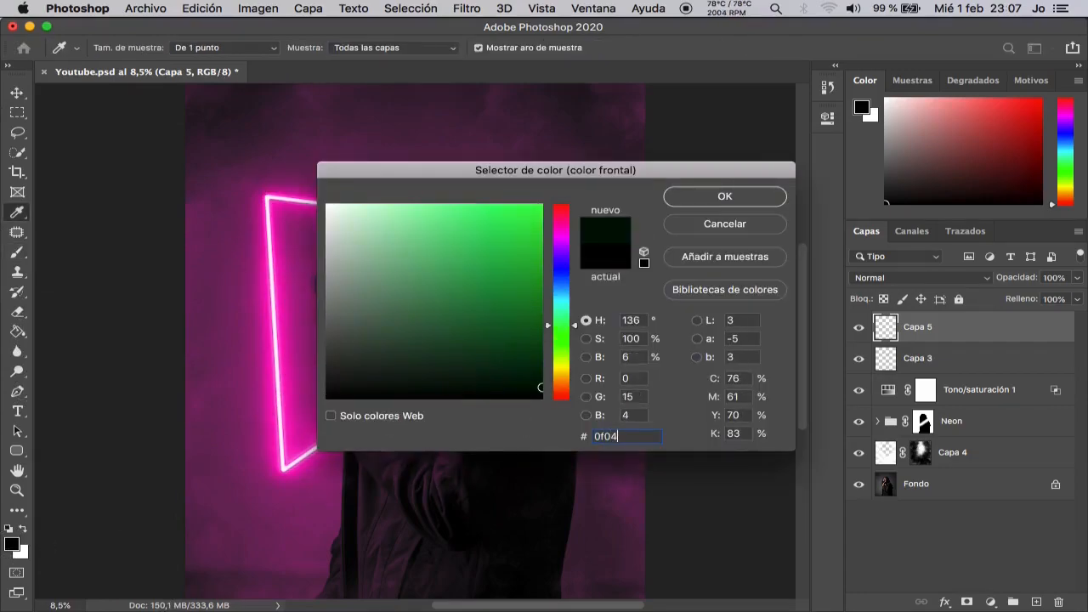
pyautogui.write('f7')
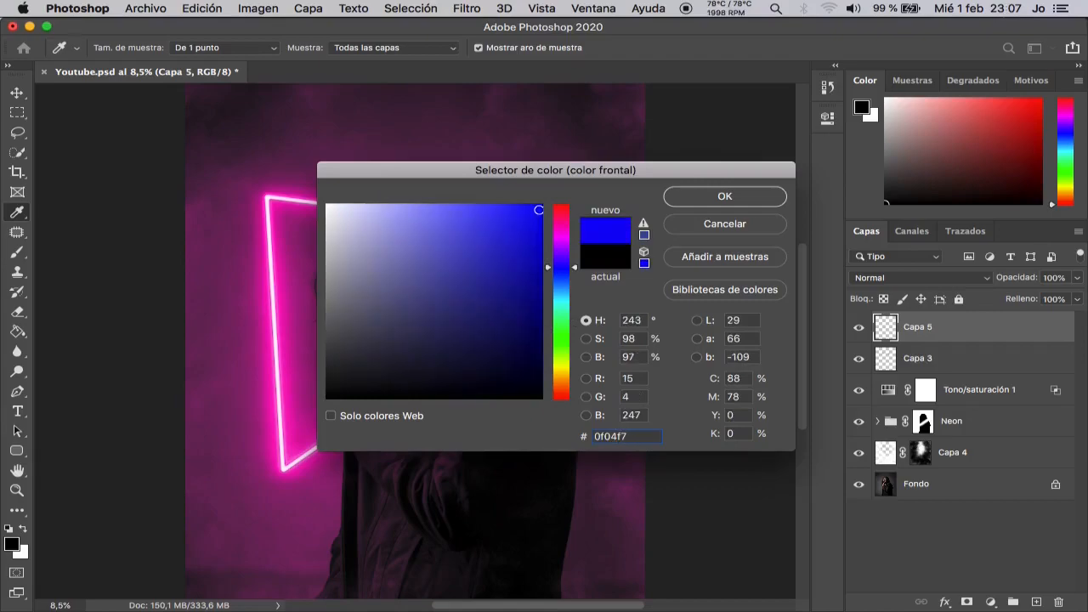
pyautogui.click(725, 197)
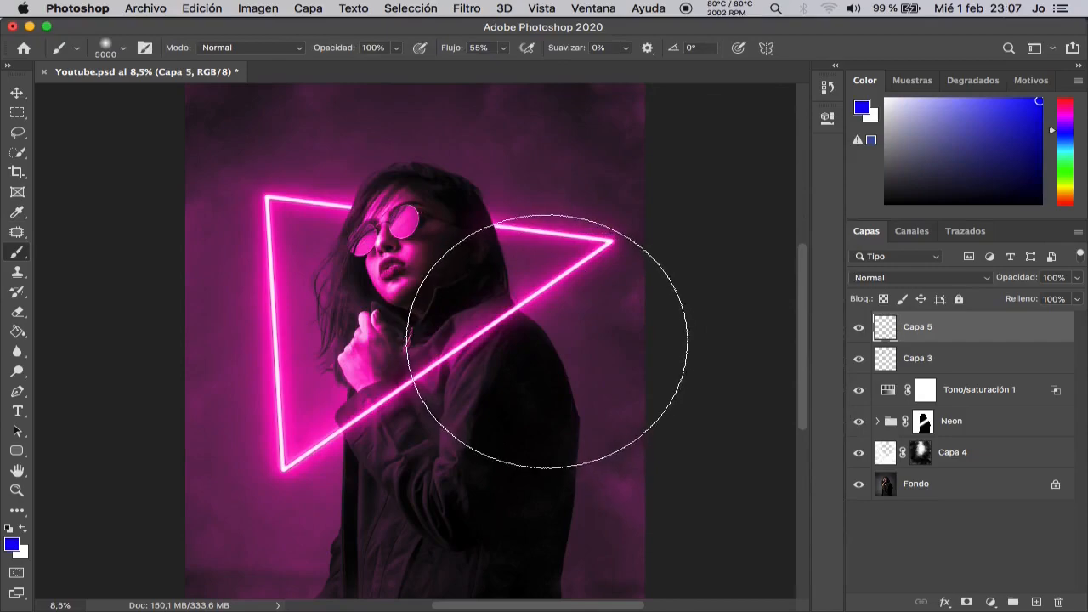
# - Dab a large soft blue glow on Capa 5 over the upper-right corner of the portrait
pyautogui.scroll(-3, 542, 342)
pyautogui.scroll(-2, 542, 341)
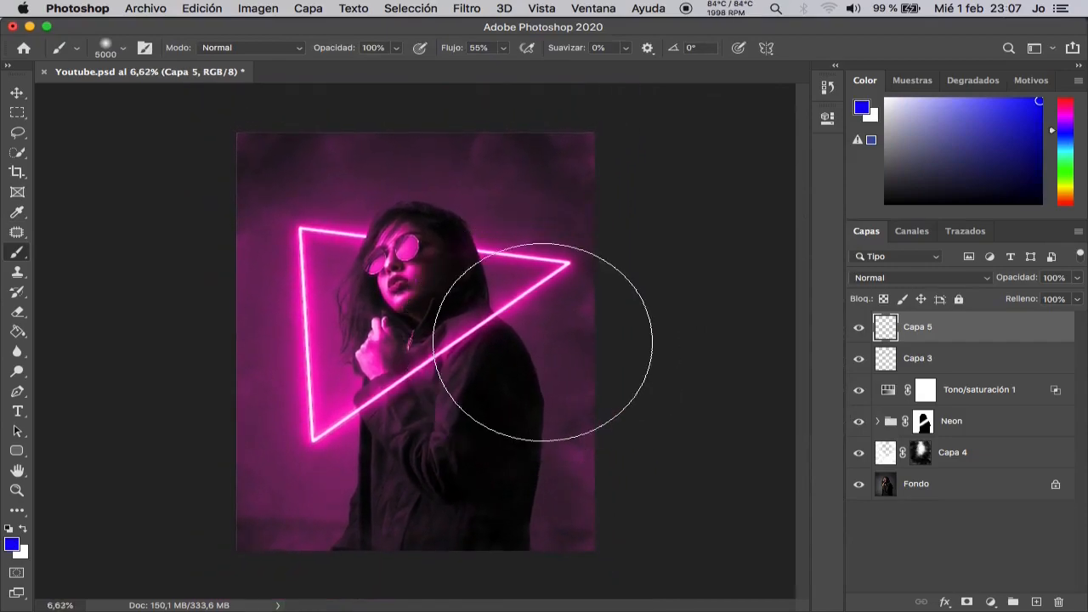
pyautogui.scroll(1, 542, 341)
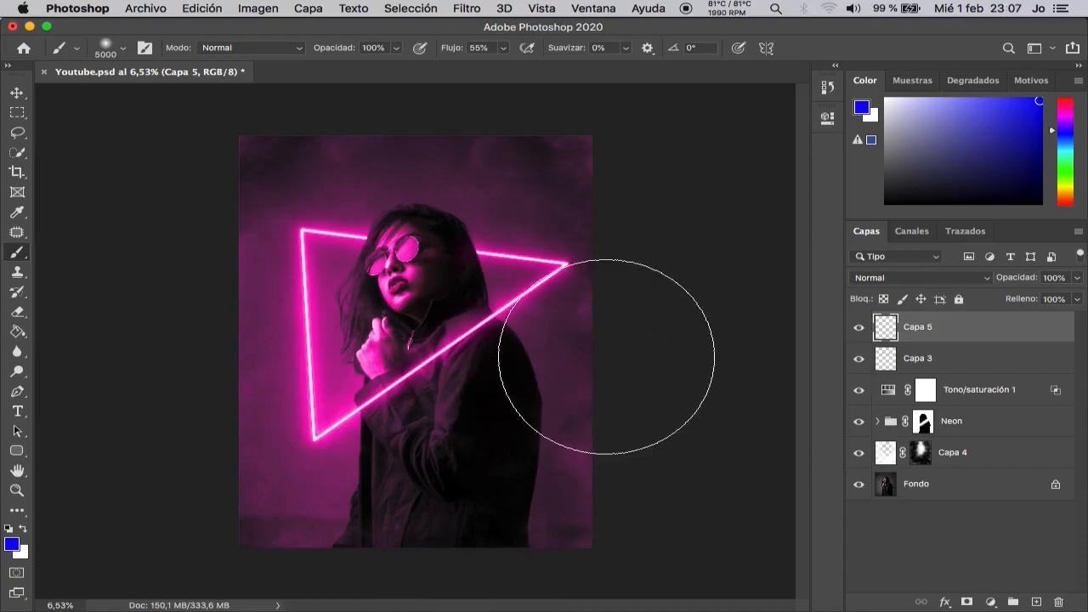
pyautogui.click(551, 173)
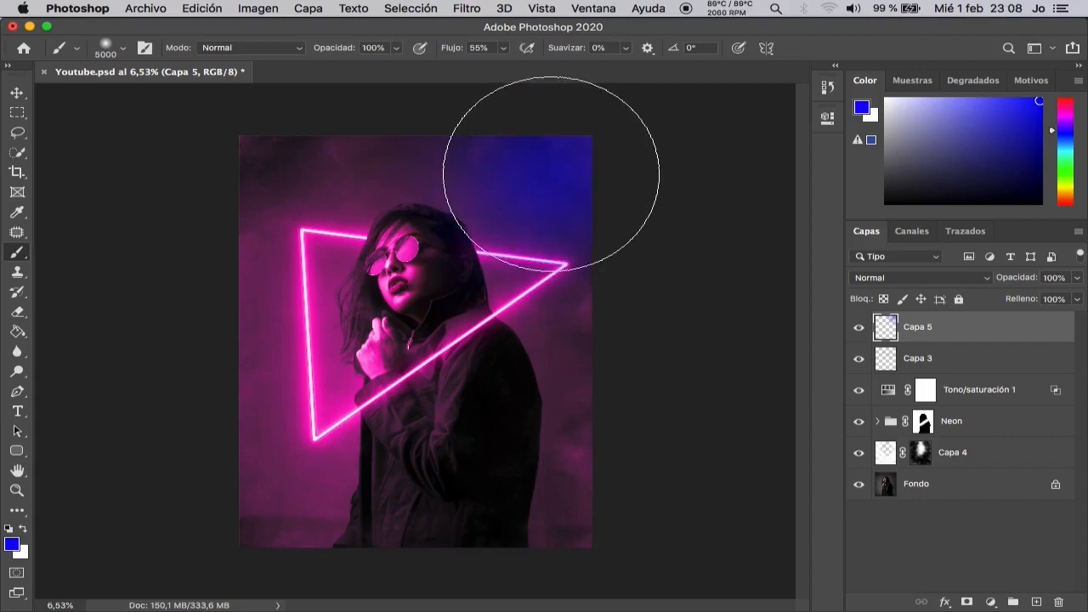
# - Dab more soft blue glows on Capa 5 along the portrait's right side, lower-left area, left edge and over the woman's torso
pyautogui.click(544, 293)
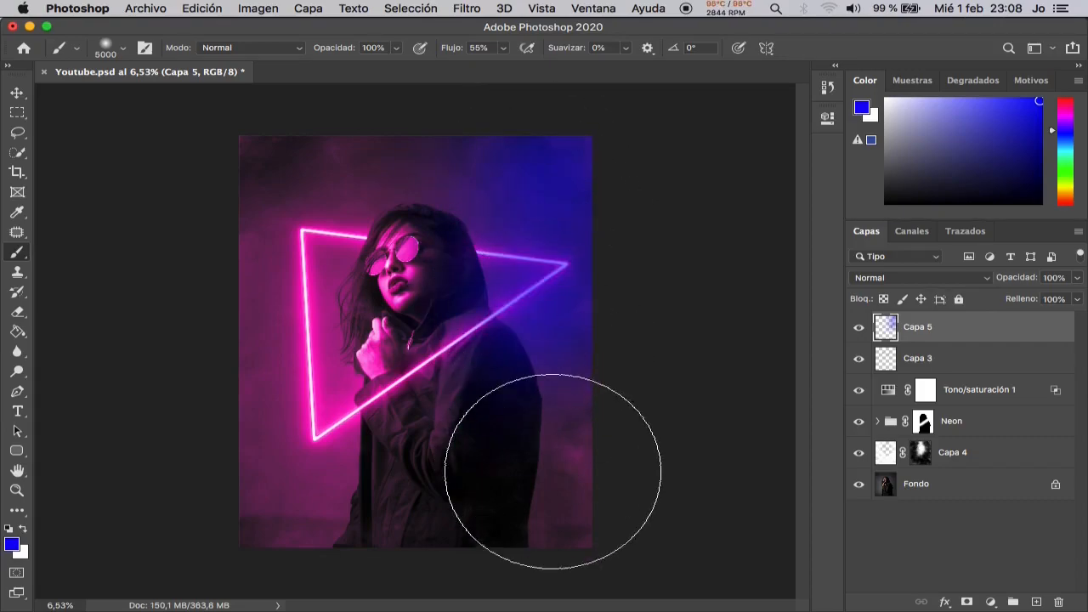
pyautogui.click(544, 467)
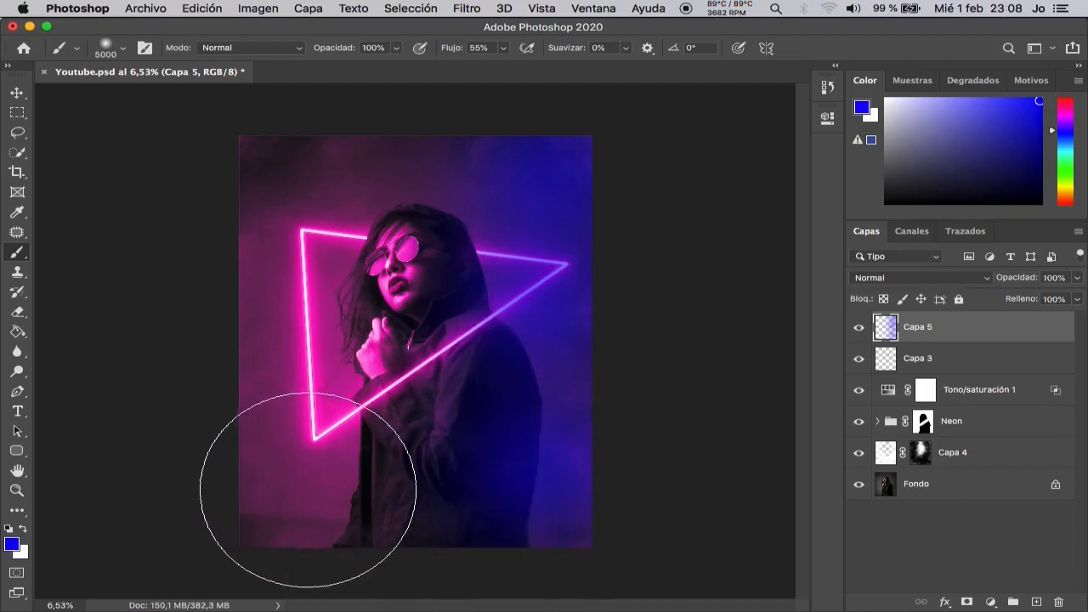
pyautogui.click(307, 487)
pyautogui.press('super+z')
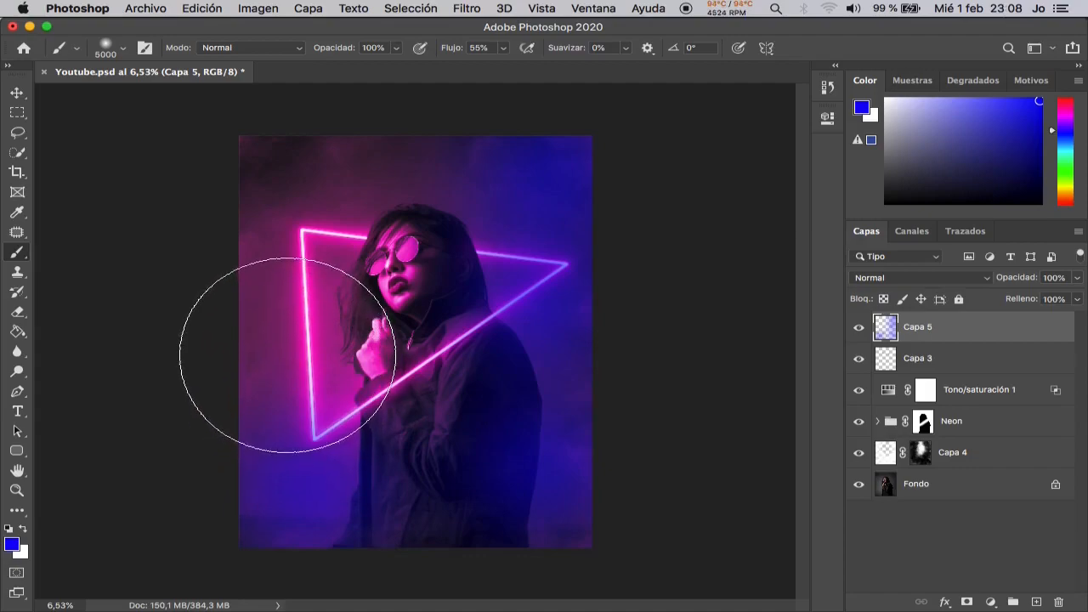
pyautogui.click(288, 356)
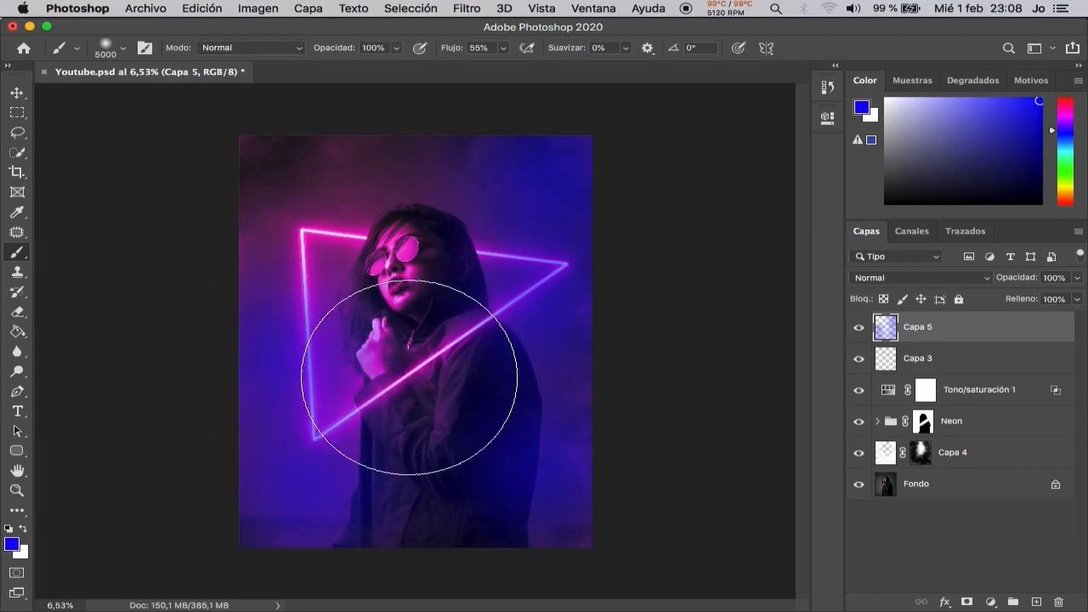
pyautogui.click(411, 377)
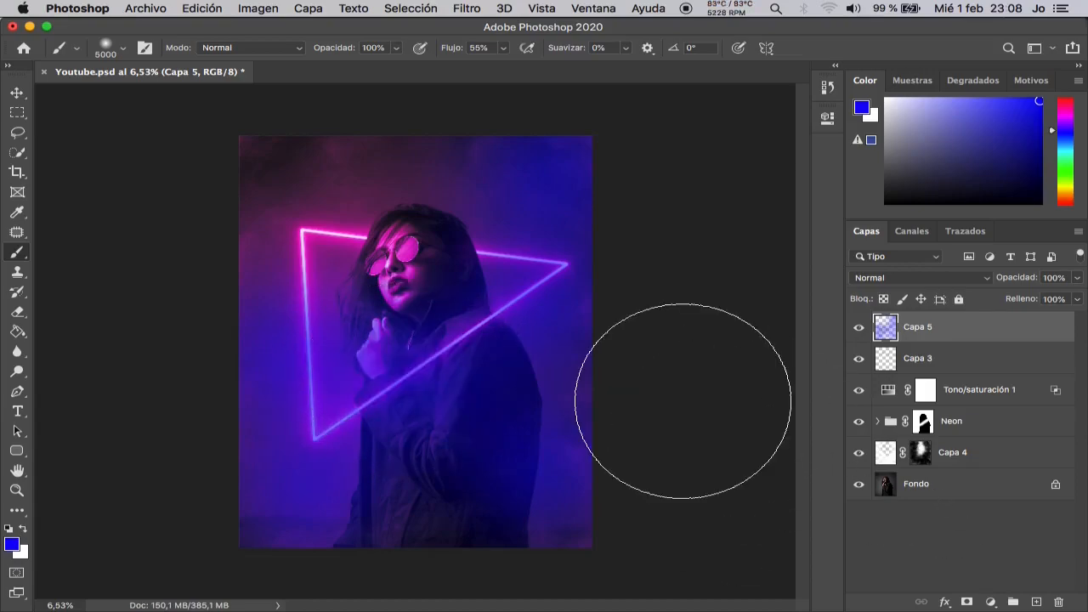
# - Set the blue glow layer Capa 5 to the Luz suave blend mode at 35% opacity
pyautogui.click(988, 278)
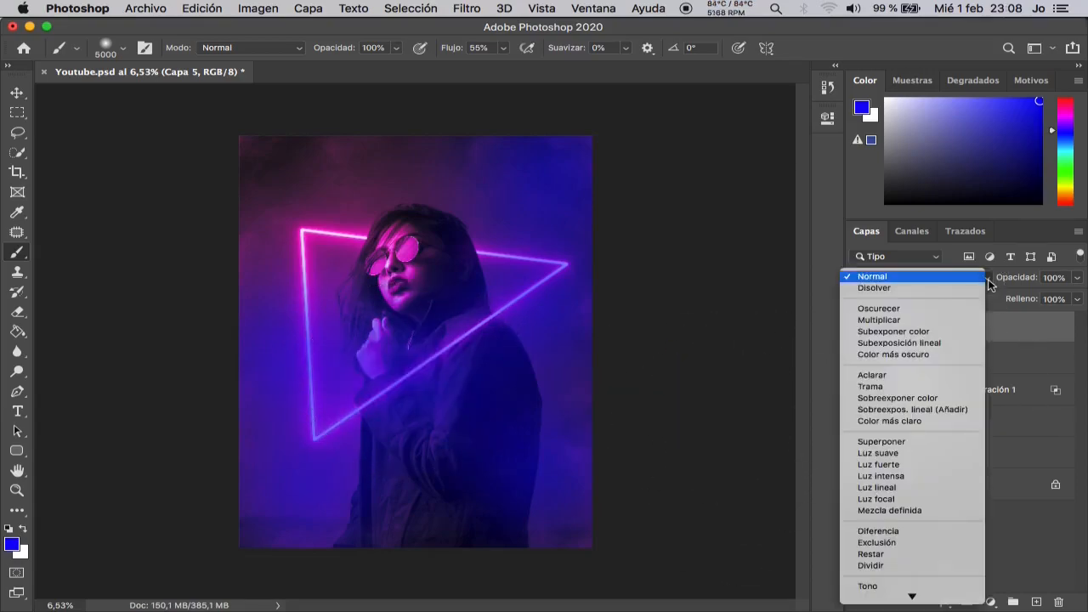
pyautogui.click(902, 455)
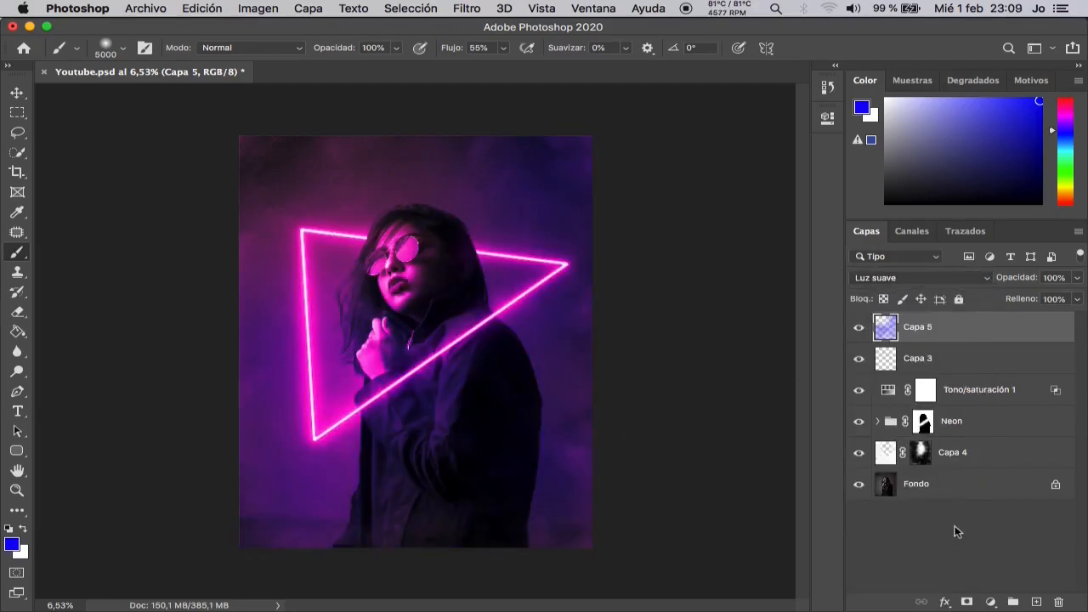
pyautogui.click(1075, 283)
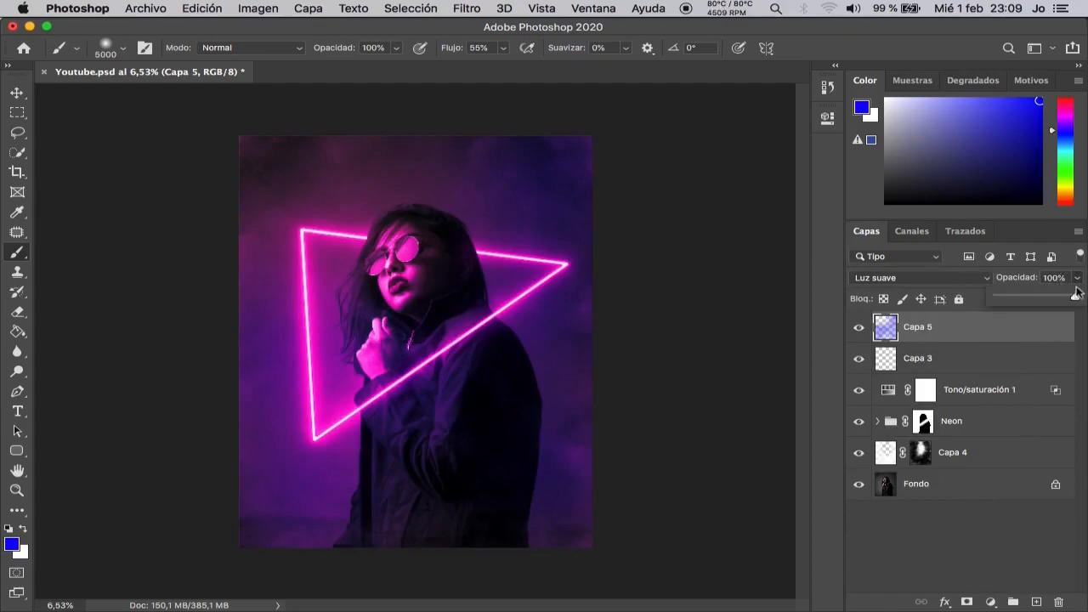
pyautogui.moveTo(1075, 298); pyautogui.dragTo(1024, 296)
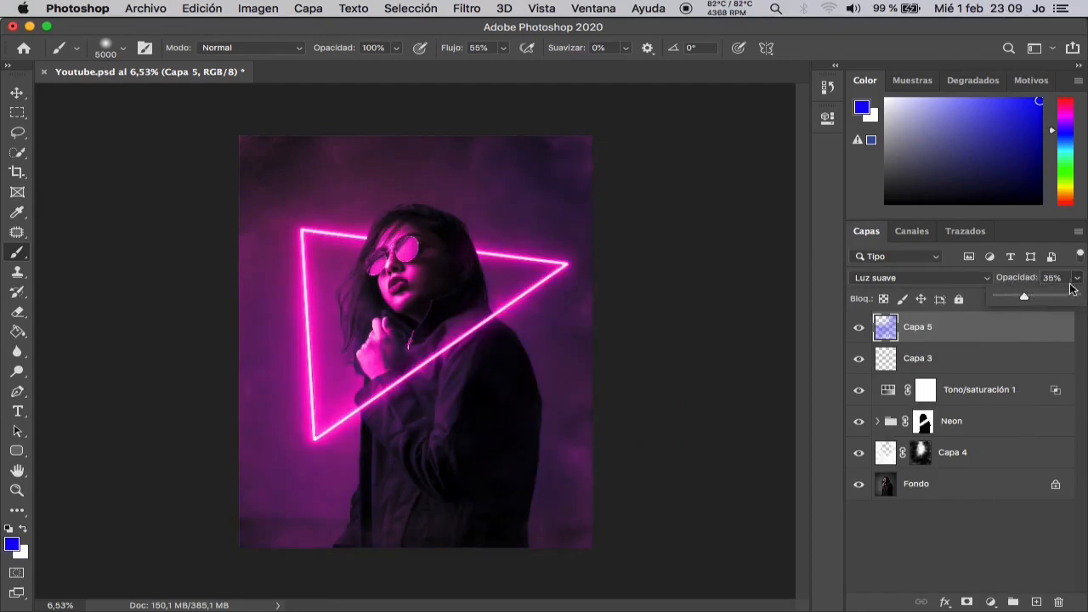
pyautogui.click(1077, 280)
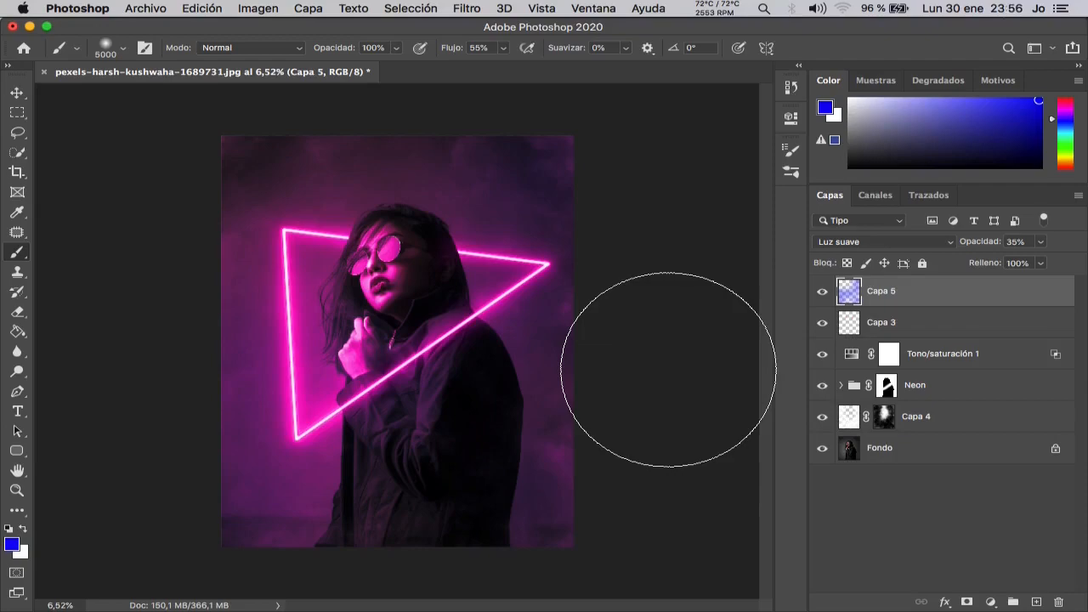
# - Switch to Finder and open Texturas-de Grano-08.png from the PNG folder of 9 Texturas de Grano Gratis in Photoshop
pyautogui.press('super+Tab')
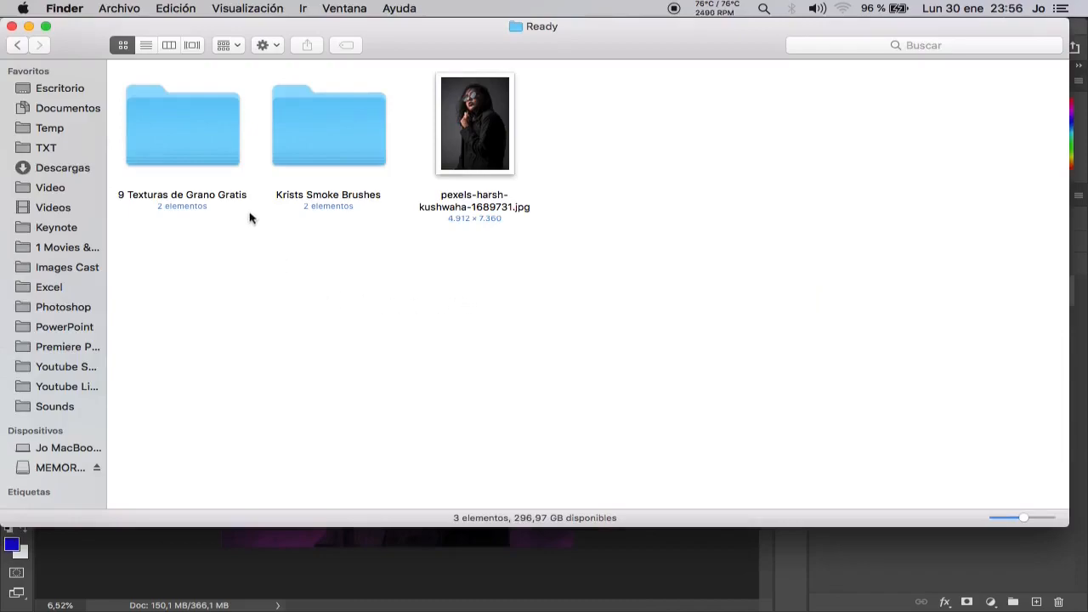
pyautogui.doubleClick(209, 136)
pyautogui.click(267, 99)
pyautogui.doubleClick(267, 99)
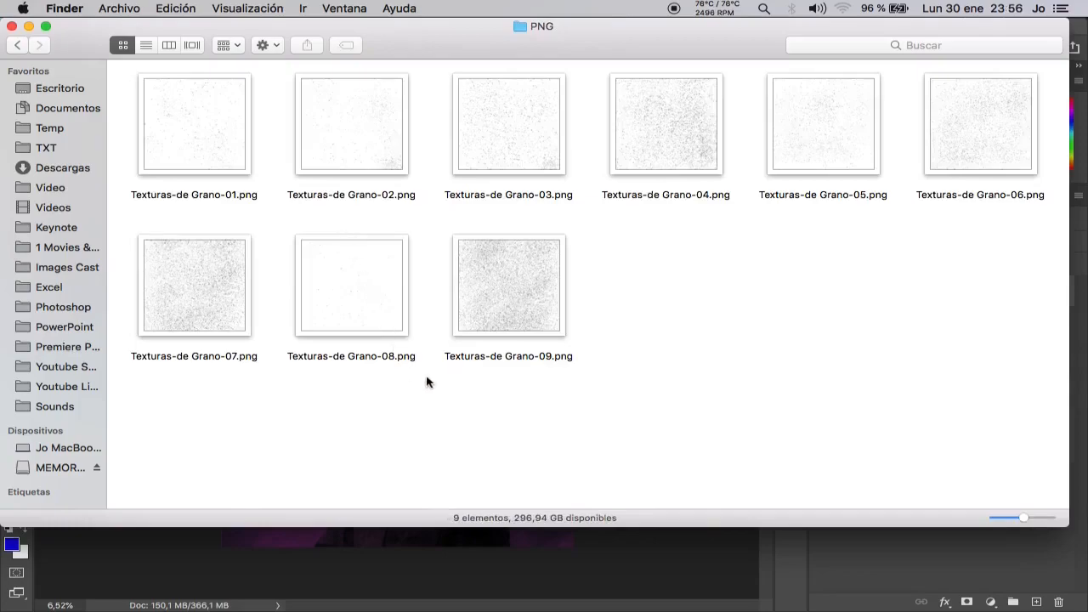
pyautogui.click(331, 283)
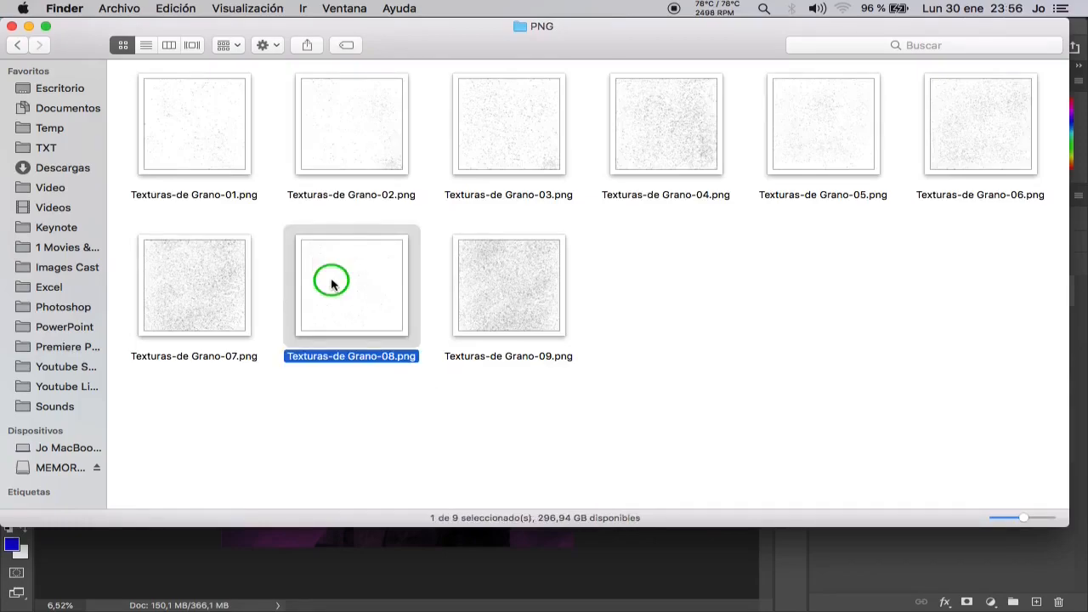
pyautogui.rightClick(332, 284)
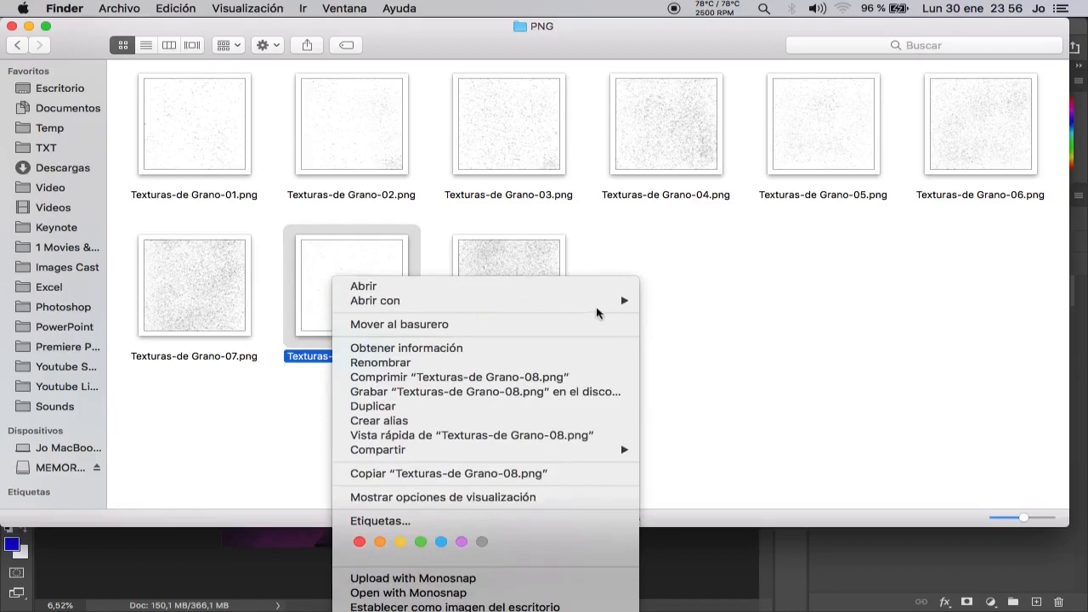
pyautogui.moveTo(617, 302)
pyautogui.click(703, 328)
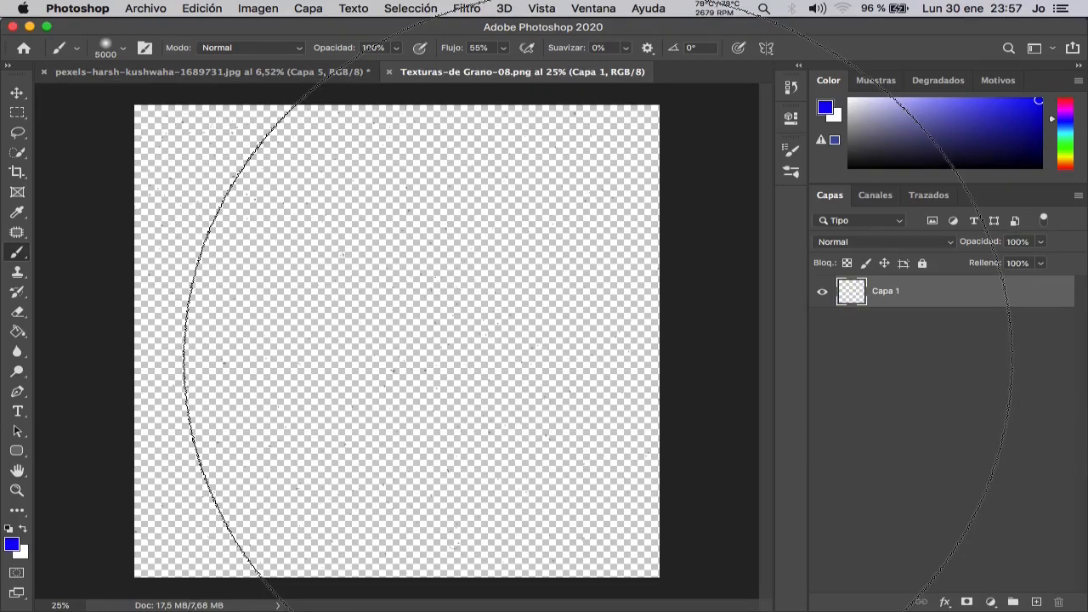
# - Copy the entire grain texture, paste it into the portrait document as a new top layer and invert its colours
pyautogui.hotkey('ctrl', 'a')
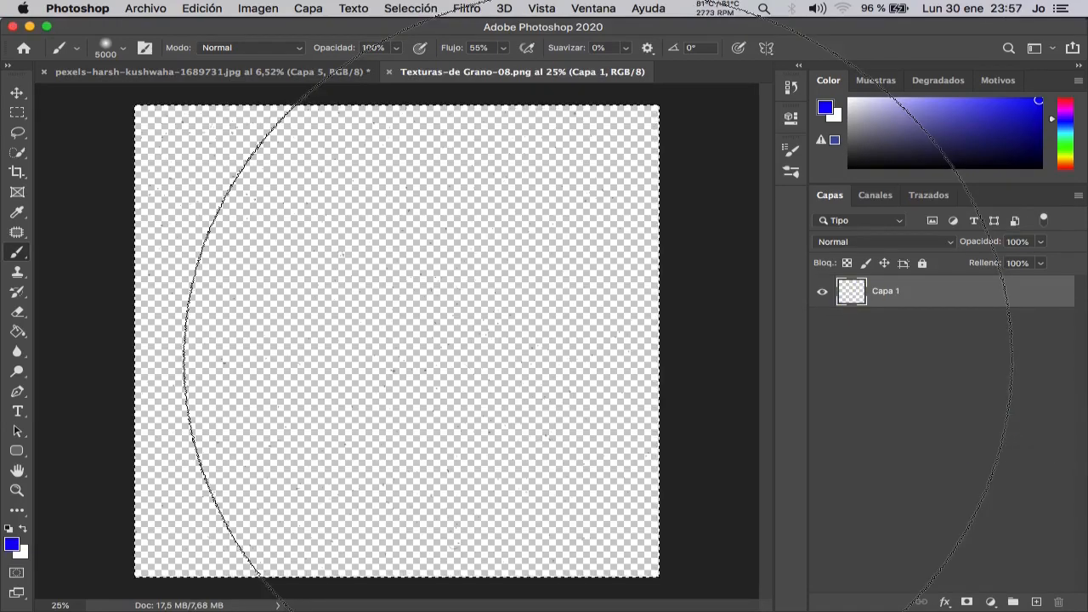
pyautogui.hotkey('ctrl', 'c')
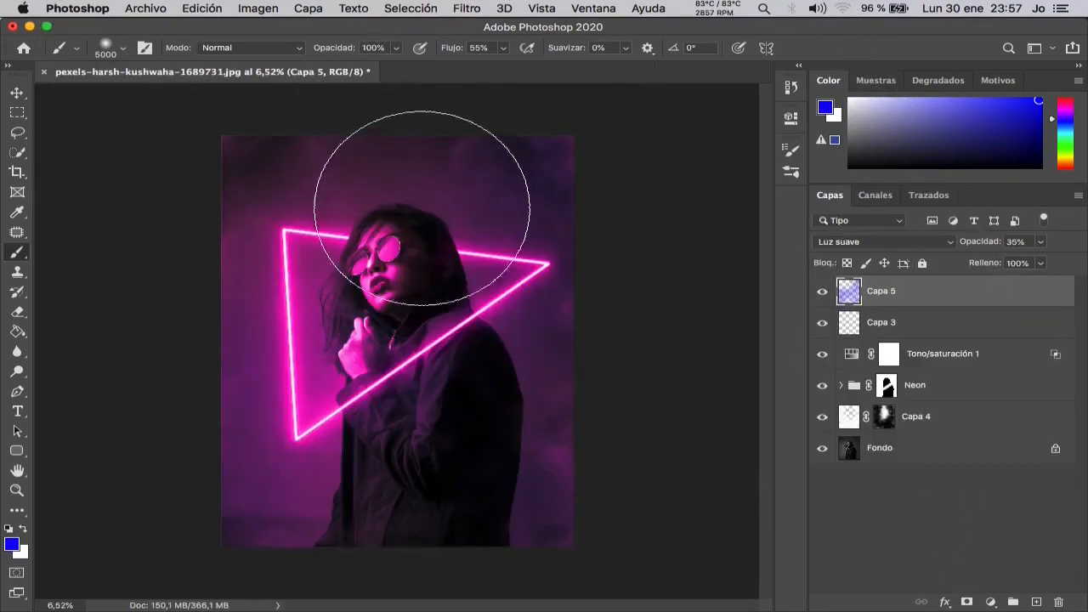
pyautogui.click(389, 72)
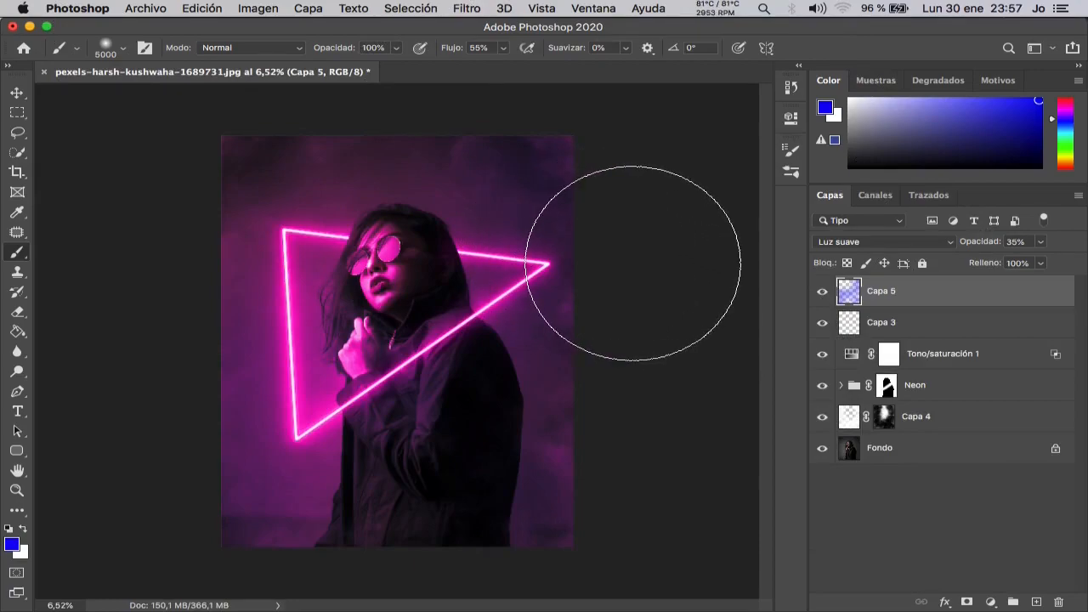
pyautogui.hotkey('ctrl', 'v')
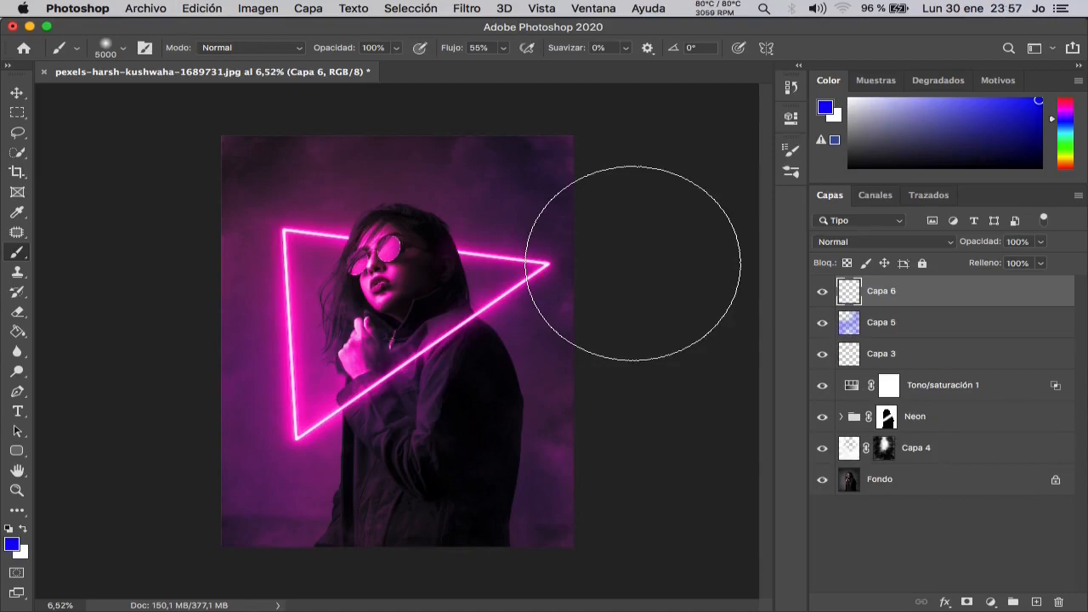
pyautogui.hotkey('ctrl', 'i')
# - Stretch the pasted grain texture on all four sides so that it covers the whole portrait canvas
pyautogui.hotkey('ctrl', 't')
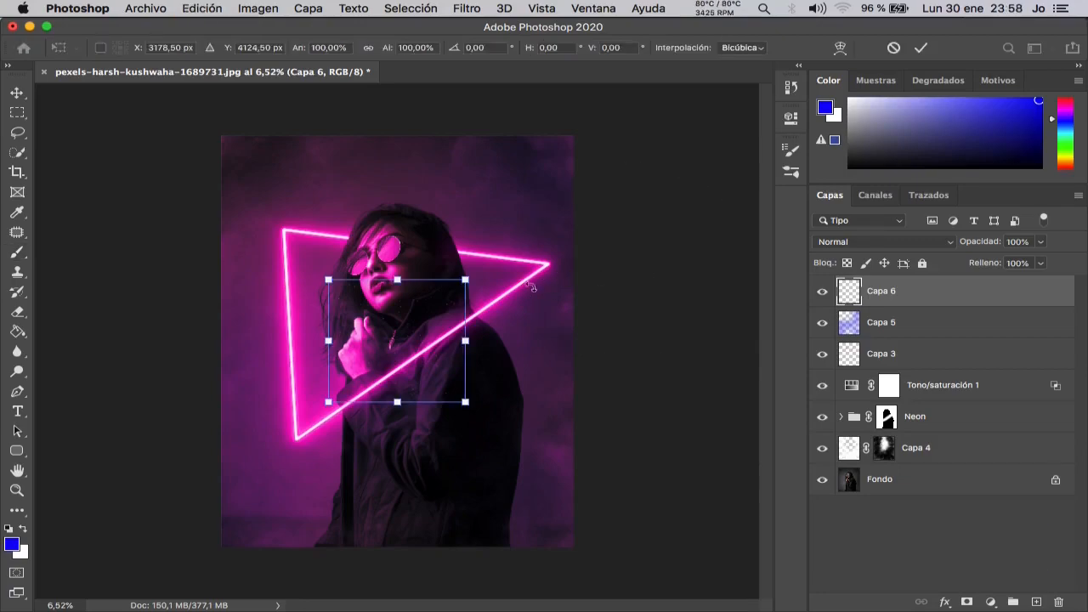
pyautogui.moveTo(397, 281); pyautogui.dragTo(402, 143)
pyautogui.moveTo(398, 402); pyautogui.dragTo(397, 547)
pyautogui.moveTo(462, 345); pyautogui.dragTo(572, 341)
pyautogui.moveTo(320, 341); pyautogui.dragTo(220, 341)
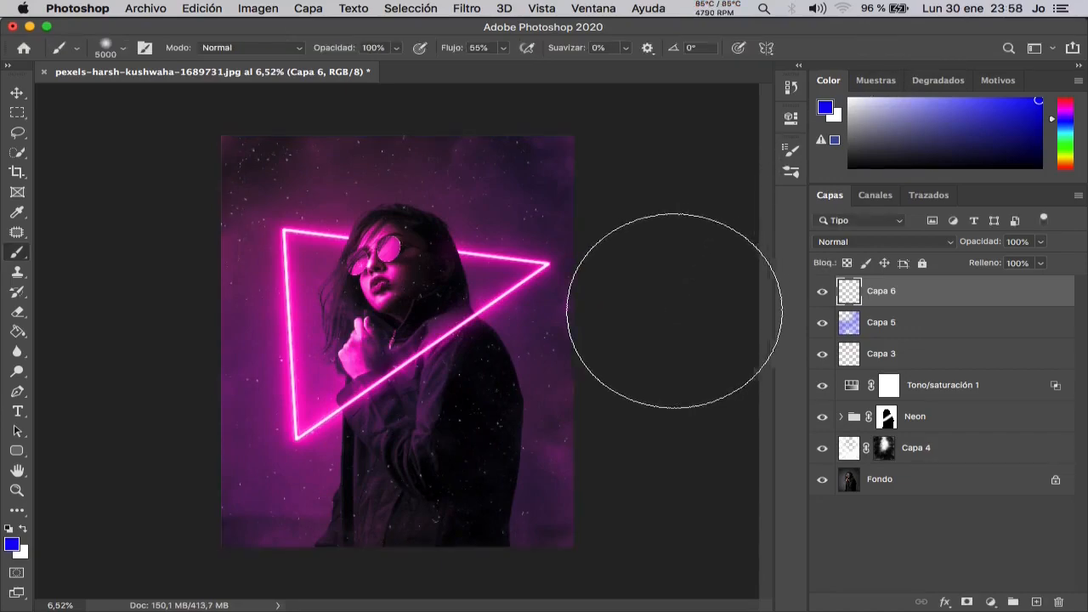
# - Set the grain layer Capa 6 to the Sobreexponer color blend mode with a fill of 55%
pyautogui.click(951, 243)
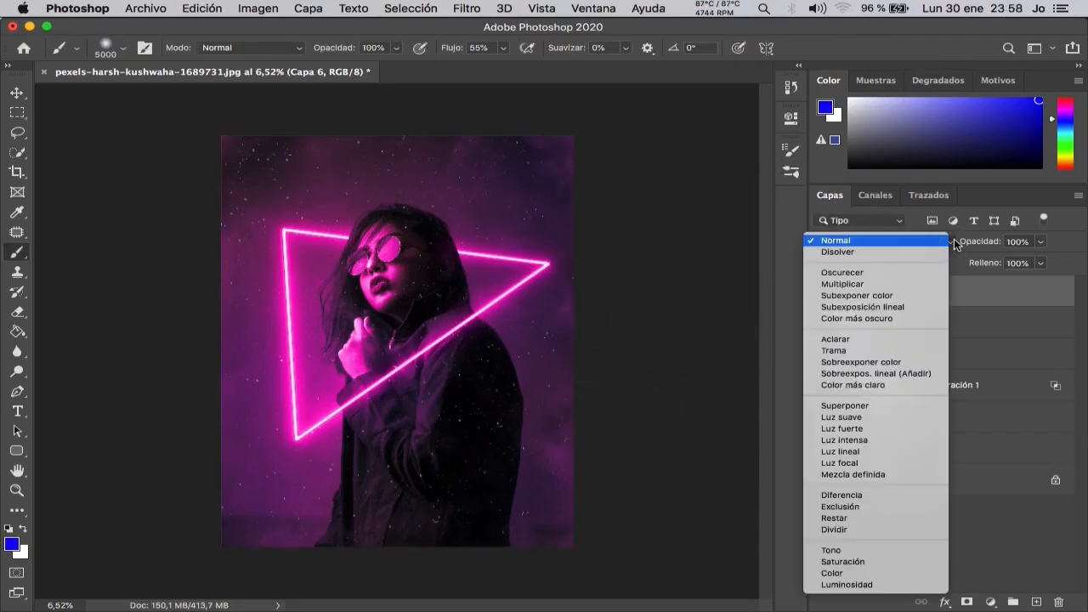
pyautogui.click(898, 364)
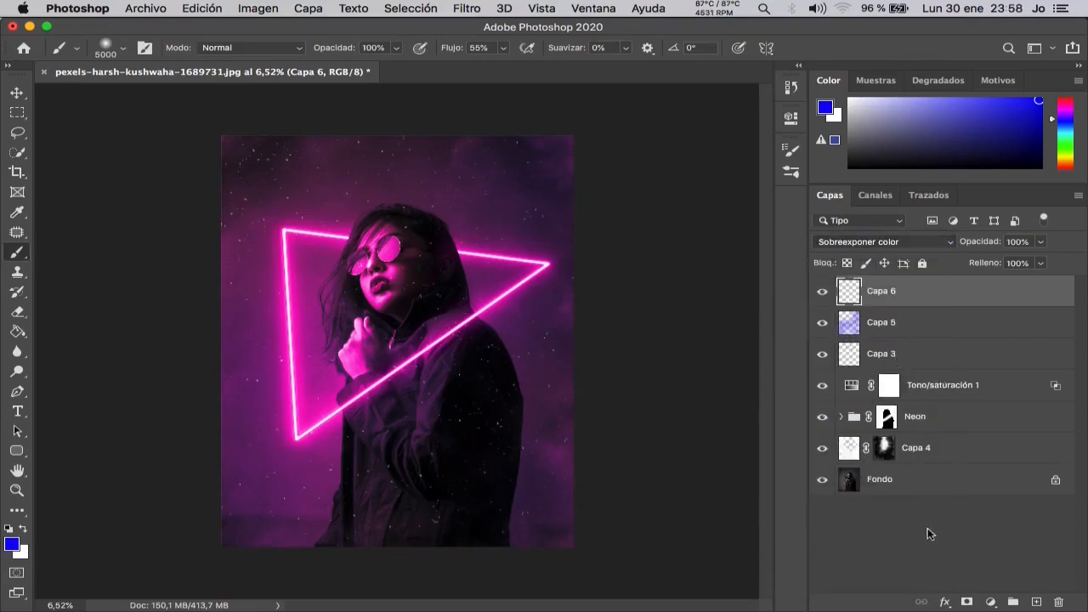
pyautogui.scroll(3, 444, 352)
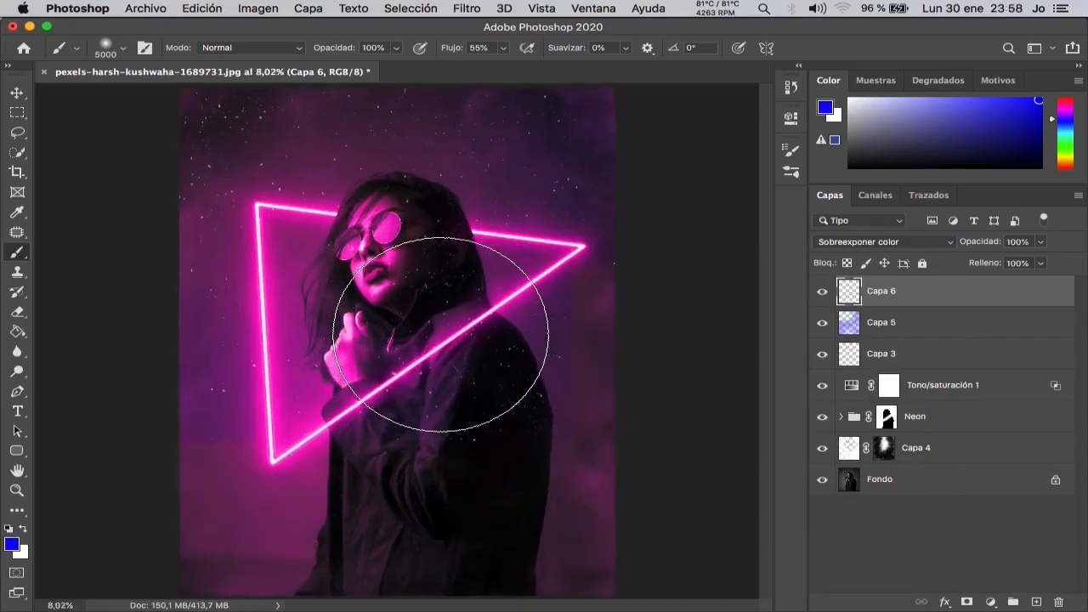
pyautogui.scroll(2, 440, 334)
pyautogui.scroll(-1, 441, 334)
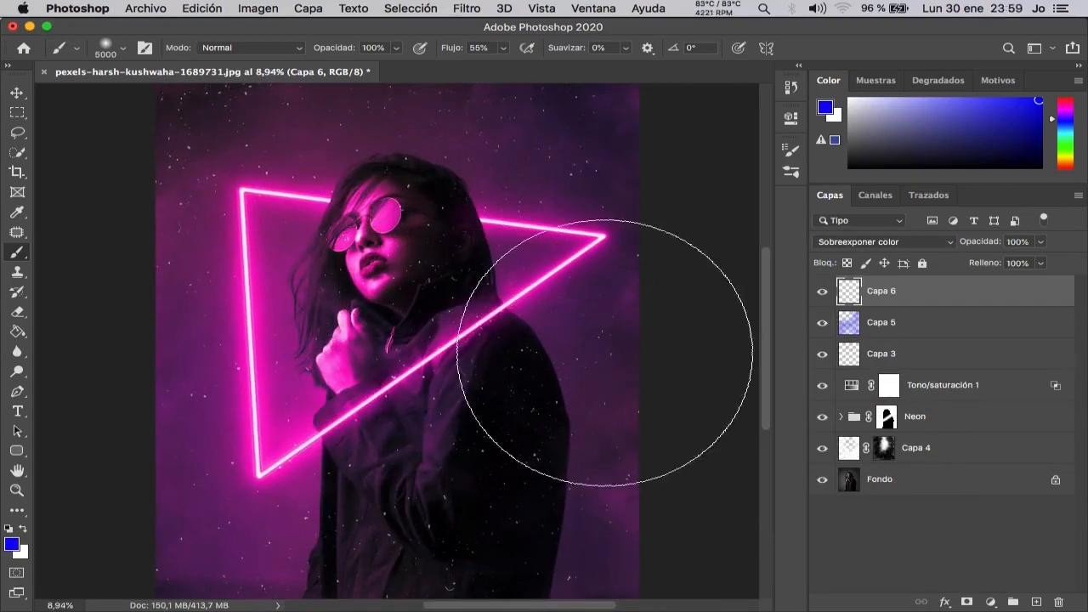
pyautogui.click(1041, 266)
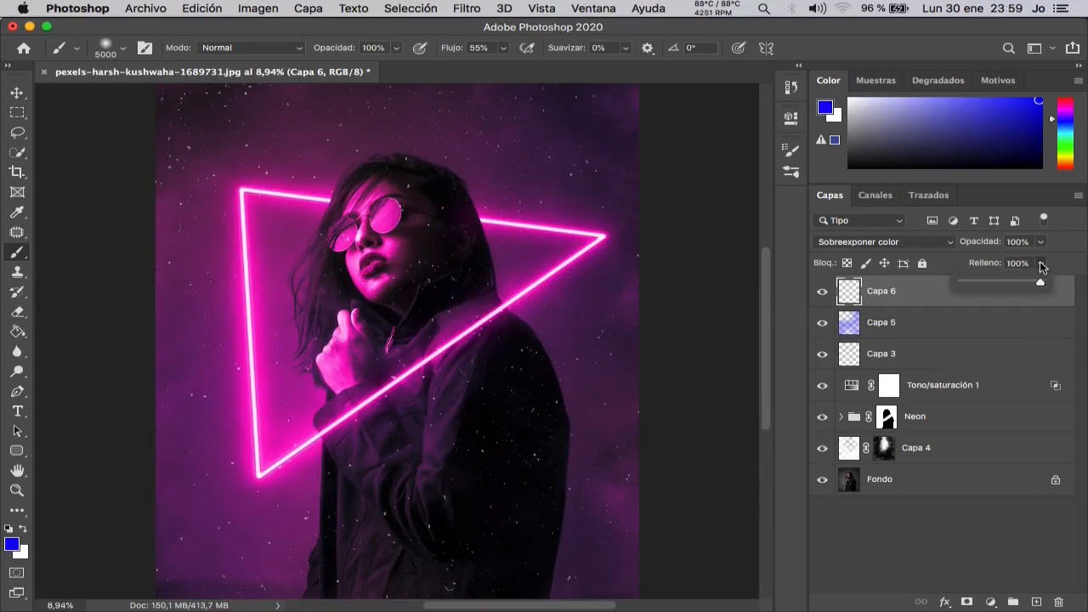
pyautogui.moveTo(1040, 284); pyautogui.dragTo(1005, 278)
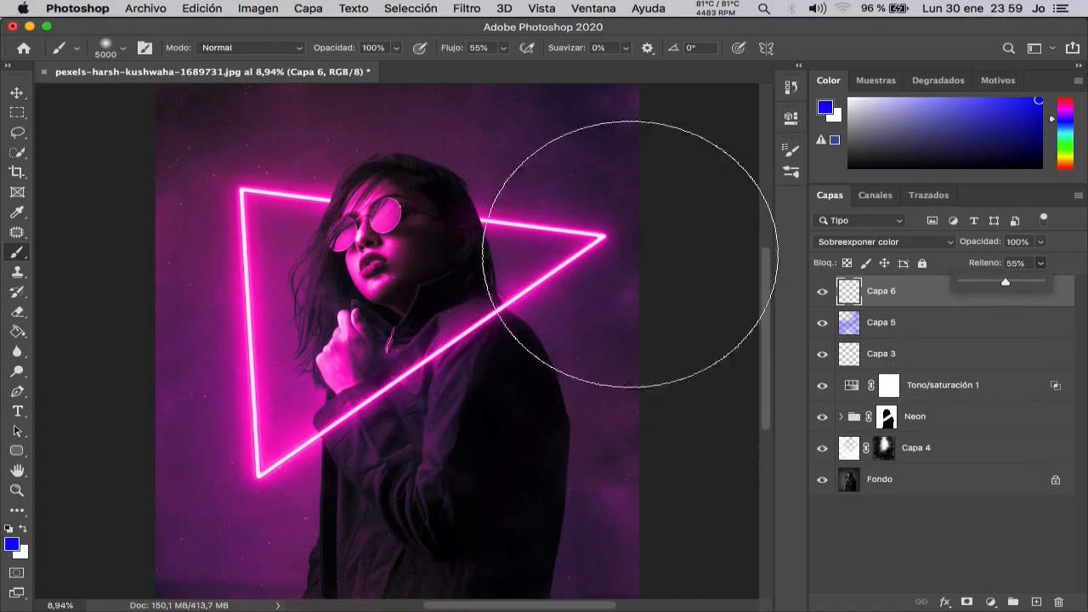
# - Apply a Gaussian blur to the grain specks on Capa 6
pyautogui.click(463, 10)
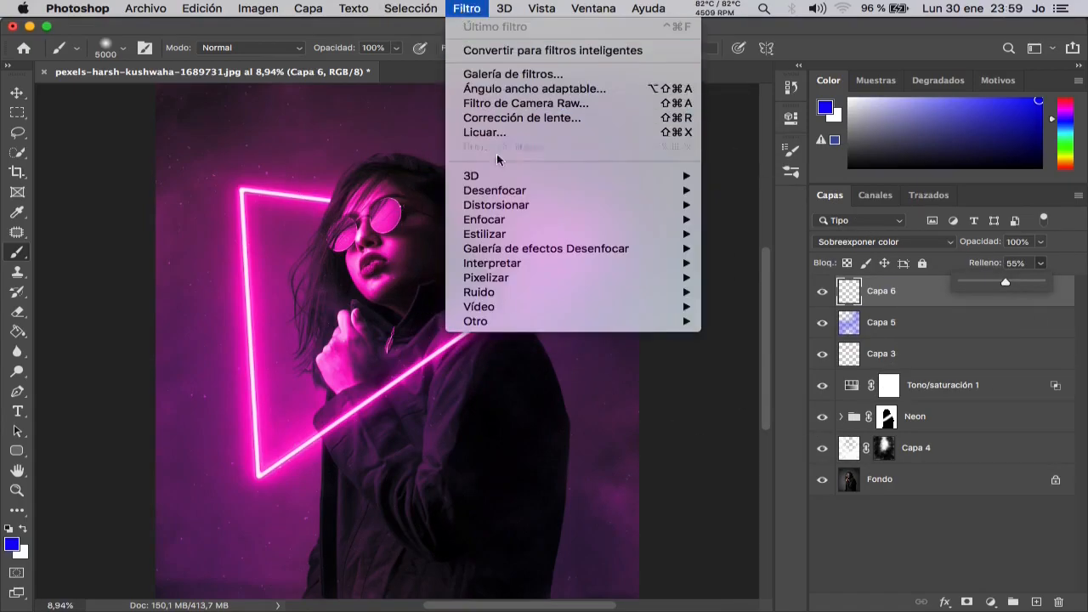
pyautogui.moveTo(605, 189)
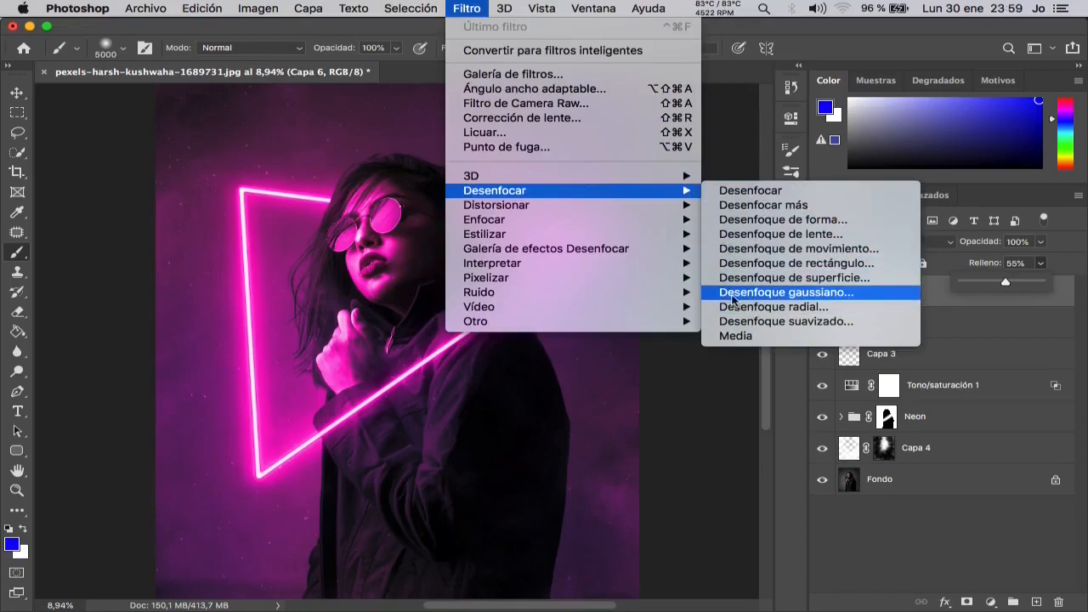
pyautogui.click(731, 292)
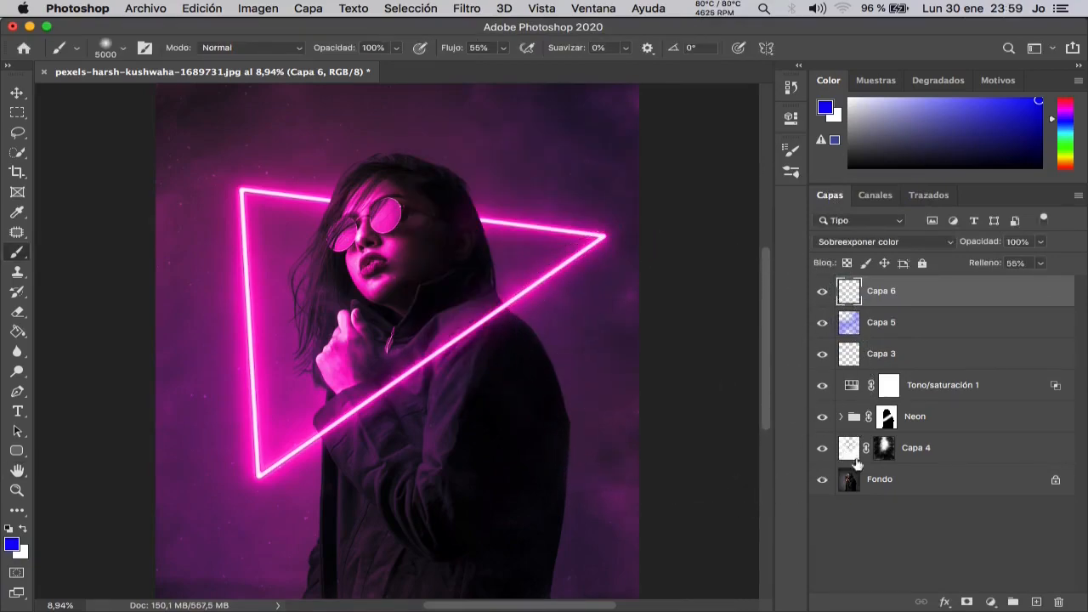
# - Add a layer mask to Capa 6 and softly paint black on it to hide grain over the woman and parts of the background
pyautogui.click(968, 602)
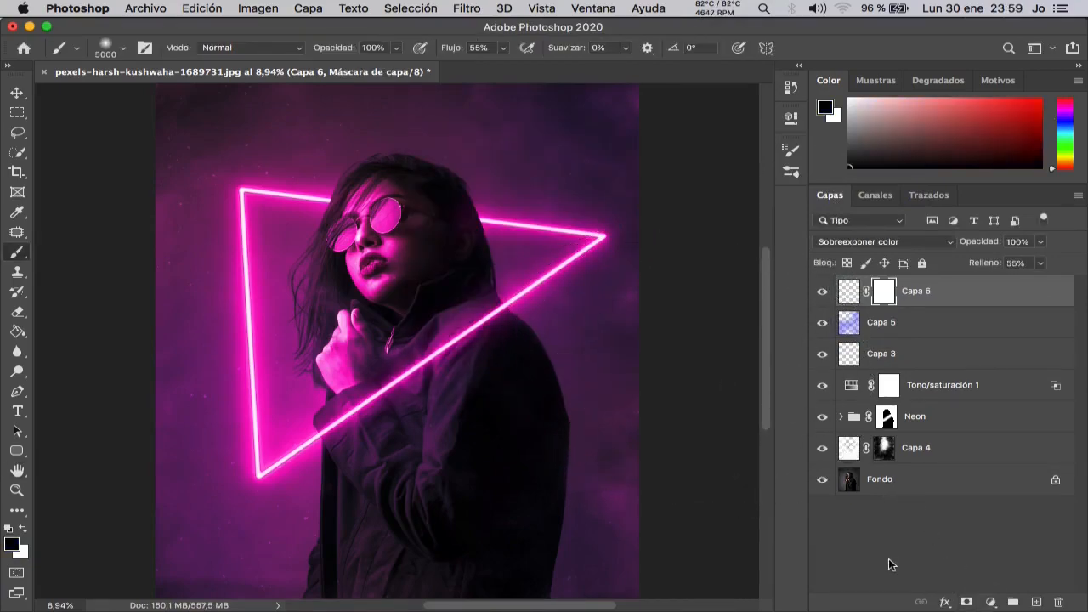
pyautogui.scroll(-5, 463, 332)
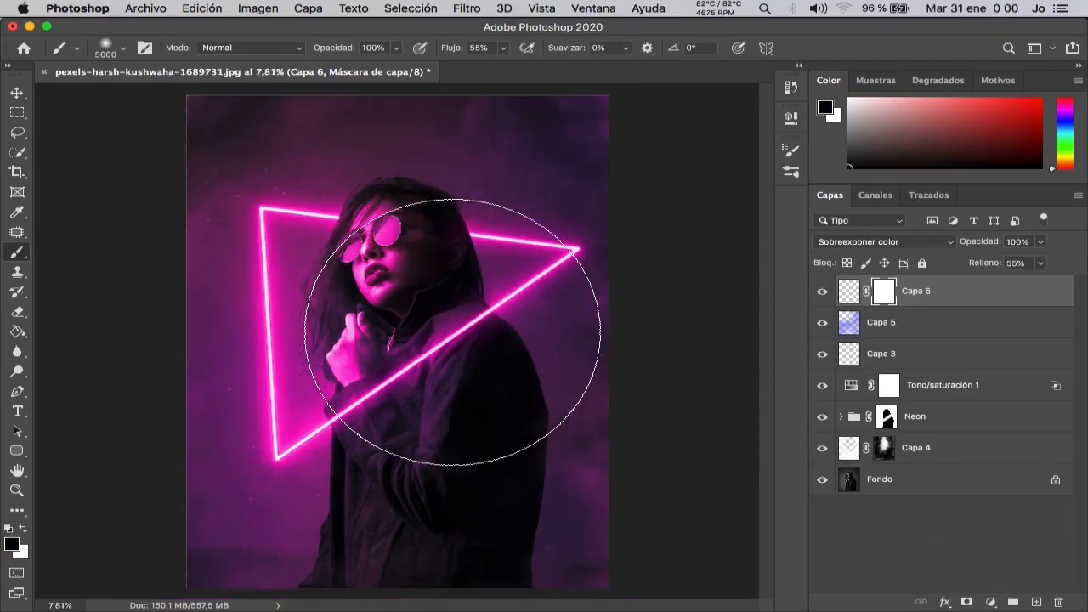
pyautogui.scroll(-1, 454, 332)
pyautogui.scroll(1, 454, 332)
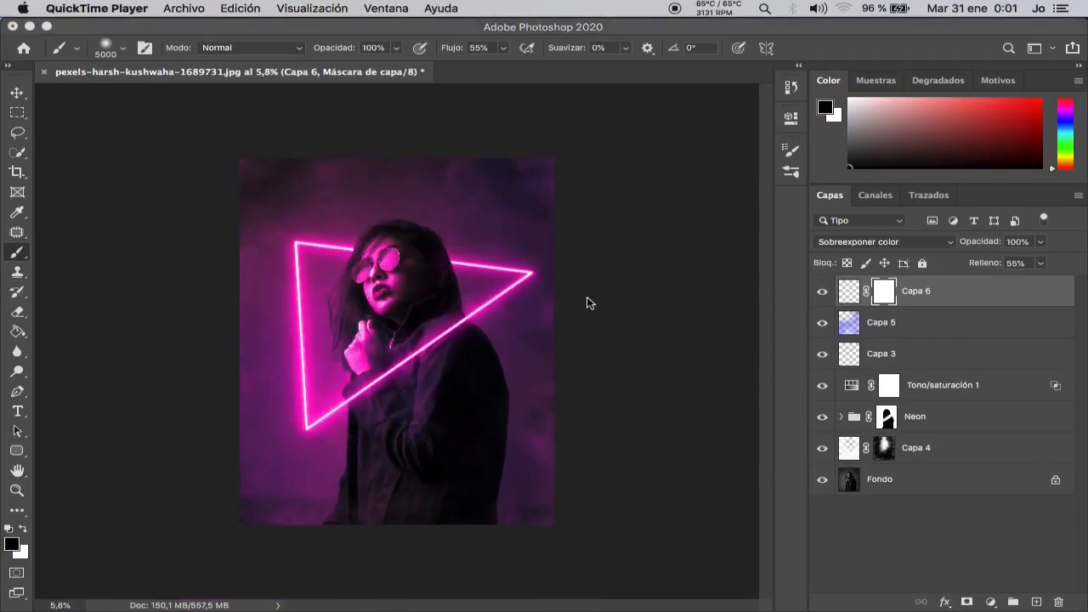
pyautogui.click(588, 304)
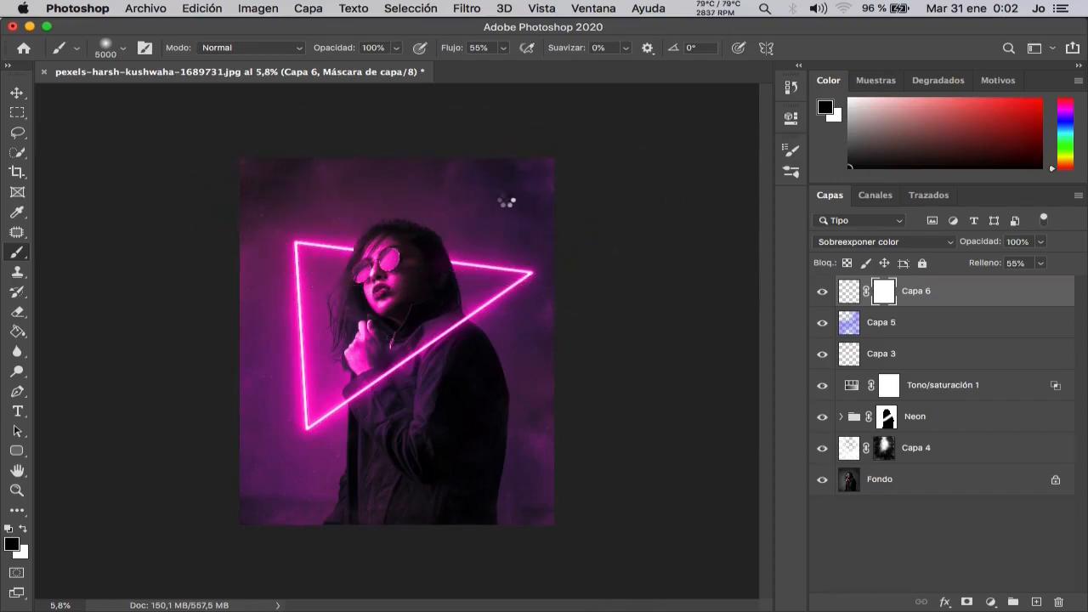
pyautogui.click(524, 397)
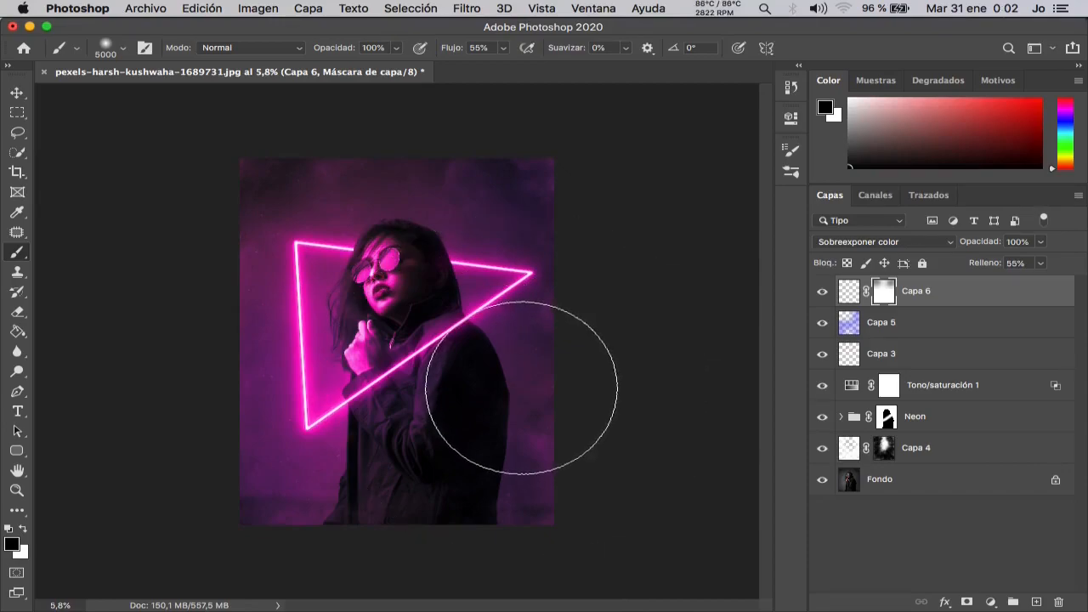
pyautogui.moveTo(458, 387)
pyautogui.mouseDown()
pyautogui.moveTo(428, 383)
pyautogui.moveTo(433, 393)
pyautogui.mouseUp()
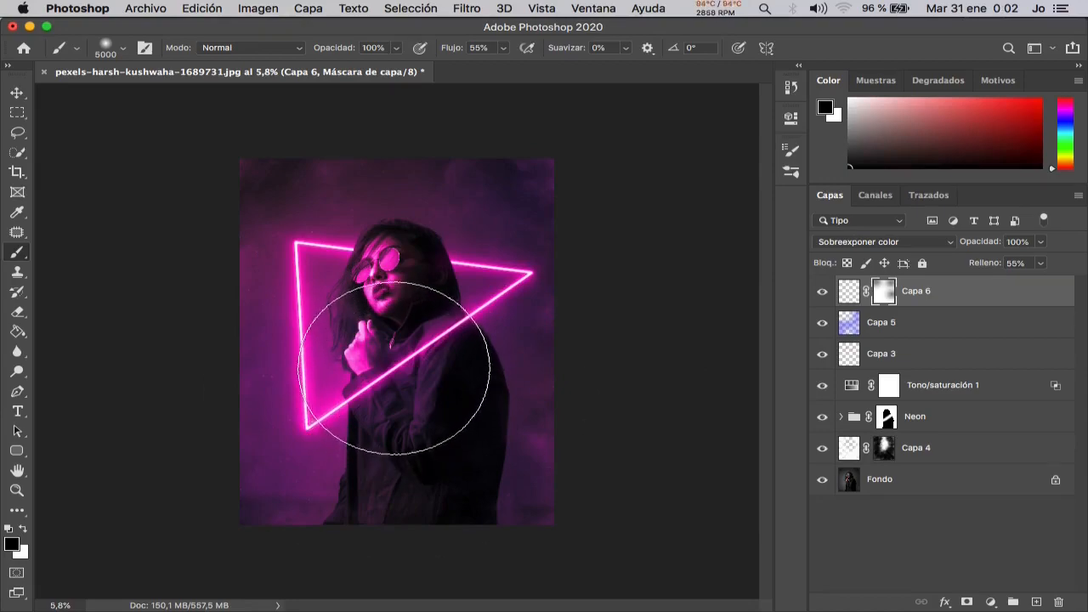
pyautogui.click(384, 330)
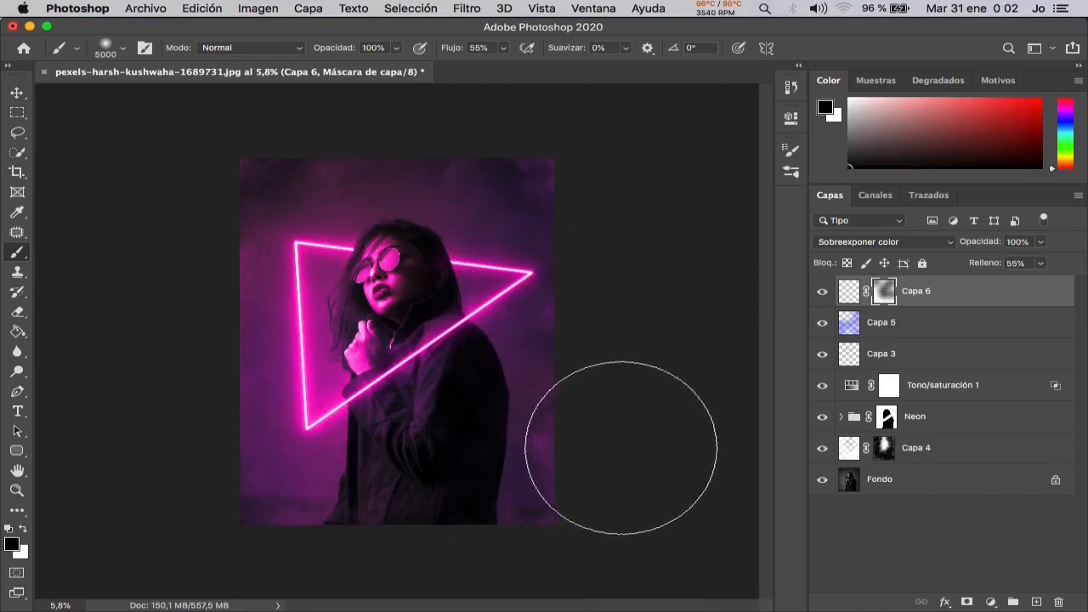
pyautogui.press('super+plus')
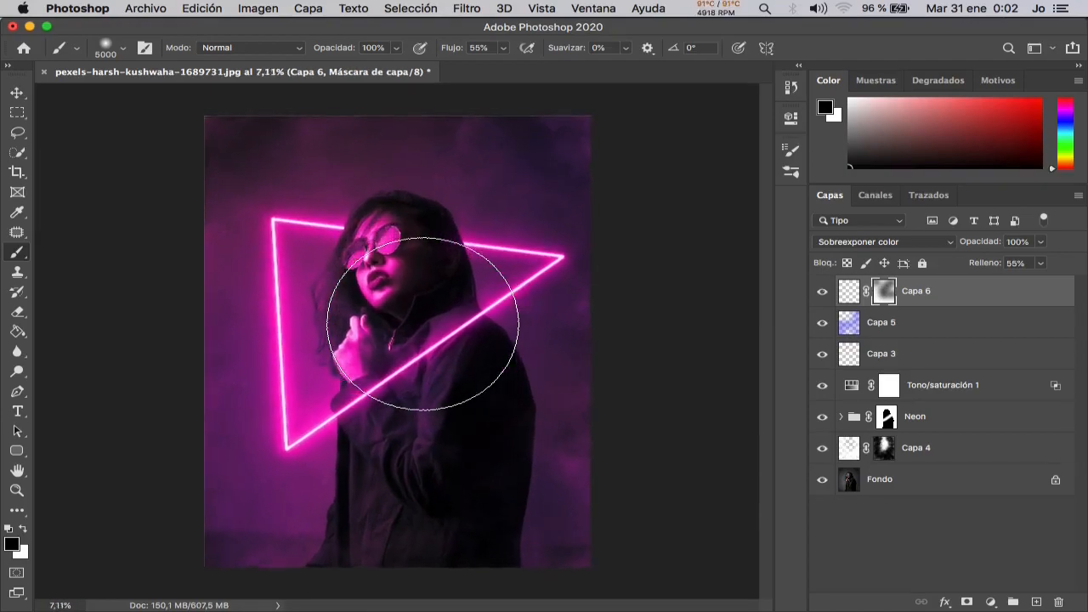
pyautogui.scroll(5, 424, 323)
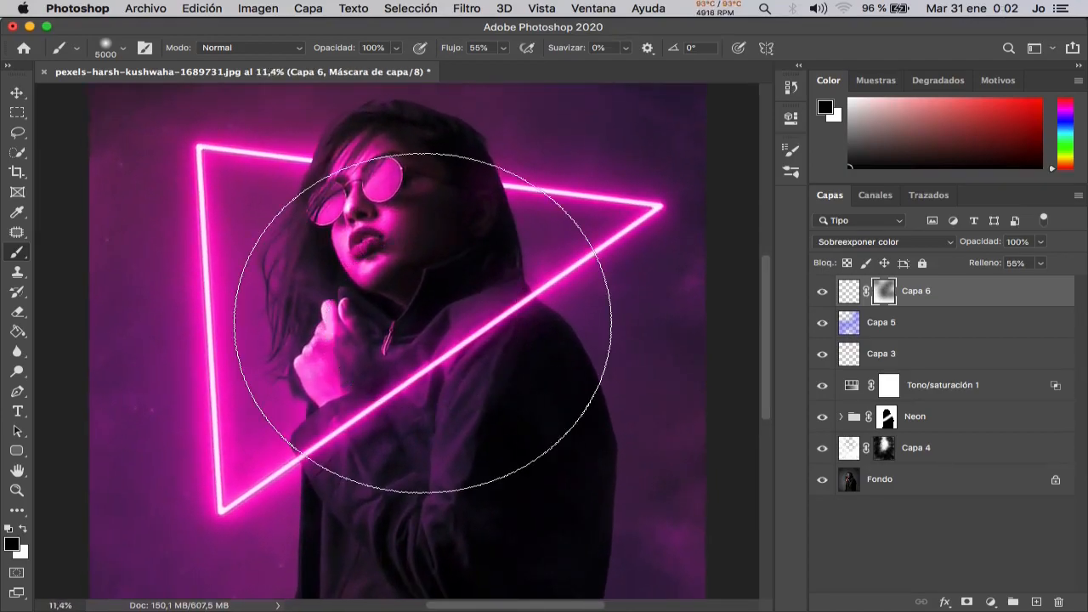